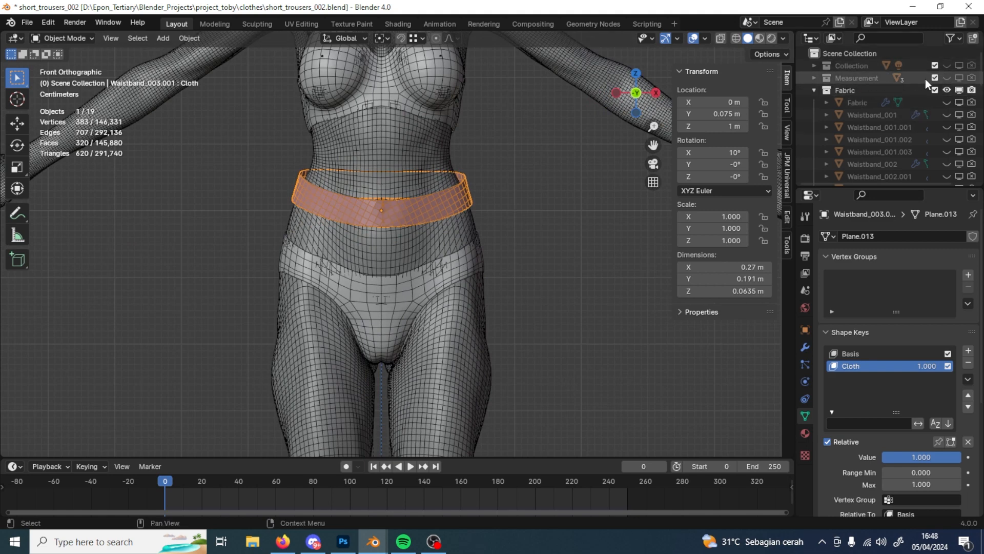
- Unhide the Measurement collection, expand it and make it the active collection
click(947, 78)
click(814, 78)
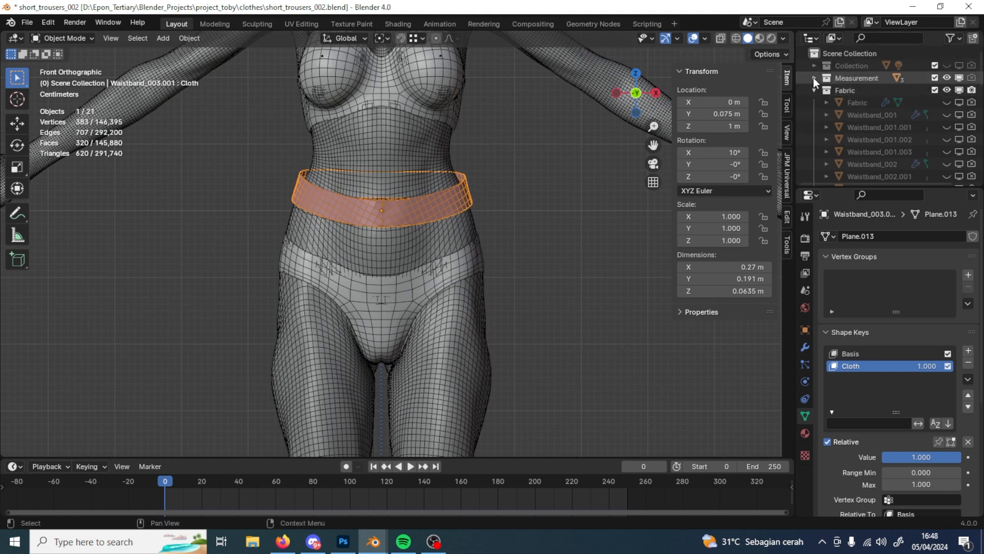
click(874, 80)
- Add a 2 m plane at the world origin inside the Measurement collection
scroll(464, 291, down, 12)
middle_drag(464, 196, 469, 330)
scroll(469, 331, up, 6)
key(shift+a)
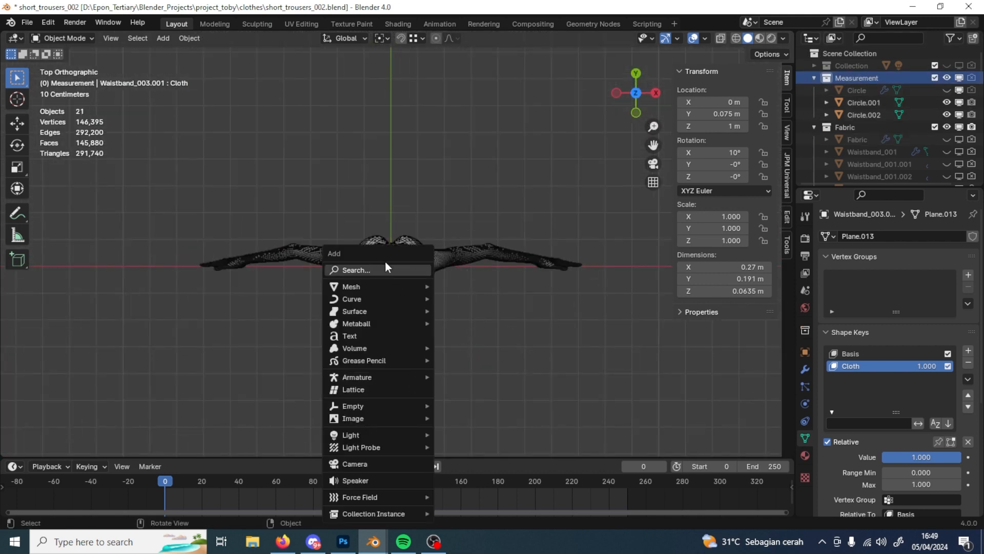
mouse_move(383, 287)
click(452, 286)
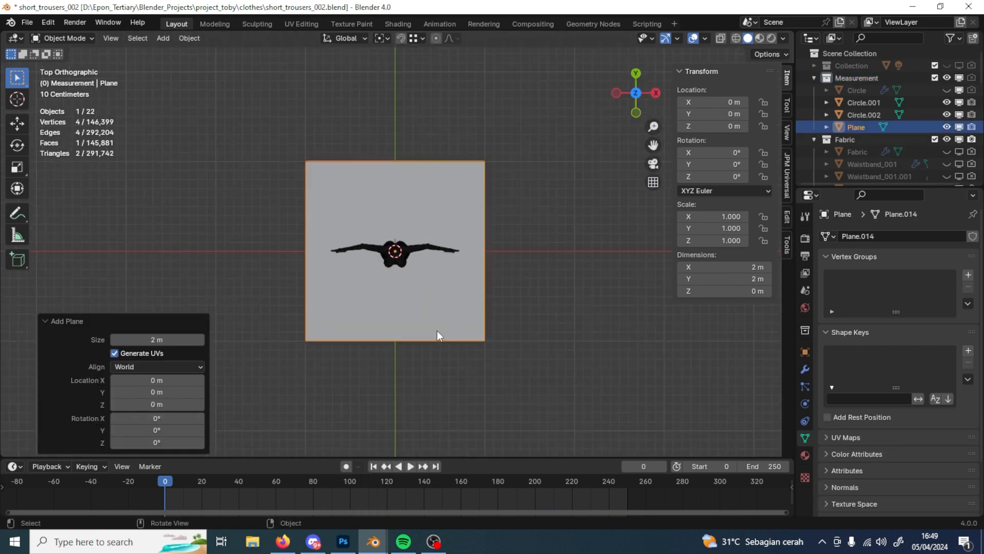
- Scale the plane's geometry by 0.5 in Edit Mode
key(Tab)
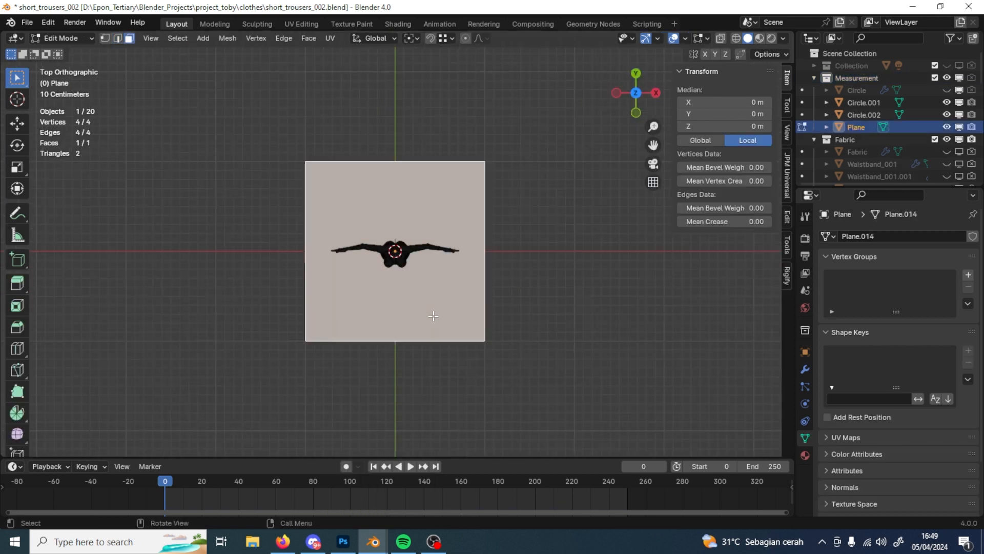
text(s.05)
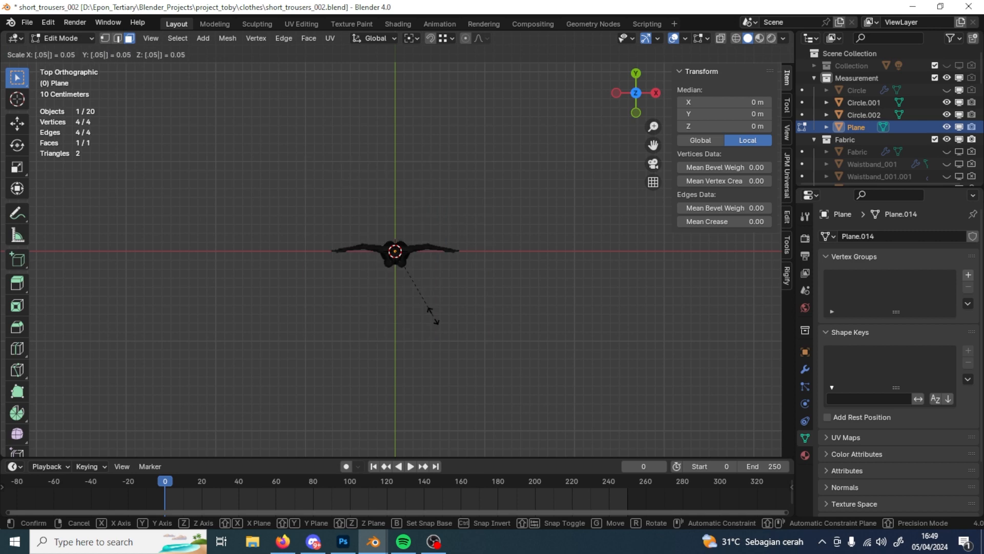
key(Escape)
text(s.5)
key(Return)
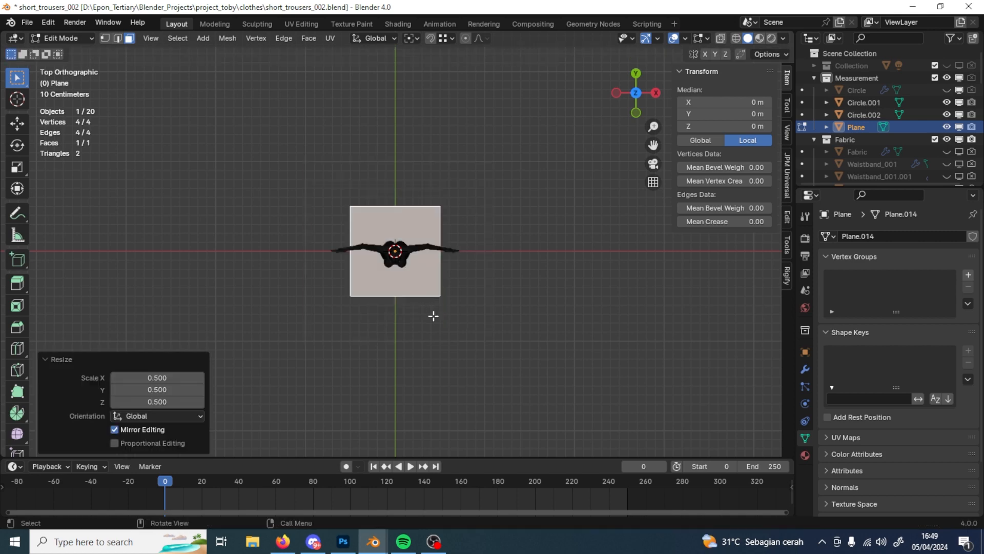
- Reduce the plane to its single front edge by deleting its face and the other three edges
key(x)
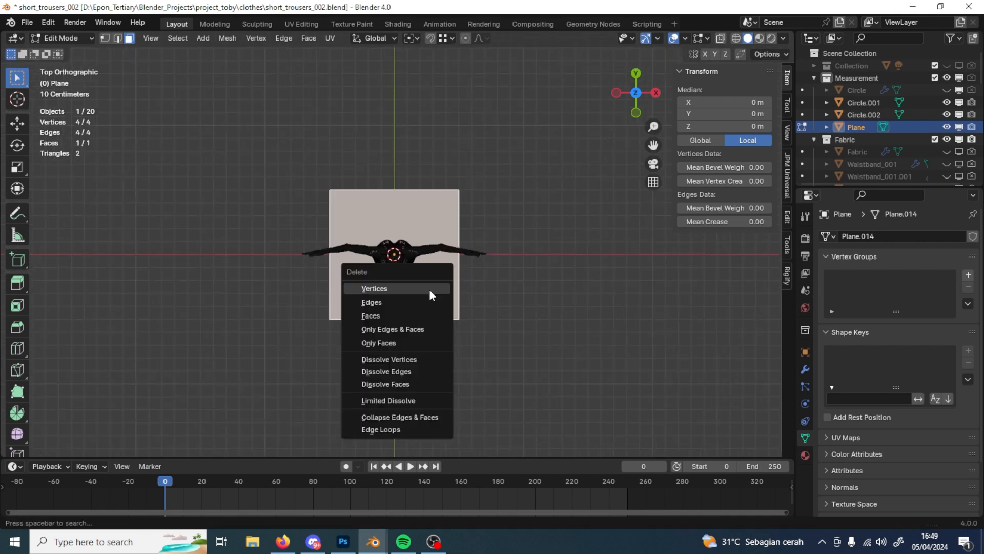
click(397, 342)
key(2)
click(365, 224)
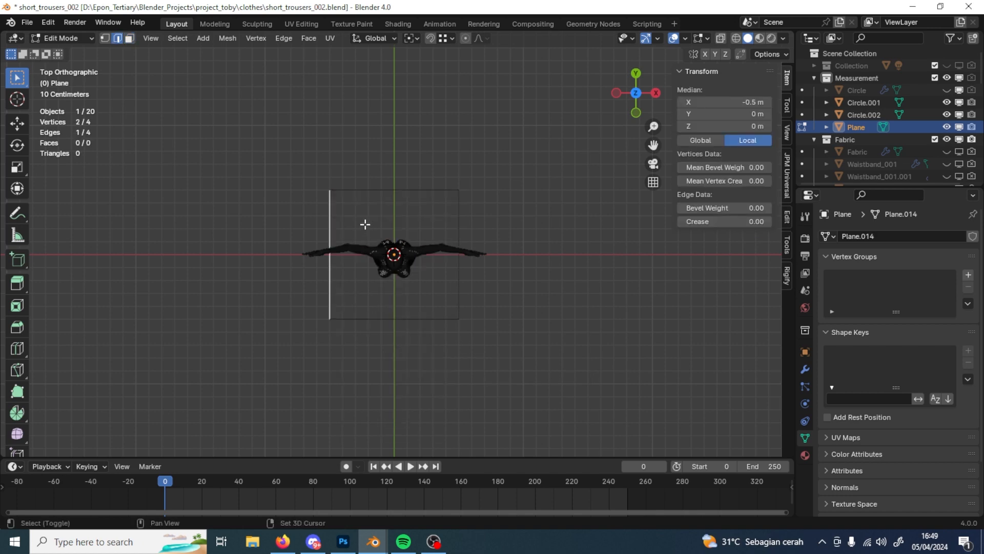
shift+click(379, 204)
shift+click(457, 278)
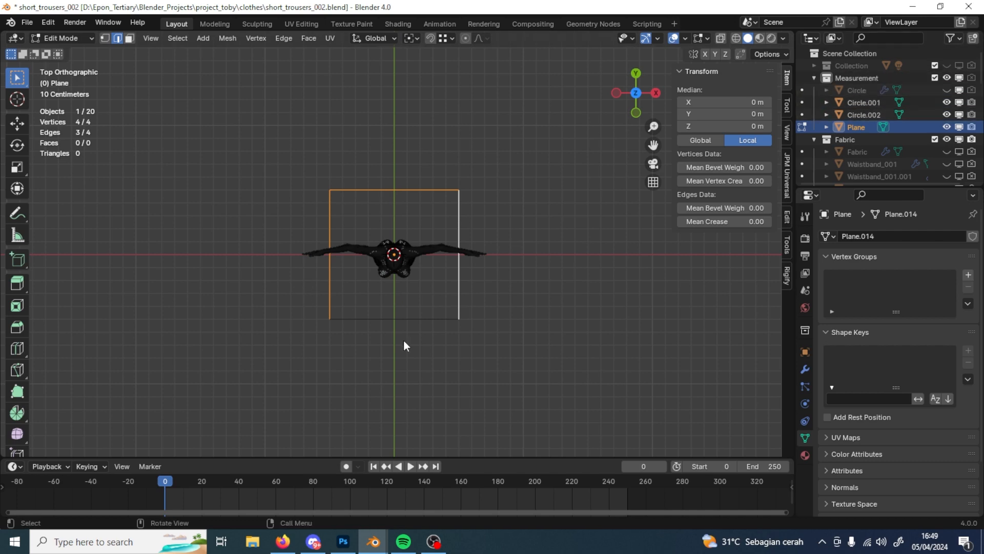
key(x)
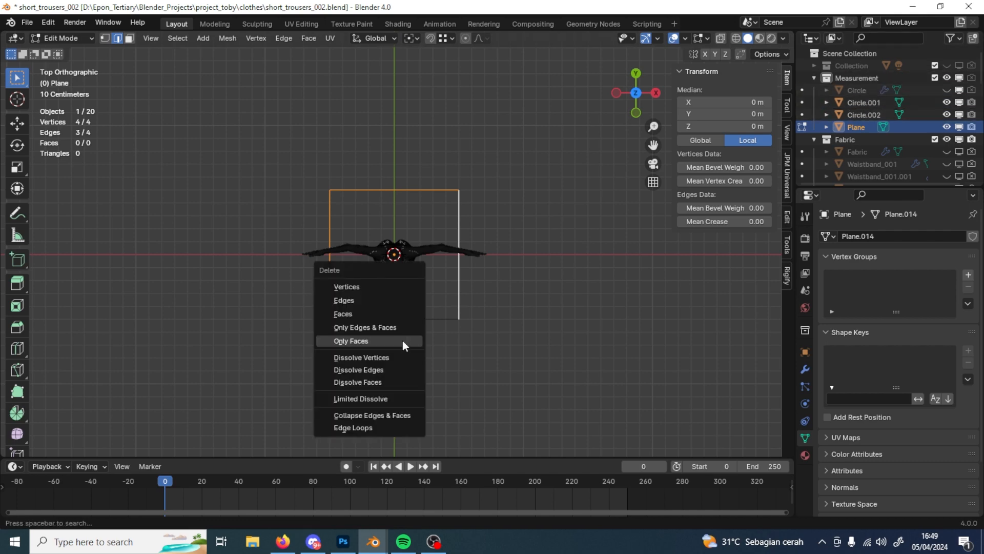
click(388, 302)
- Set the edge object's origin to its geometry in Object Mode and clear its location to the world origin
key(shift+s)
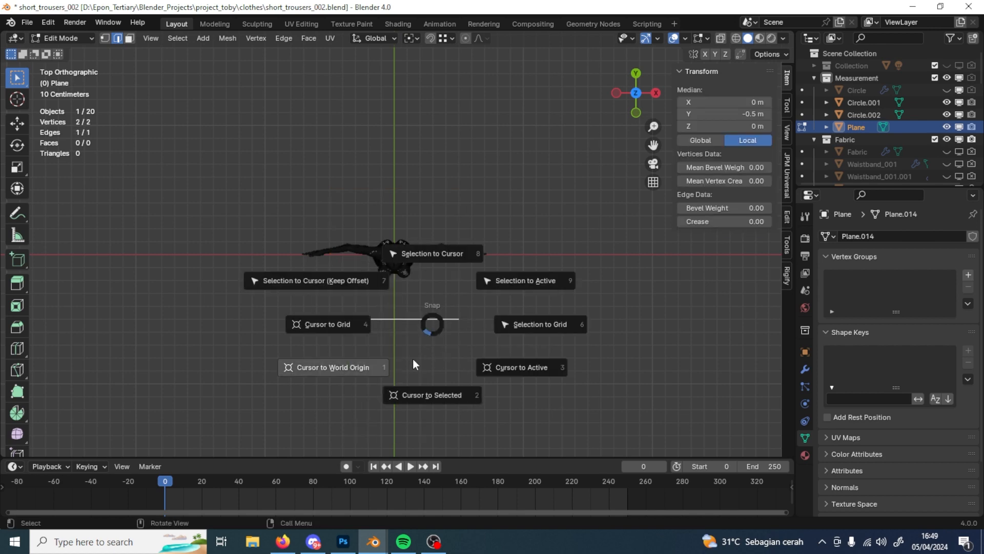
key(Escape)
key(Tab)
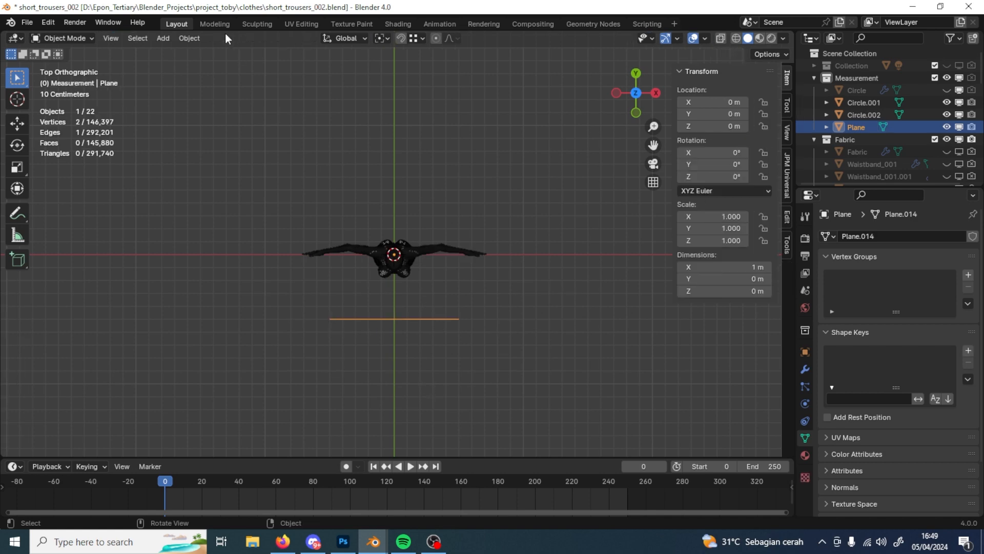
click(189, 38)
mouse_move(224, 64)
click(374, 77)
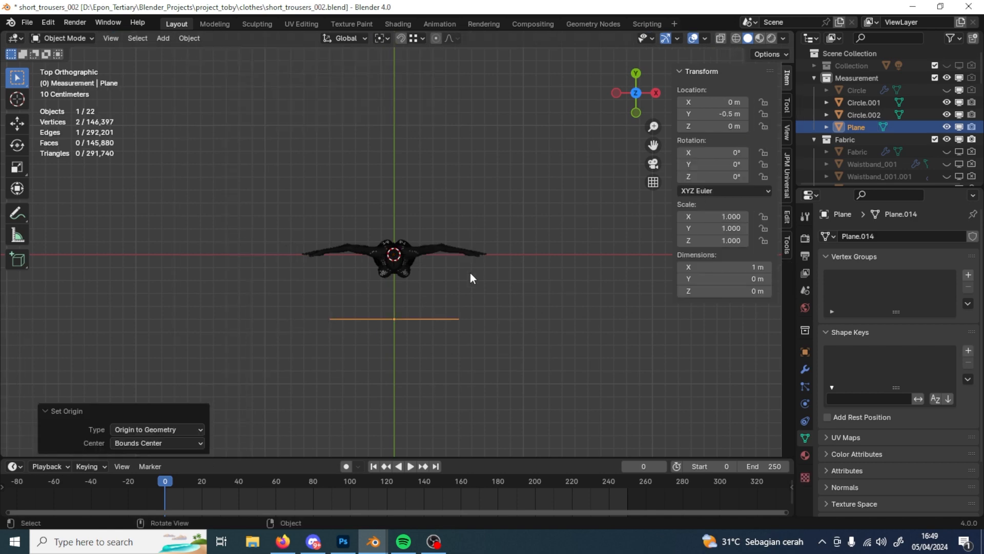
key(alt+g)
- Duplicate the edge object in place and hide the original Plane in the Measurement collection
middle_drag(469, 273, 464, 195)
key(KP_1)
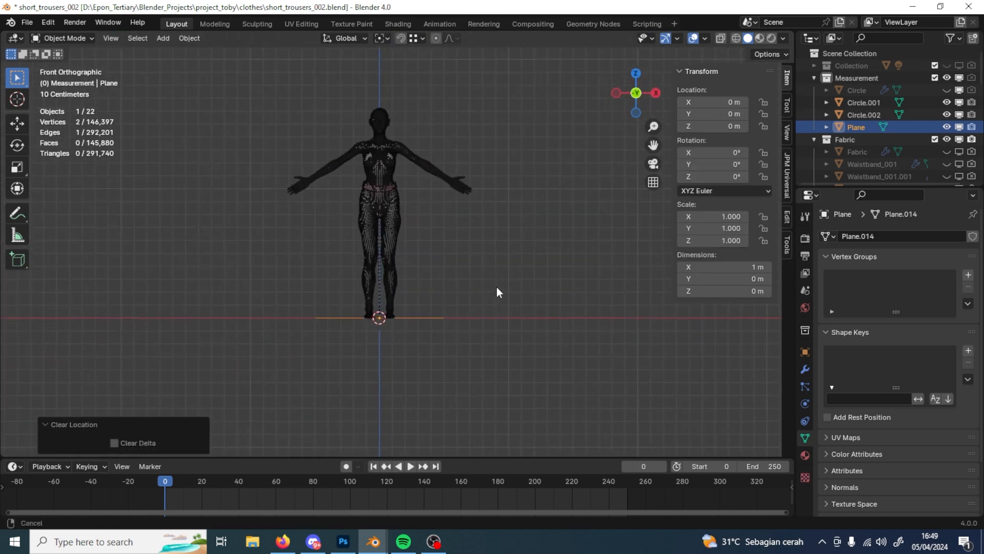
scroll(493, 288, up, 5)
scroll(405, 379, down, 4)
shift+middle_drag(440, 259, 430, 307)
key(shift+d)
right_click(370, 354)
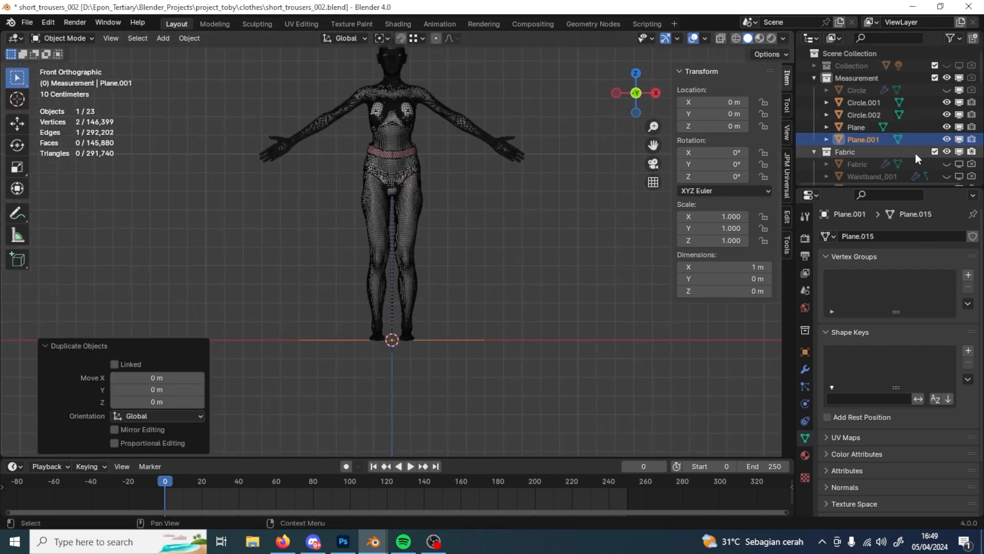
click(947, 126)
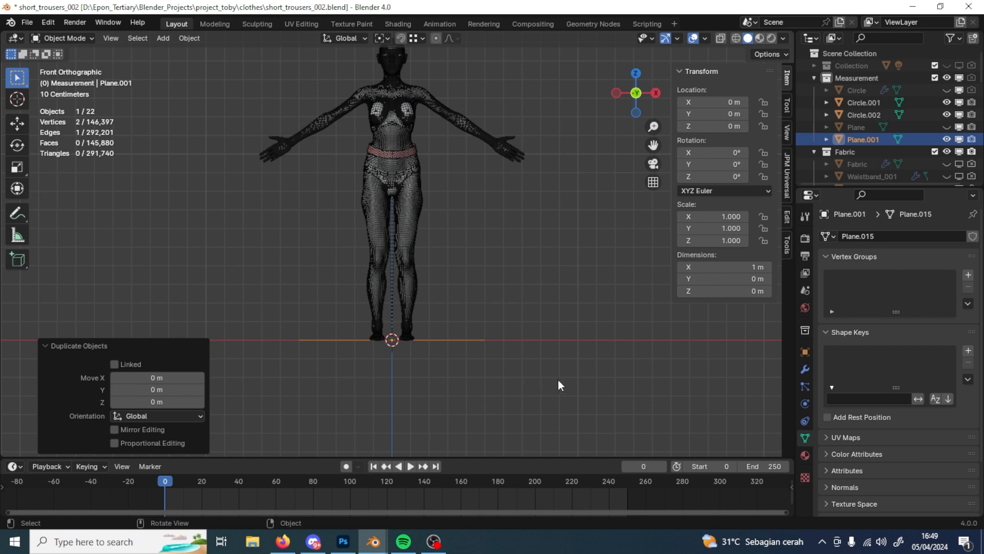
- Move the duplicated line up along Z to the waistband, at about 0.979 m
scroll(580, 333, up, 4)
scroll(472, 351, down, 4)
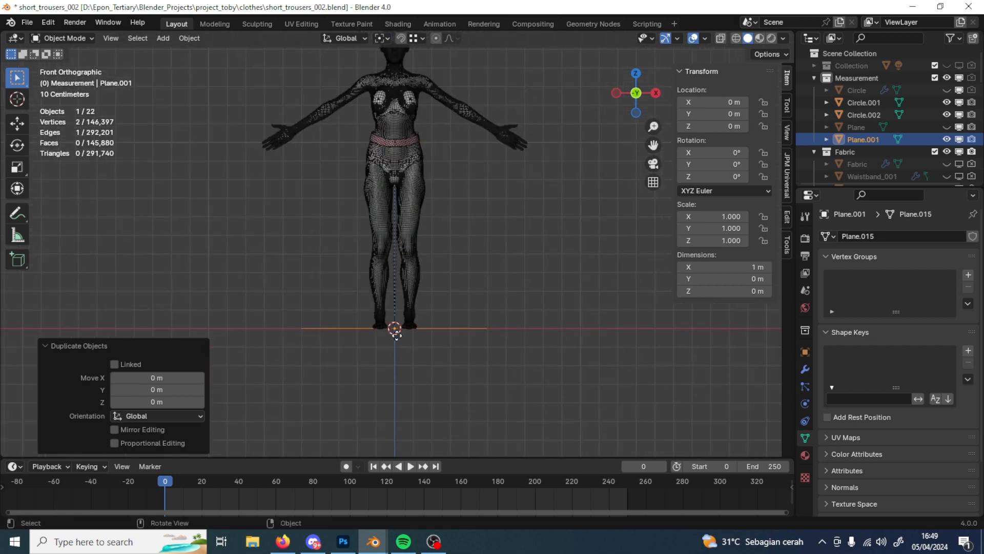
key(g)
key(z)
click(438, 152)
scroll(439, 153, up, 6)
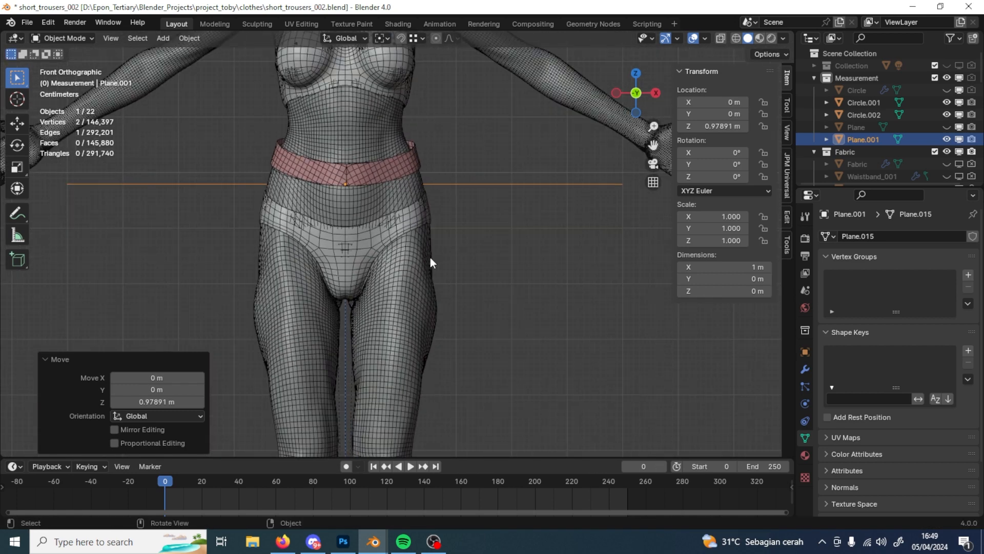
- Check the waistband from front and back, then lower the line to its bottom front centre, at Z about 0.975 m
shift+middle_drag(415, 195, 436, 288)
scroll(437, 293, up, 6)
shift+middle_drag(323, 298, 340, 256)
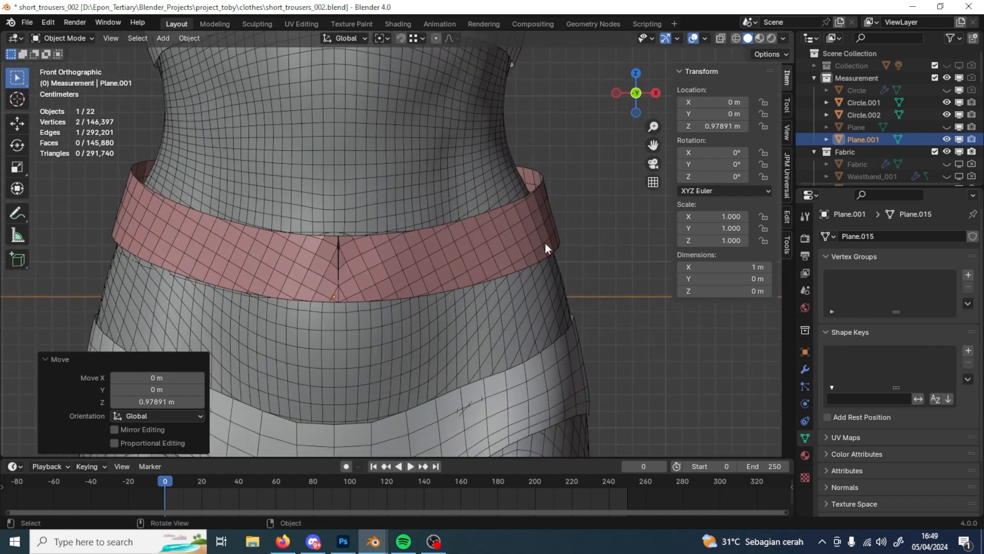
click(507, 246)
scroll(513, 254, down, 3)
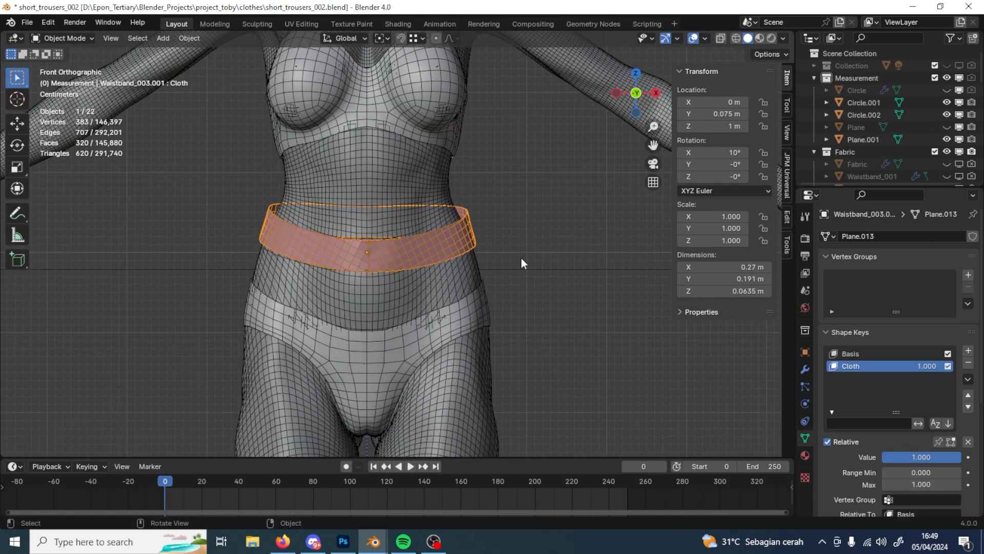
middle_drag(522, 260, 291, 236)
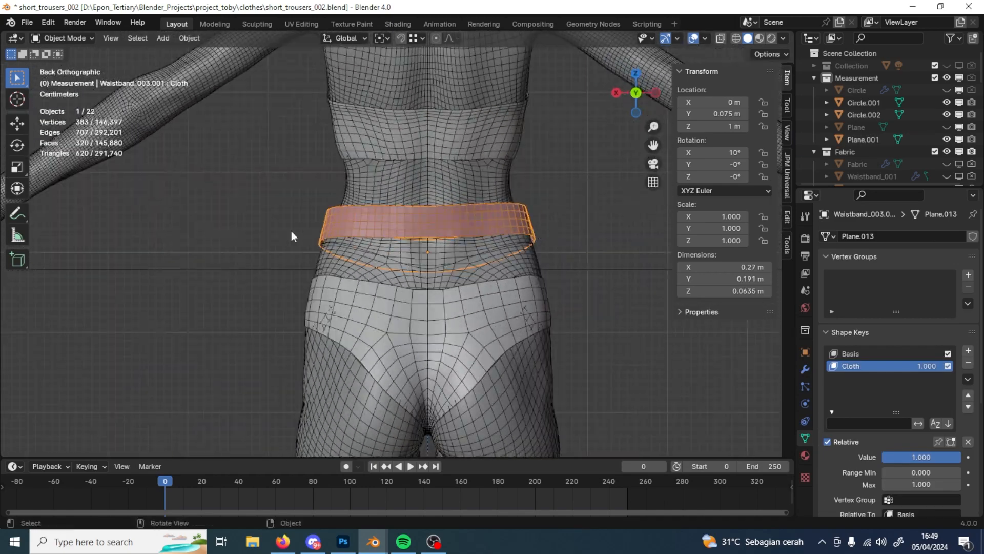
middle_drag(278, 292, 372, 294)
click(458, 294)
scroll(372, 294, up, 5)
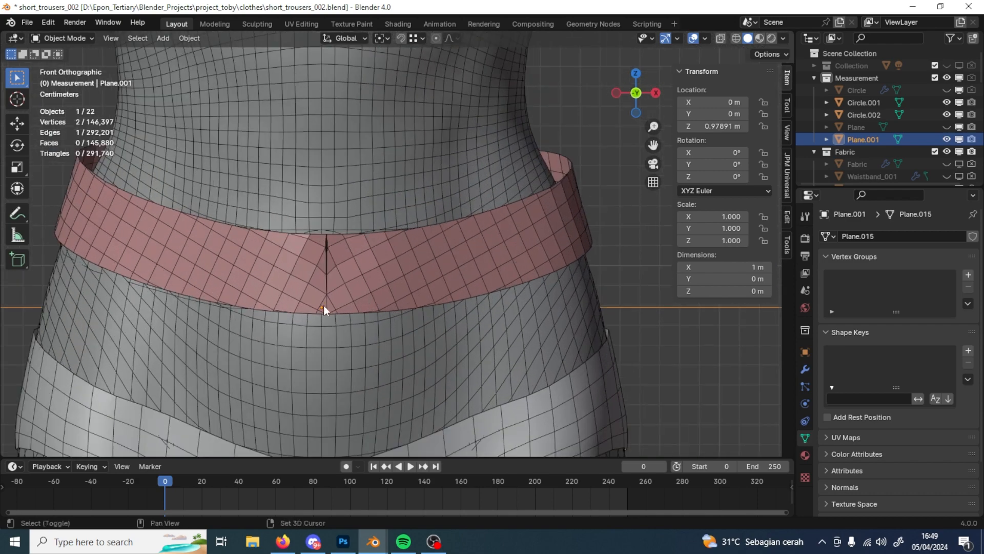
key(g)
key(z)
click(380, 273)
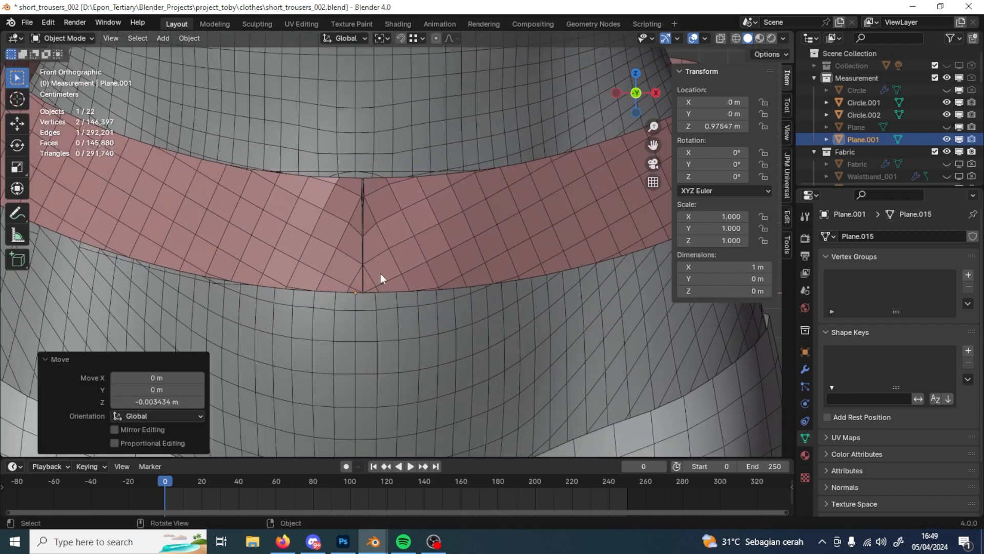
- Subdivide the measuring line with one cut in Edit Mode
scroll(379, 273, down, 6)
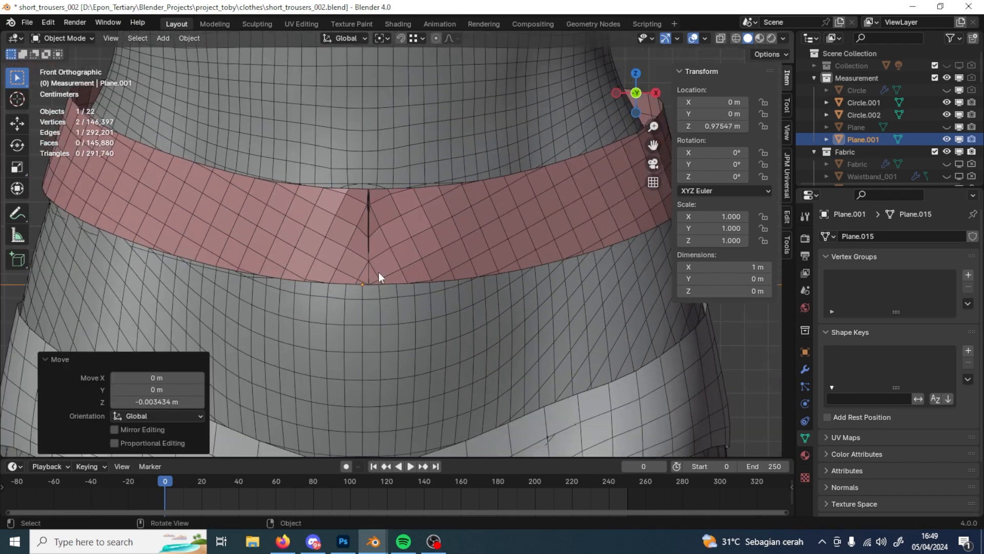
key(Tab)
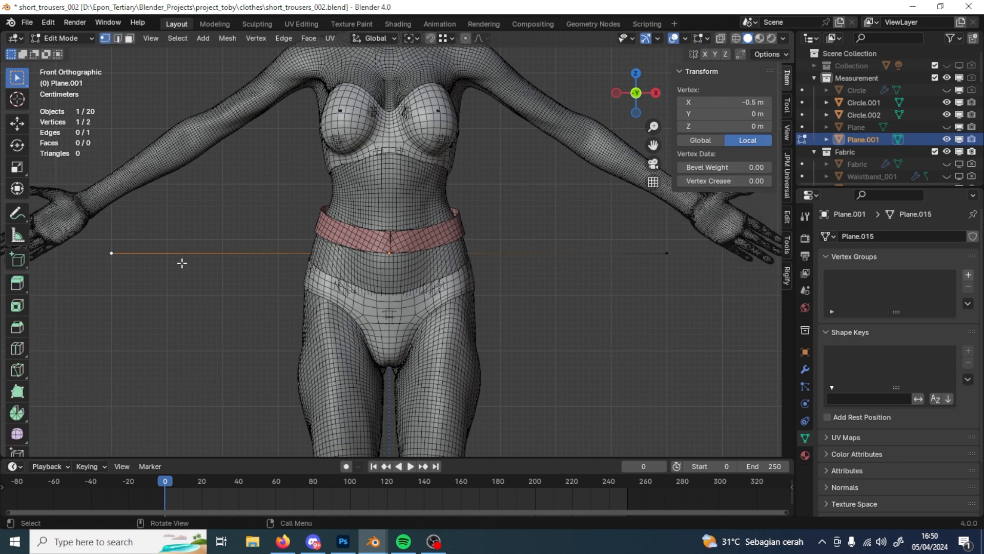
click(345, 271)
click(341, 252)
key(ctrl+e)
click(313, 193)
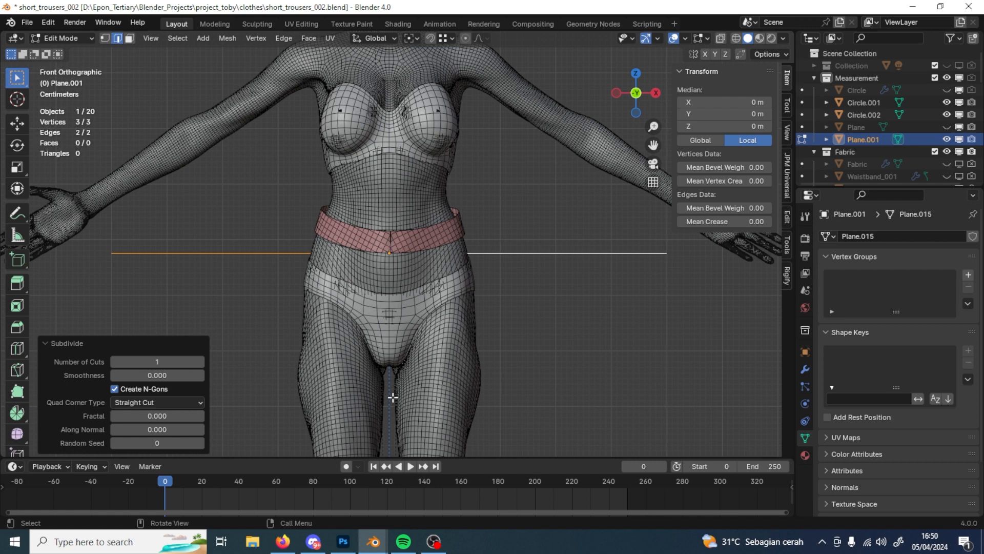
- Turn on X-ray, extrude the line's middle vertex in place and display vertex coordinates as Global
click(721, 40)
key(1)
click(393, 256)
shift+middle_drag(439, 291, 415, 270)
key(e)
key(z)
right_click(401, 165)
click(706, 144)
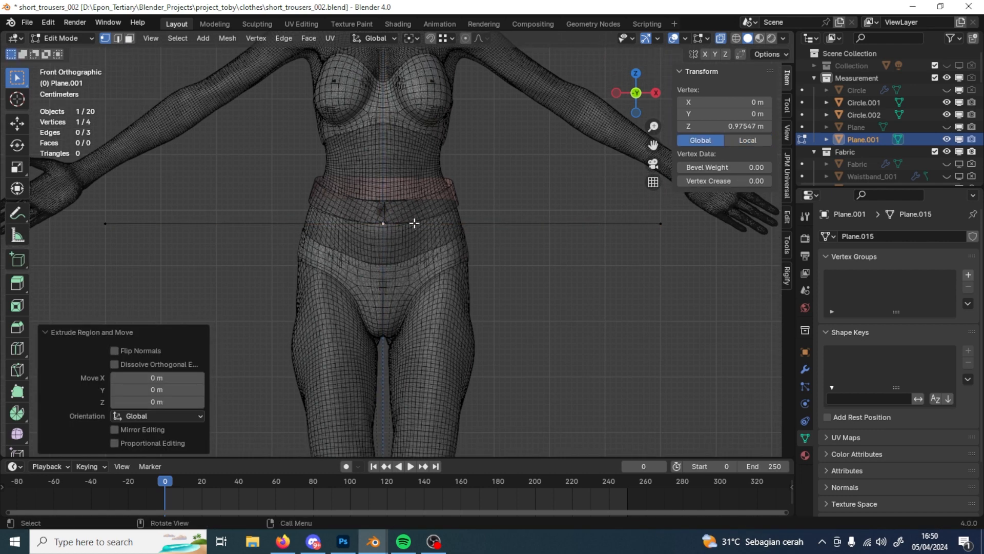
- Move the extruded vertex down along Z to just below the crotch, at about 0.765 m
key(g)
key(z)
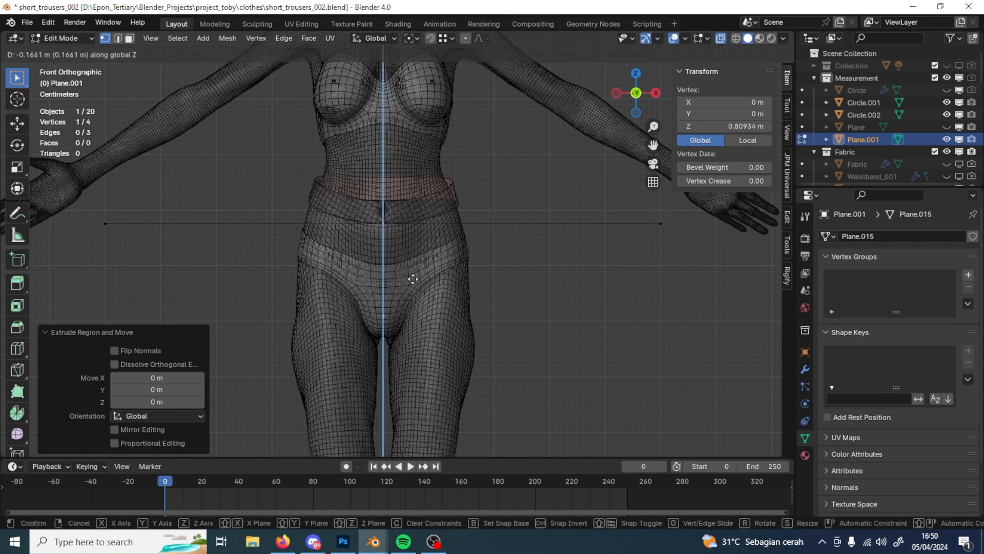
click(422, 305)
scroll(428, 313, up, 5)
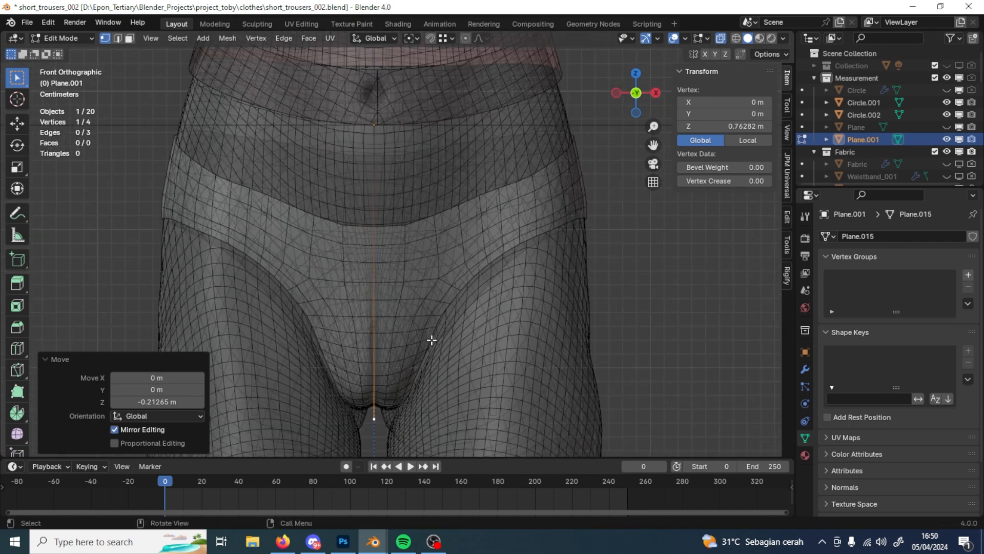
click(435, 324)
scroll(453, 373, down, 6)
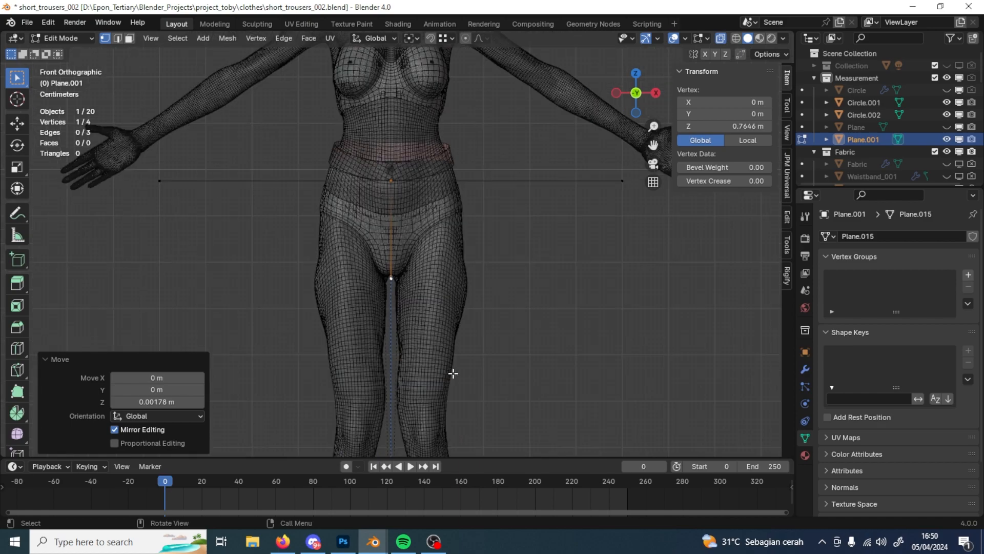
- Examine the crotch vertex from the front and side, and read its Z distance below the waistband in Local coordinates
mouse_move(524, 321)
middle_down()
mouse_move(527, 312)
mouse_move(395, 321)
mouse_move(518, 307)
middle_up()
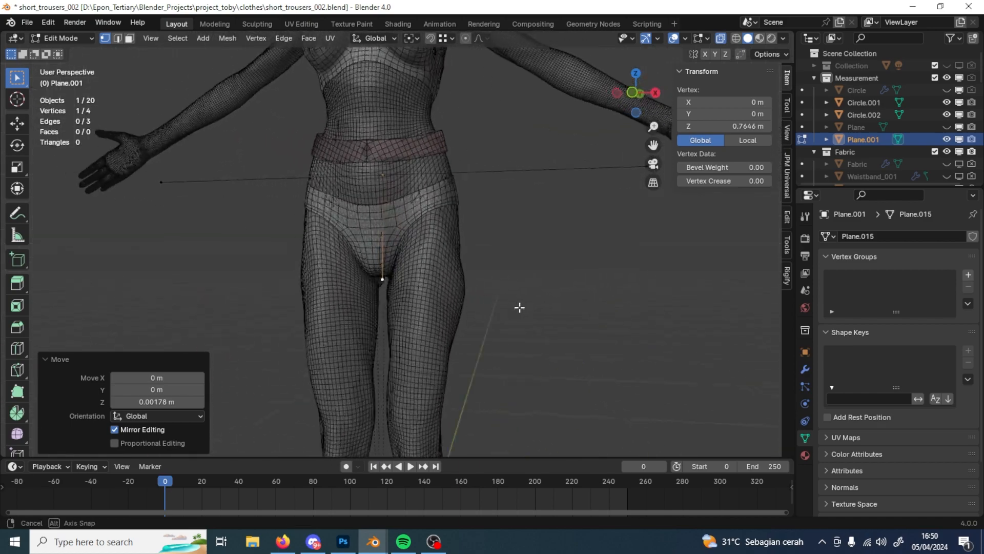
key(KP_1)
scroll(463, 333, up, 5)
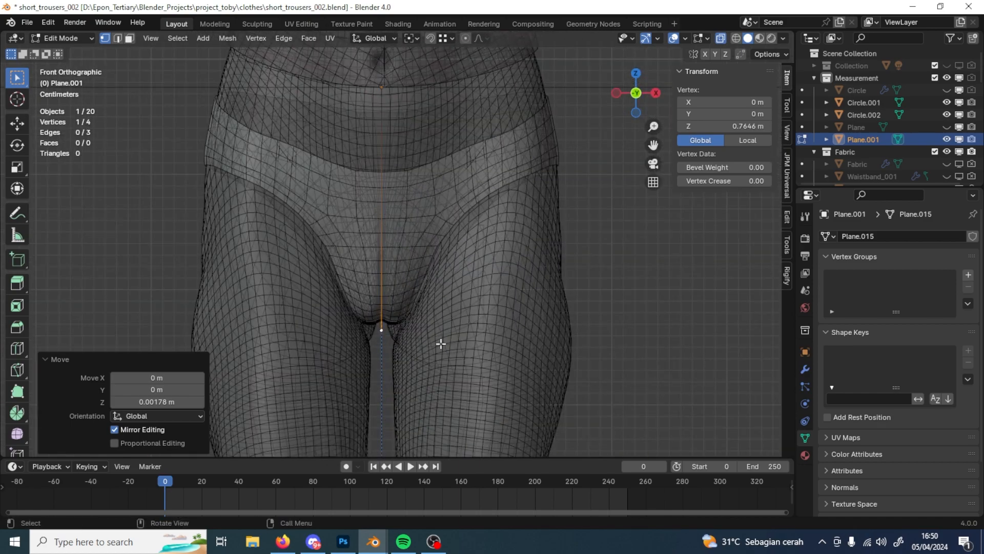
scroll(440, 343, down, 4)
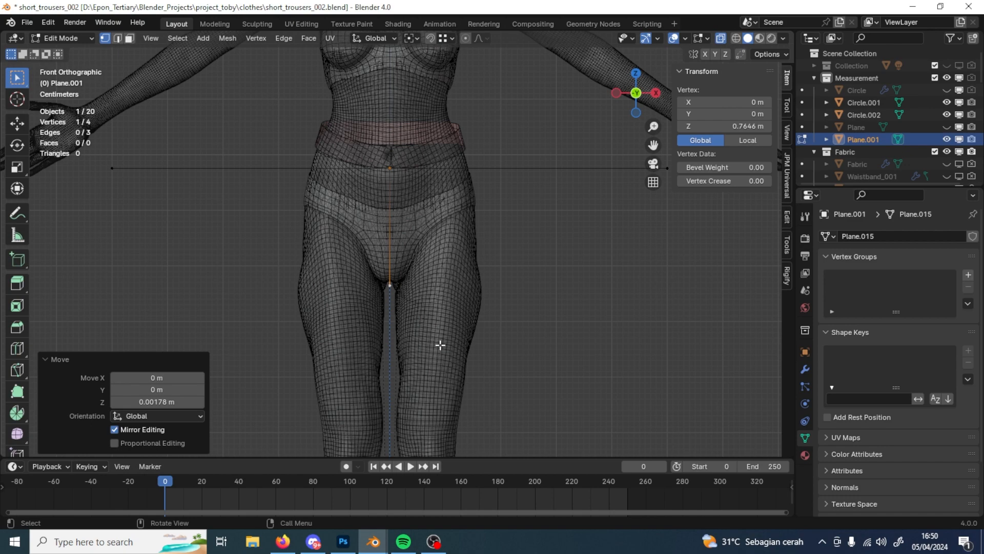
click(748, 140)
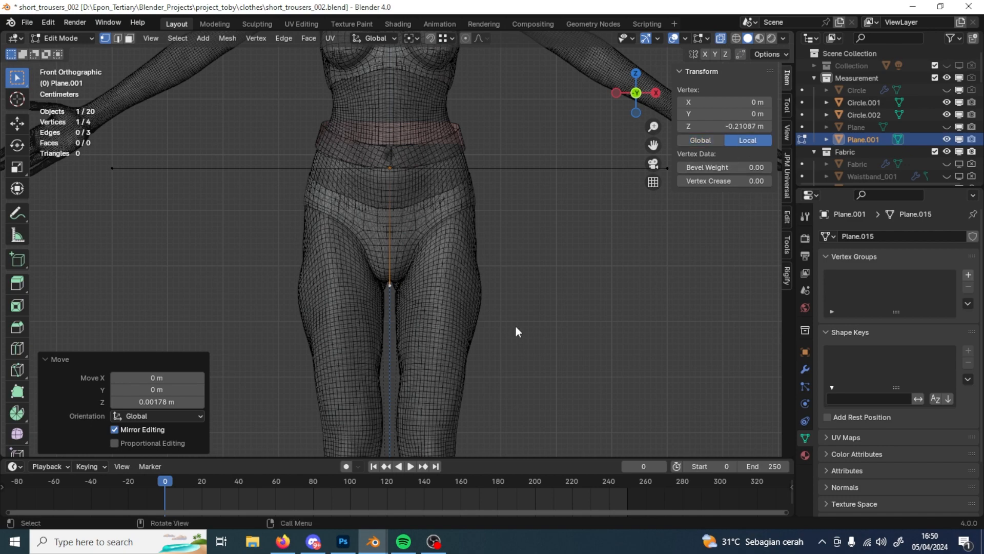
shift+middle_drag(457, 358, 463, 350)
scroll(464, 350, up, 3)
shift+middle_drag(487, 218, 382, 250)
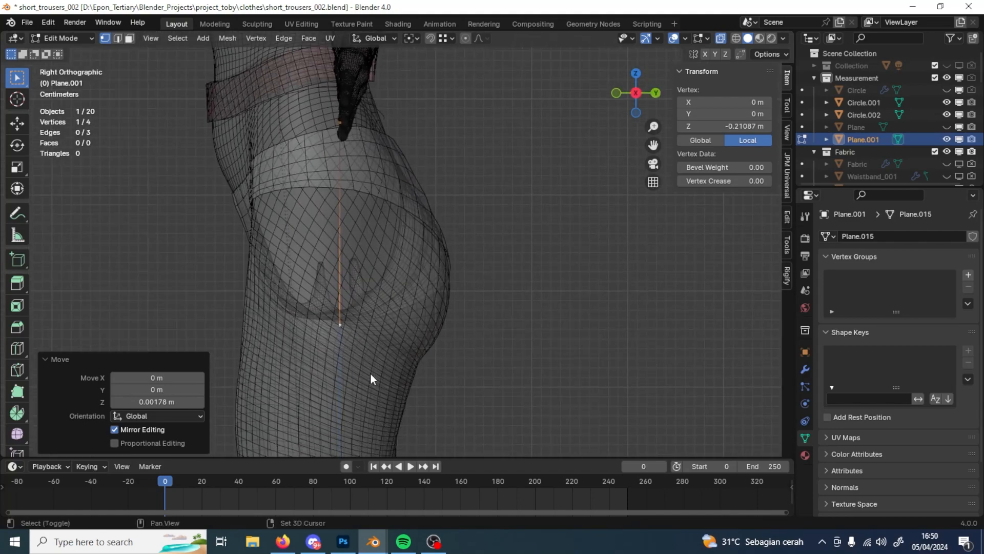
- Set the crotch vertex's local Z coordinate to -0.21 m and check its position from the side and front
shift+middle_drag(370, 373, 398, 331)
middle_drag(338, 313, 461, 354)
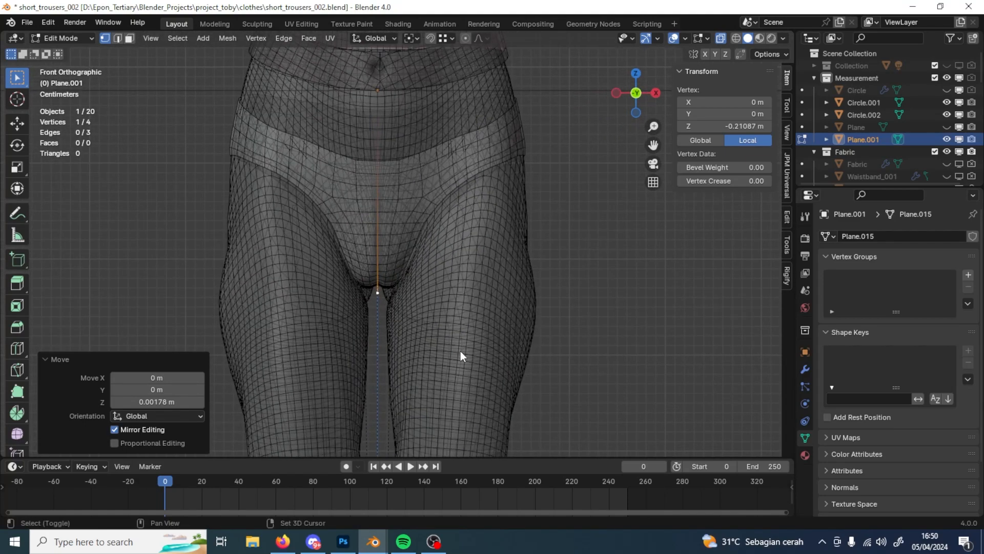
click(754, 128)
drag(754, 128, 701, 147)
key(Escape)
scroll(477, 303, up, 5)
middle_drag(440, 333, 323, 351)
scroll(323, 351, down, 4)
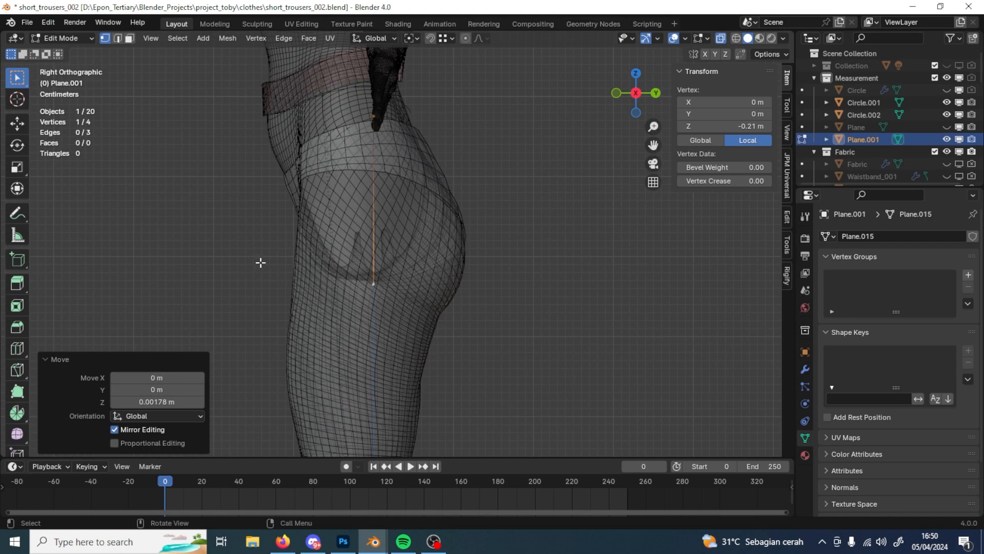
middle_drag(325, 307, 430, 325)
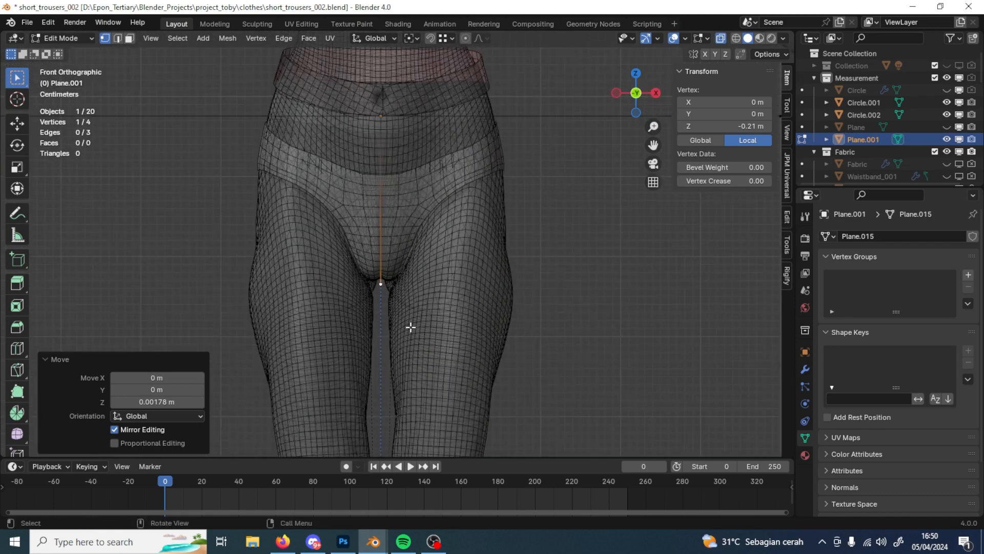
- Extrude the crotch vertex in place and move the new vertex down between the legs along Z by about 0.04 m
scroll(406, 318, up, 2)
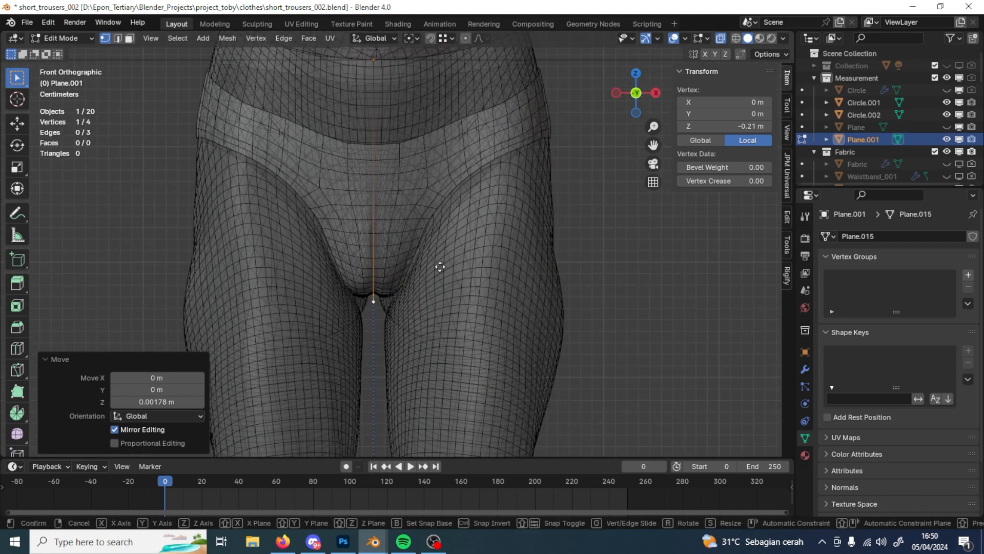
key(g)
right_click(435, 302)
key(e)
right_click(447, 300)
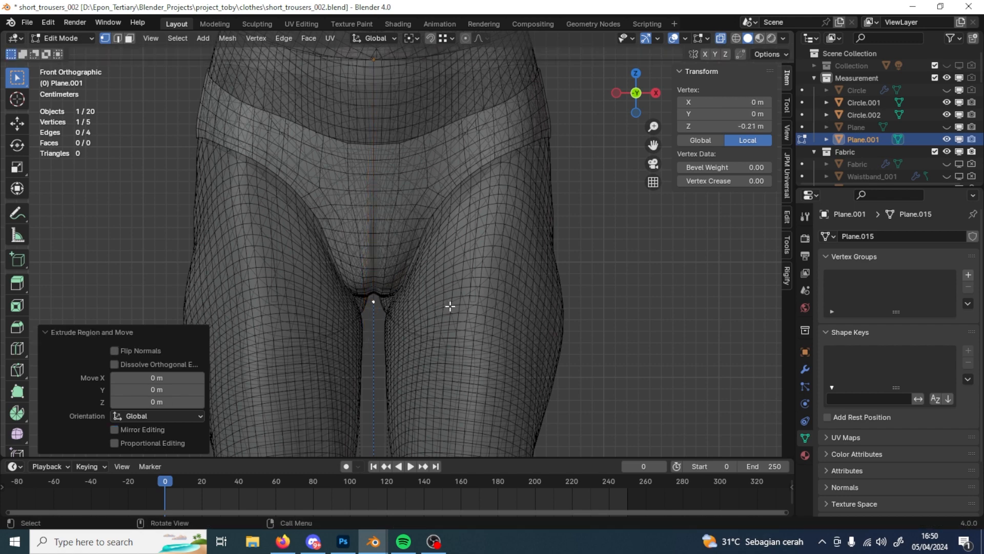
key(g)
key(z)
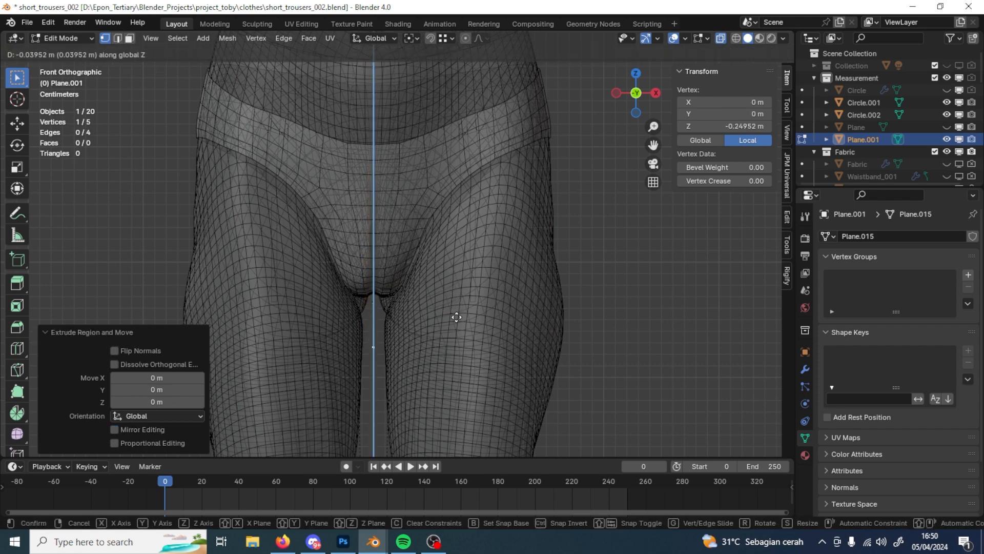
click(458, 318)
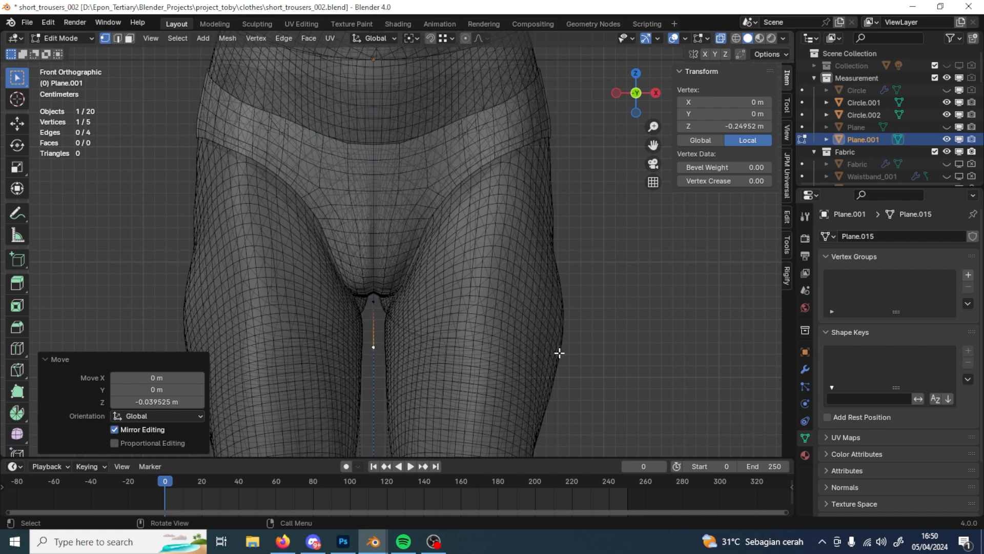
- Switch to the short_trousers_001 file to view the finished shorts' length on the body, and return to short_trousers_002
mouse_move(373, 541)
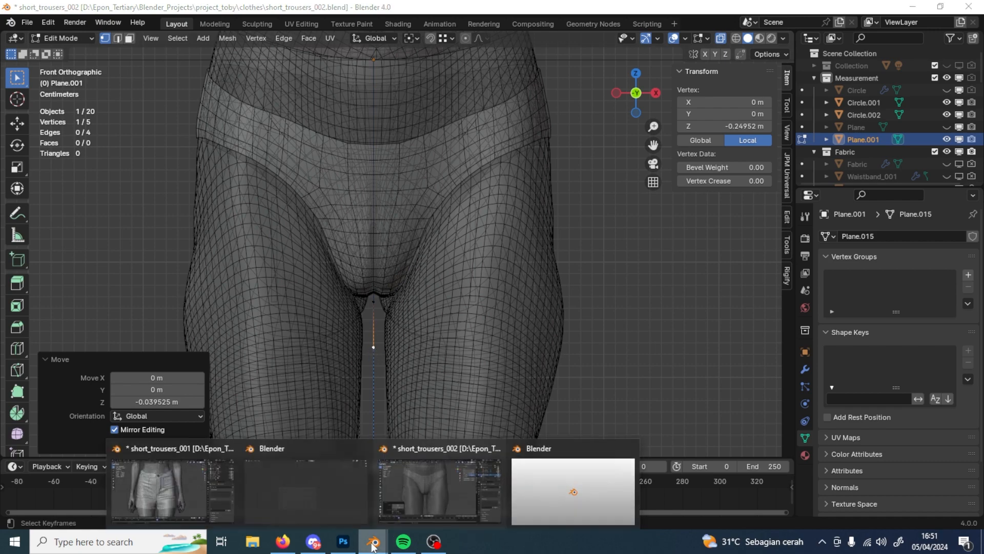
click(181, 503)
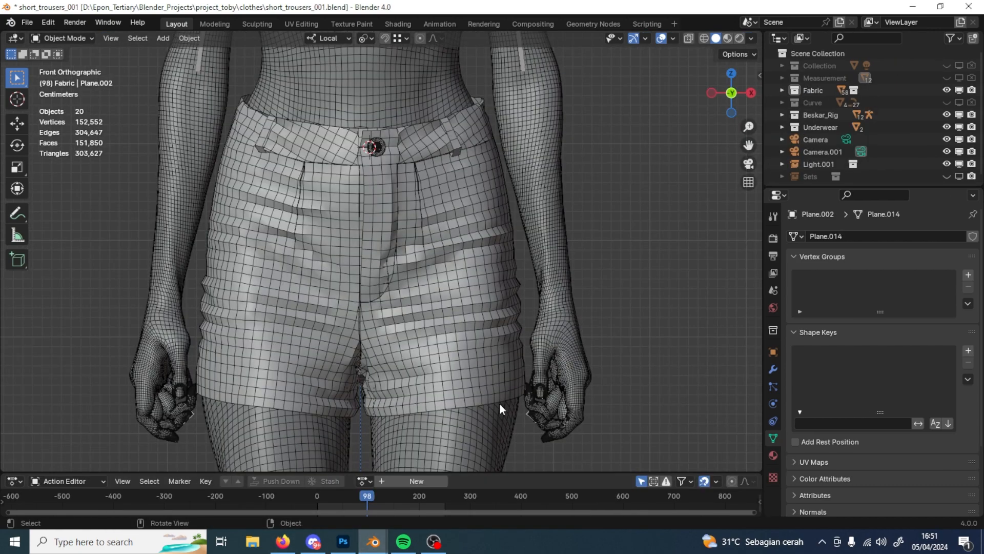
scroll(519, 402, down, 6)
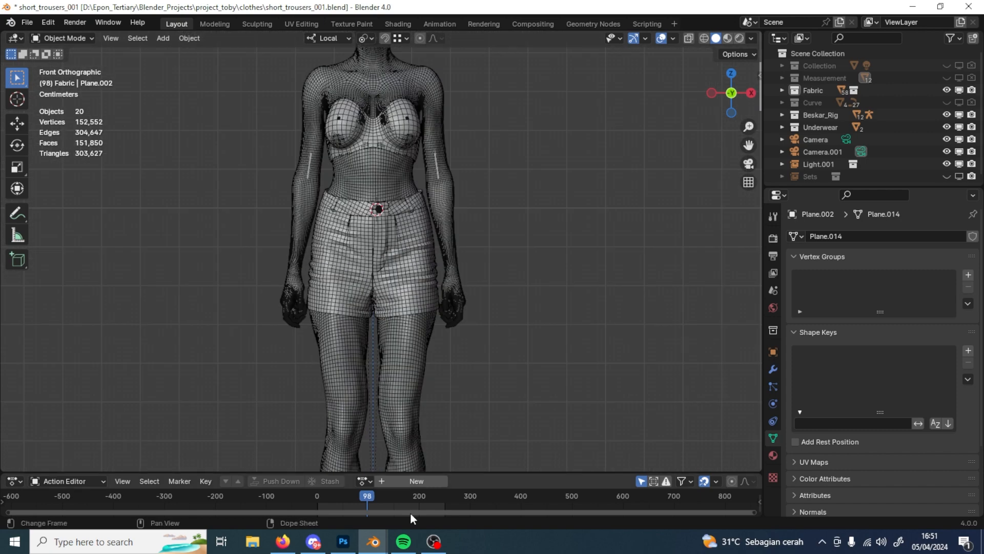
mouse_move(373, 541)
click(432, 515)
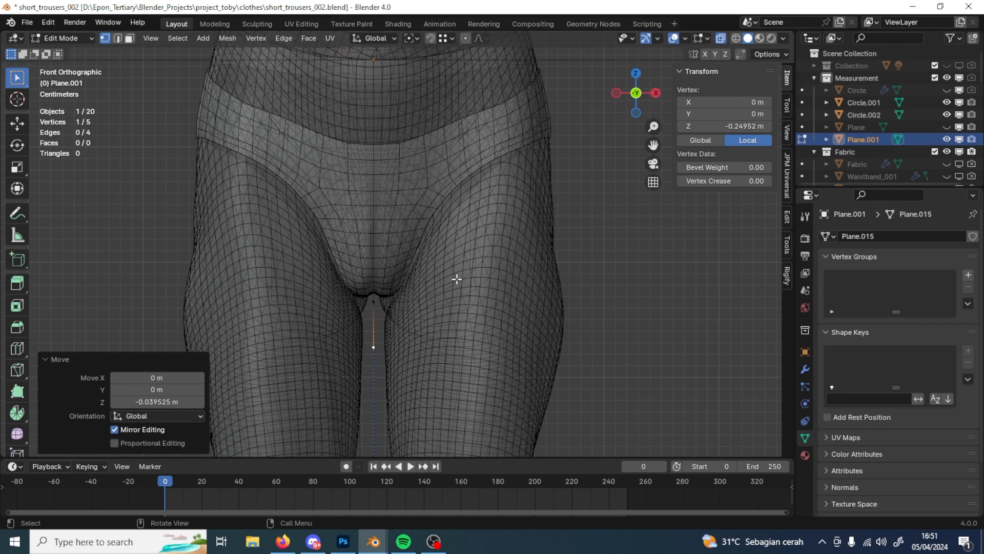
- Turn off X-ray and examine the lower vertex from behind against the bottom of the buttocks
middle_drag(556, 328, 342, 319)
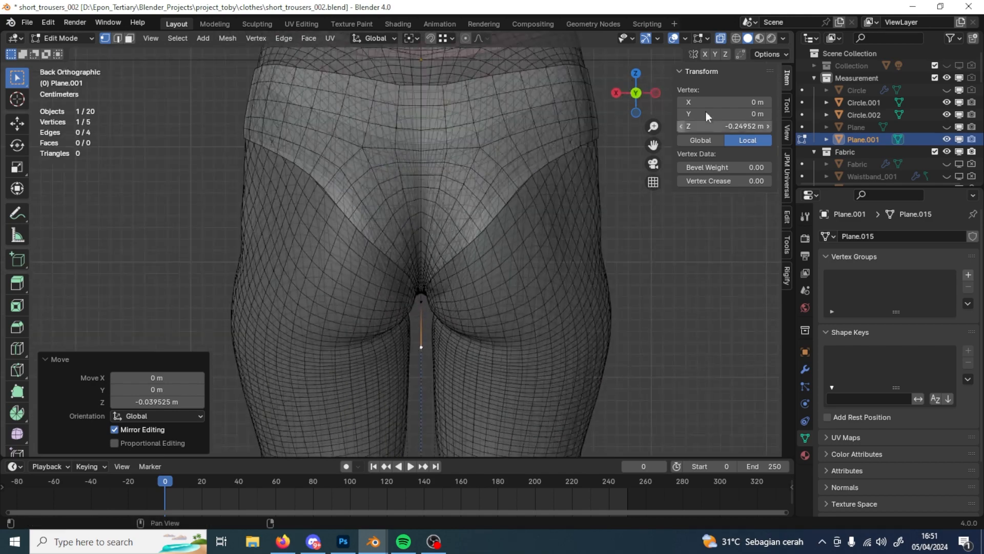
click(721, 39)
scroll(469, 338, down, 4)
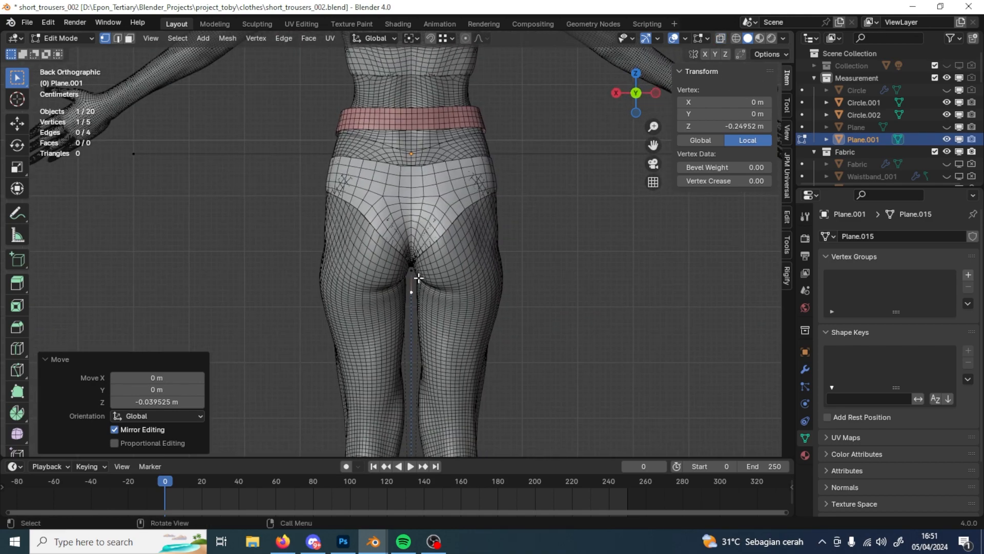
scroll(418, 287, up, 4)
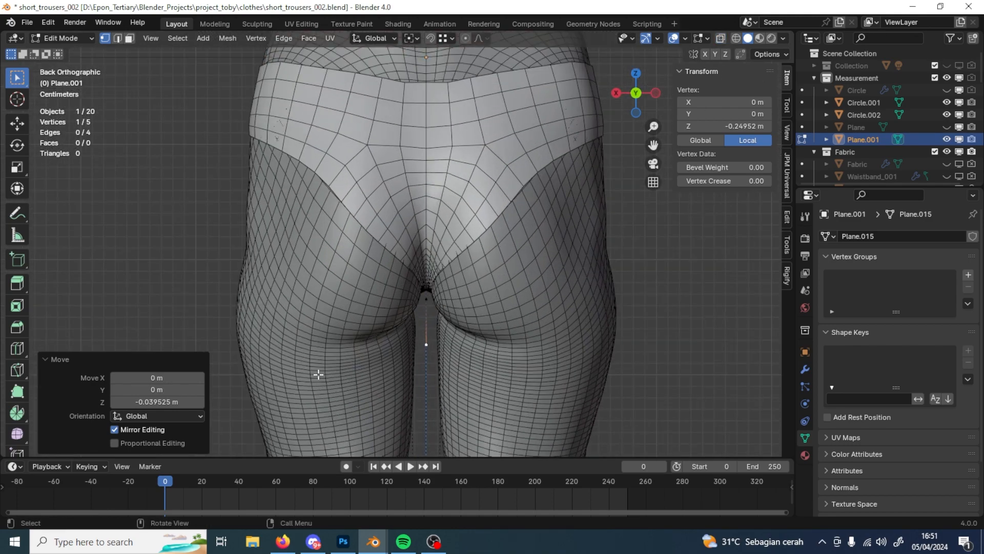
scroll(382, 358, down, 2)
middle_drag(385, 358, 391, 316)
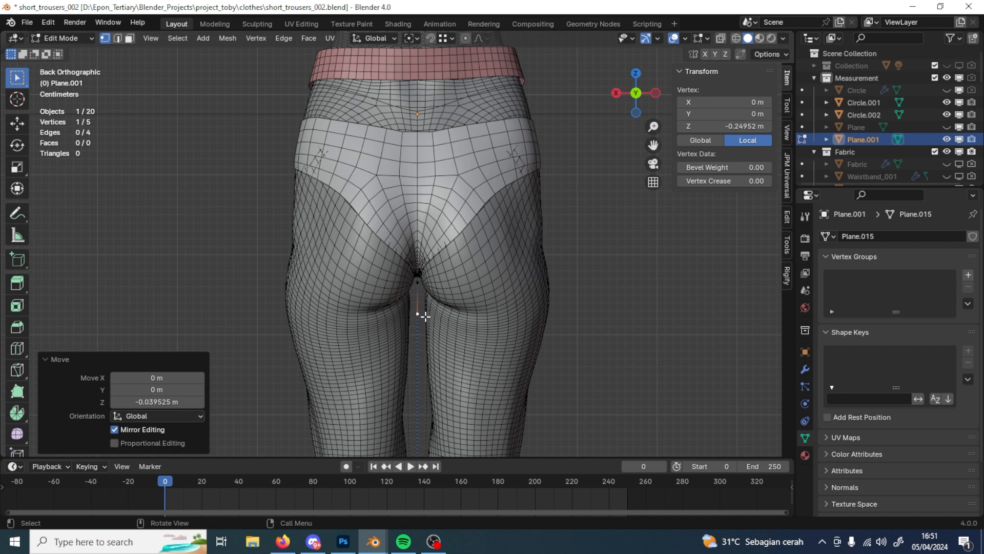
key(g)
key(z)
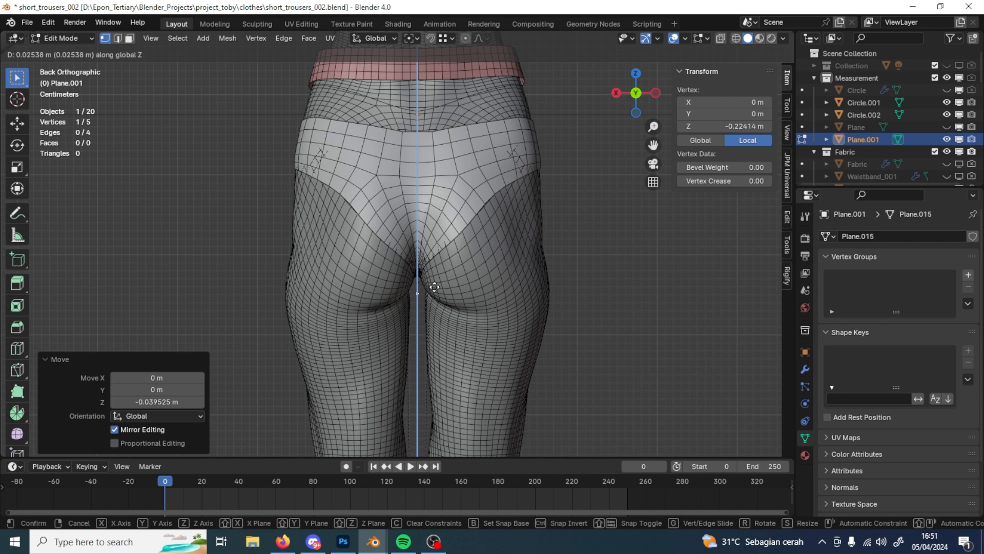
click(434, 287)
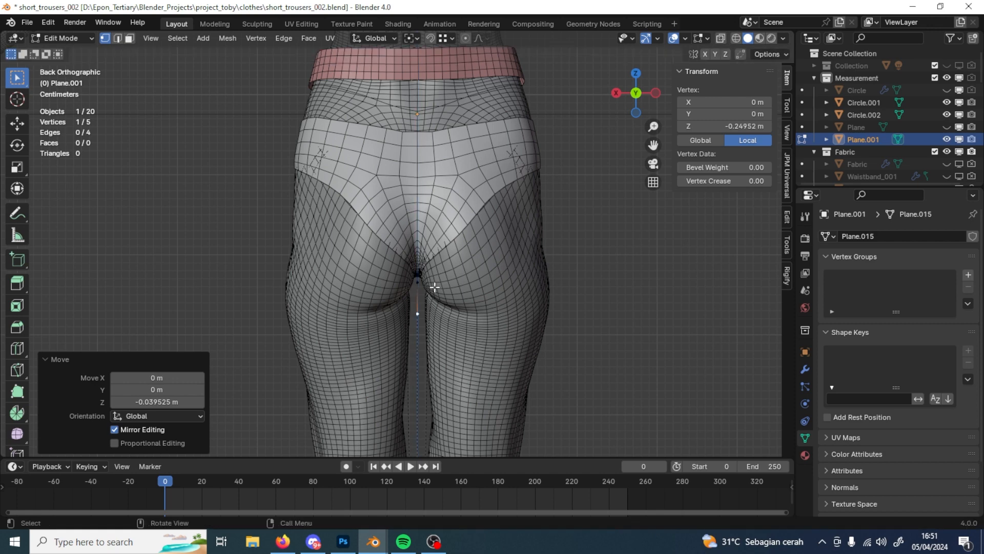
- Compare the lower vertex's height with the leg hems of the finished shorts in short_trousers_001, and return to short_trousers_002
middle_drag(450, 307, 443, 277)
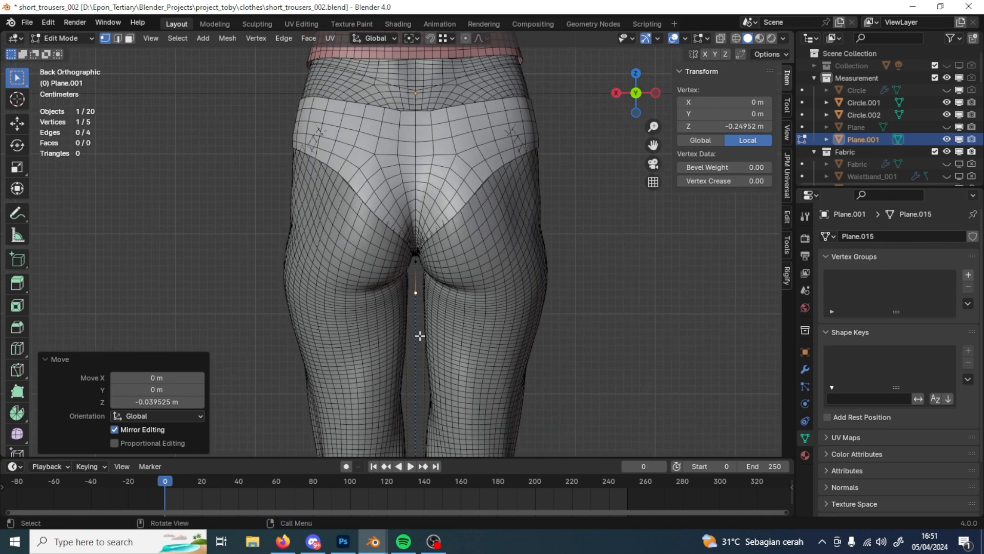
scroll(414, 329, up, 2)
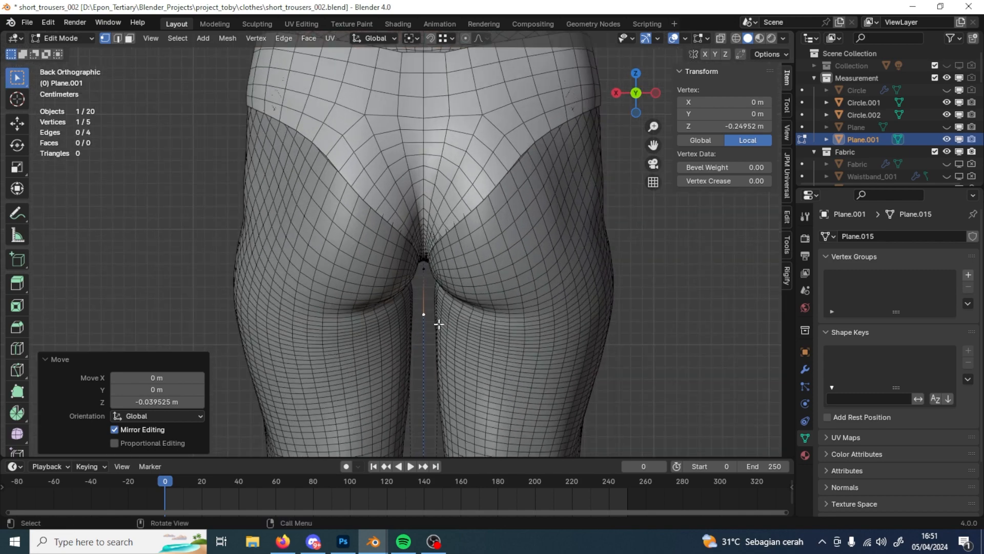
mouse_move(373, 541)
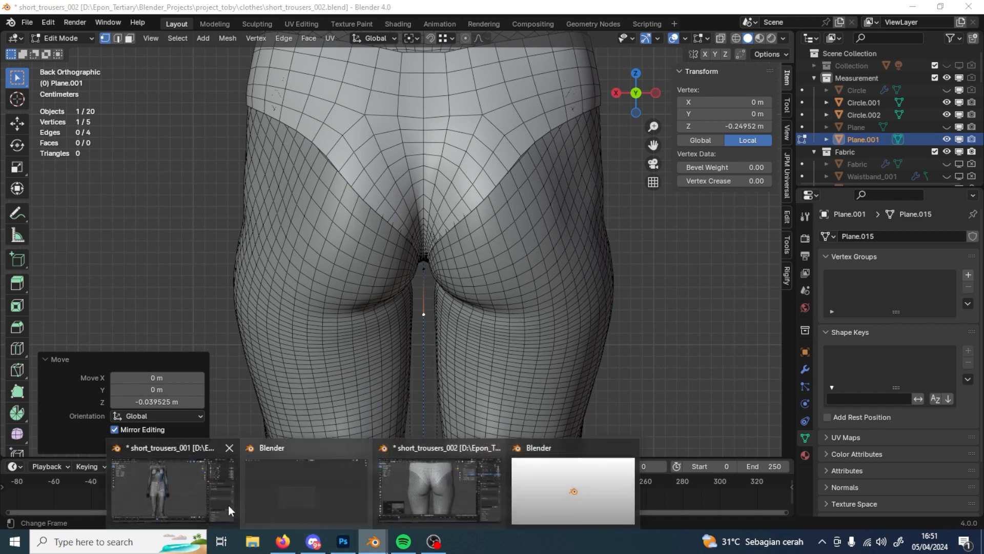
click(330, 447)
scroll(381, 435, up, 3)
scroll(367, 346, up, 2)
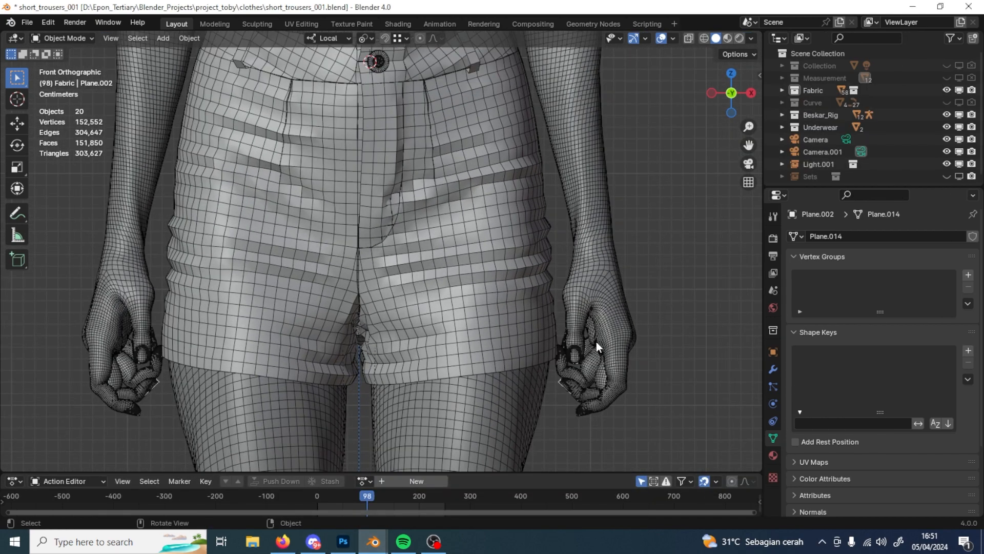
key(alt+Tab)
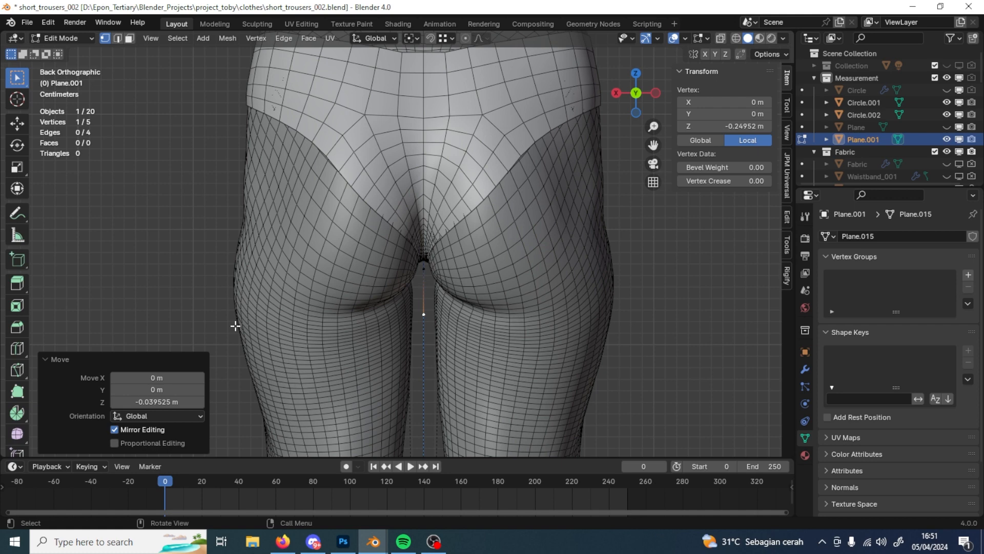
- Set the lowest vertex's local Z coordinate to -0.26 m and check the line's length from behind
scroll(471, 364, up, 1)
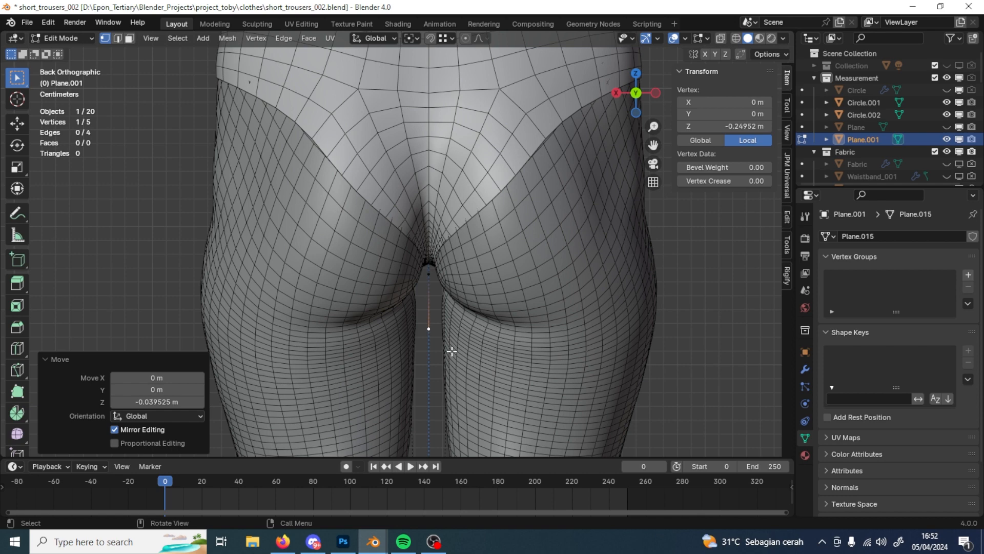
click(723, 126)
text(-0.26)
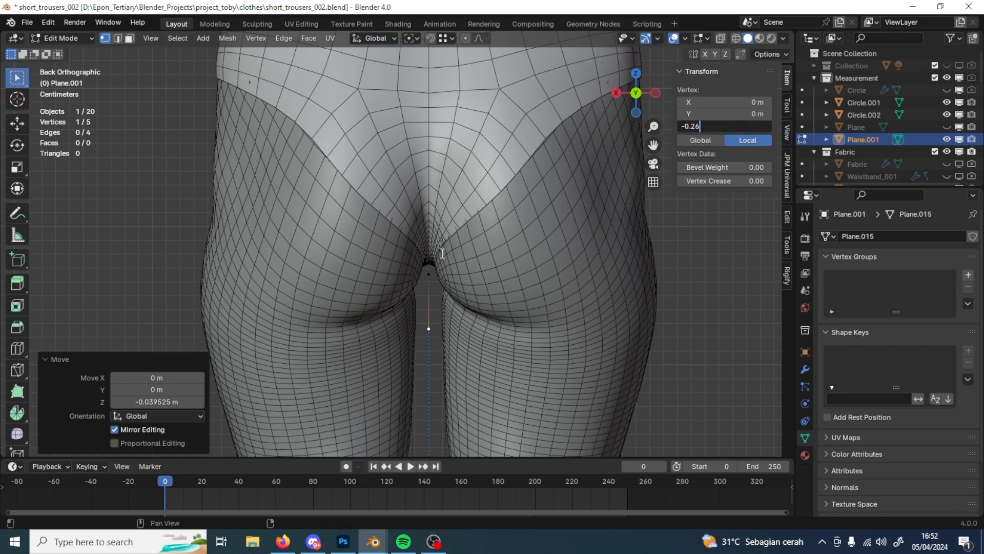
key(Return)
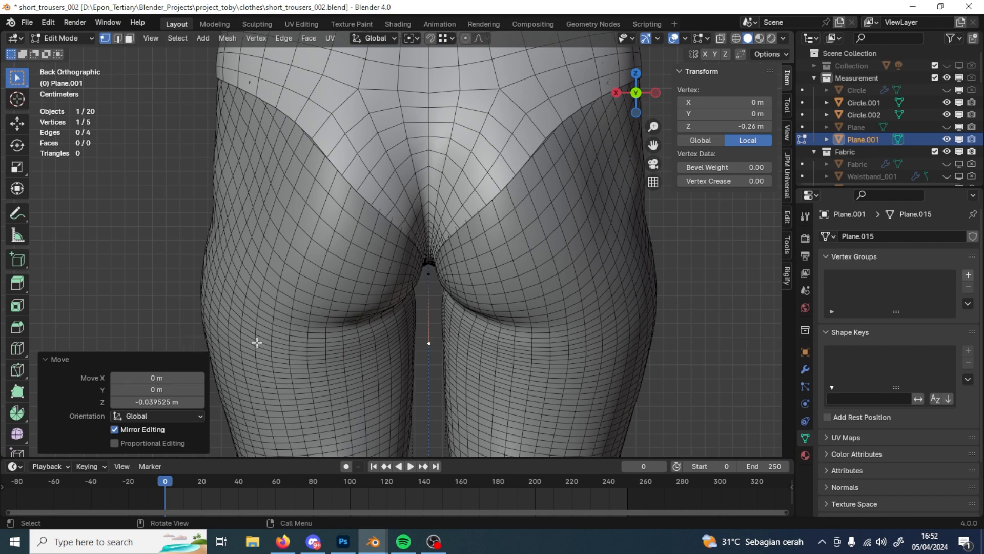
middle_drag(431, 349, 493, 340)
scroll(416, 341, up, 4)
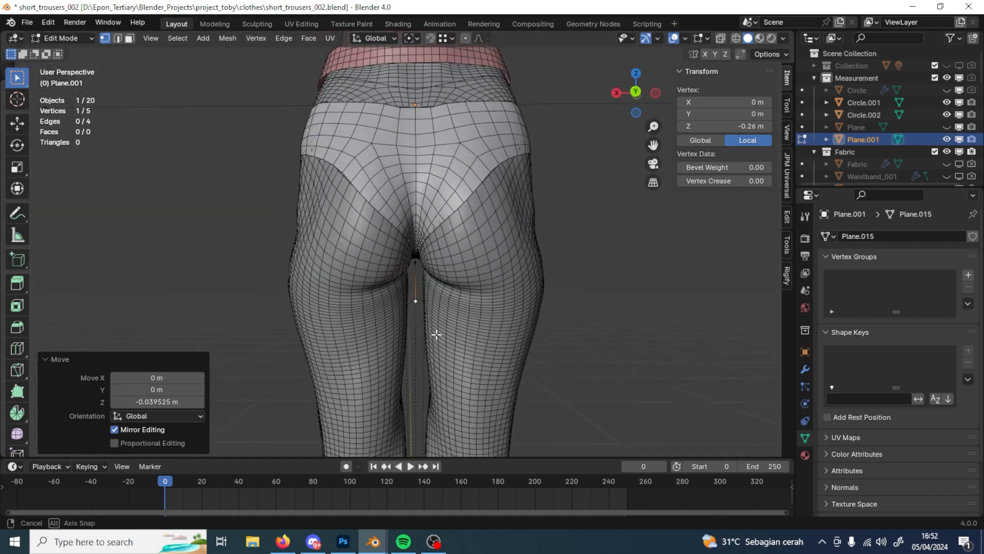
alt+middle_drag(441, 340, 288, 347)
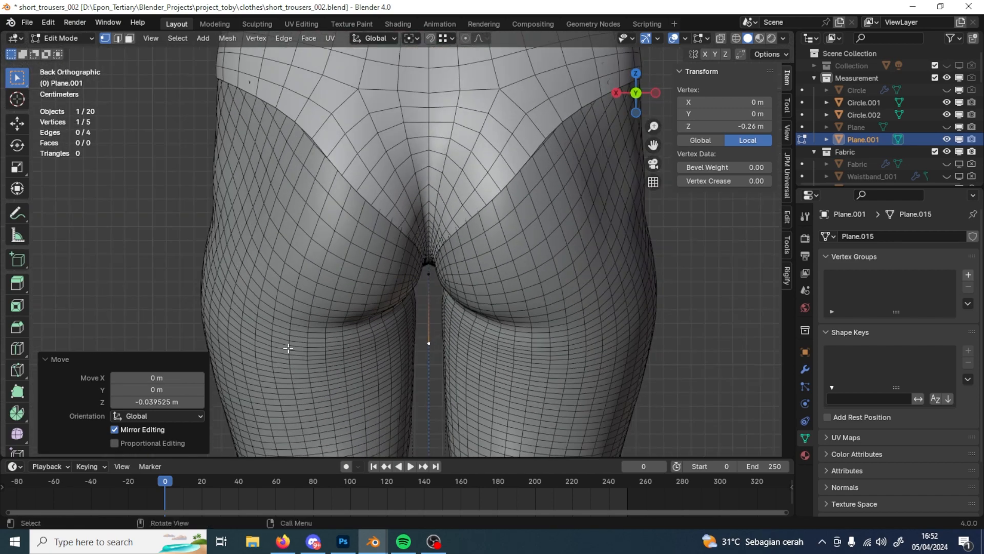
alt+middle_drag(427, 359, 508, 336)
- Turn on X-ray, delete the two horizontal edges of the measuring line in Edit Mode, and return to Object Mode
key(Tab)
click(720, 38)
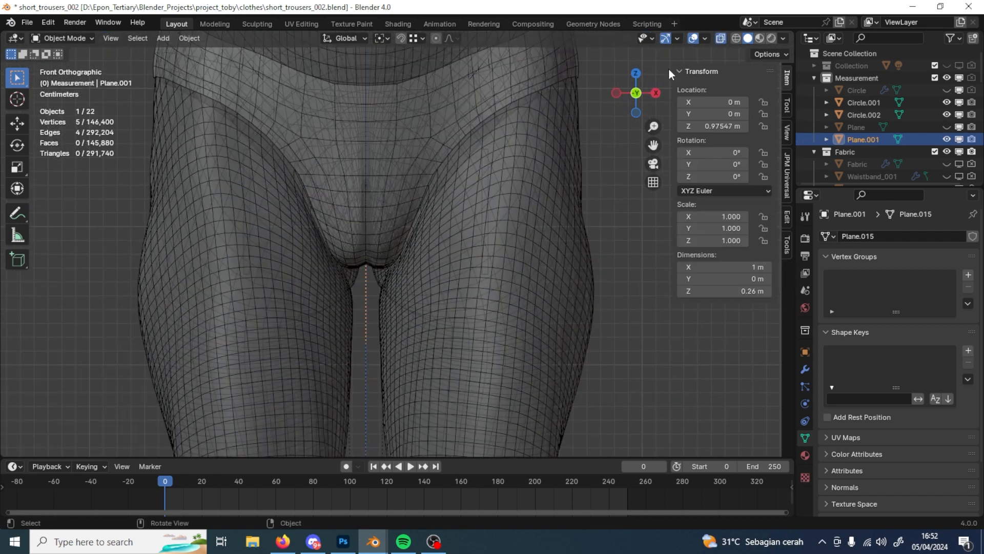
scroll(422, 270, down, 5)
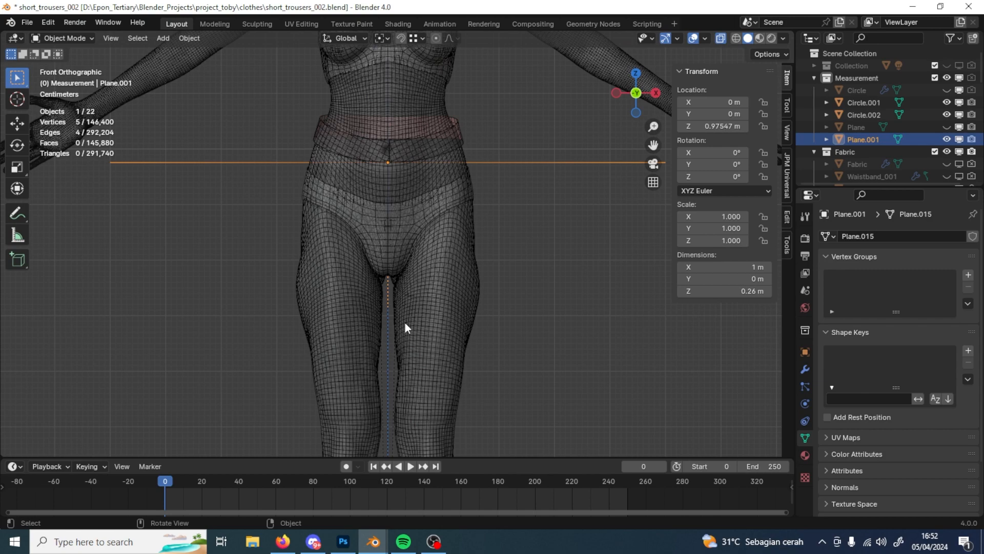
key(Tab)
shift+click(470, 162)
key(x)
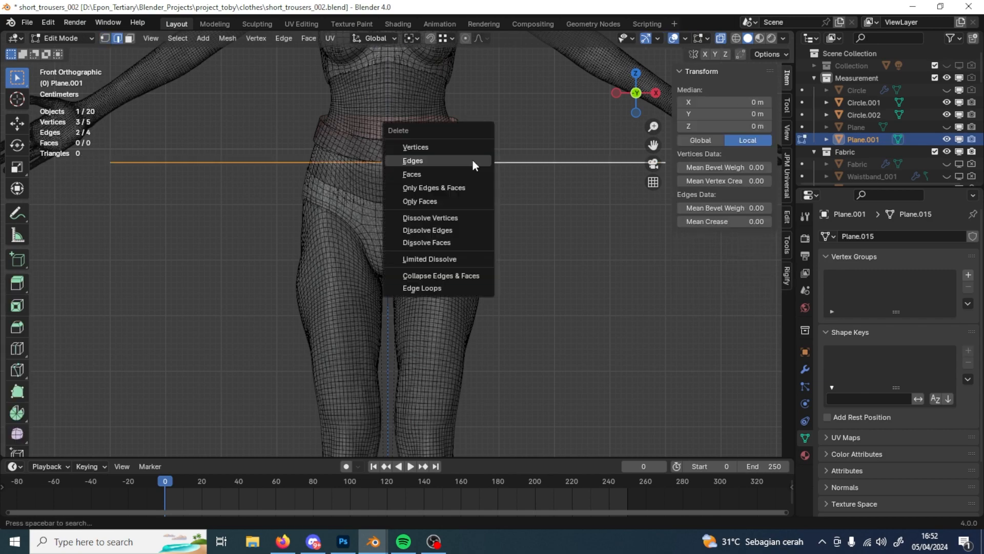
click(473, 161)
middle_drag(419, 211, 373, 163)
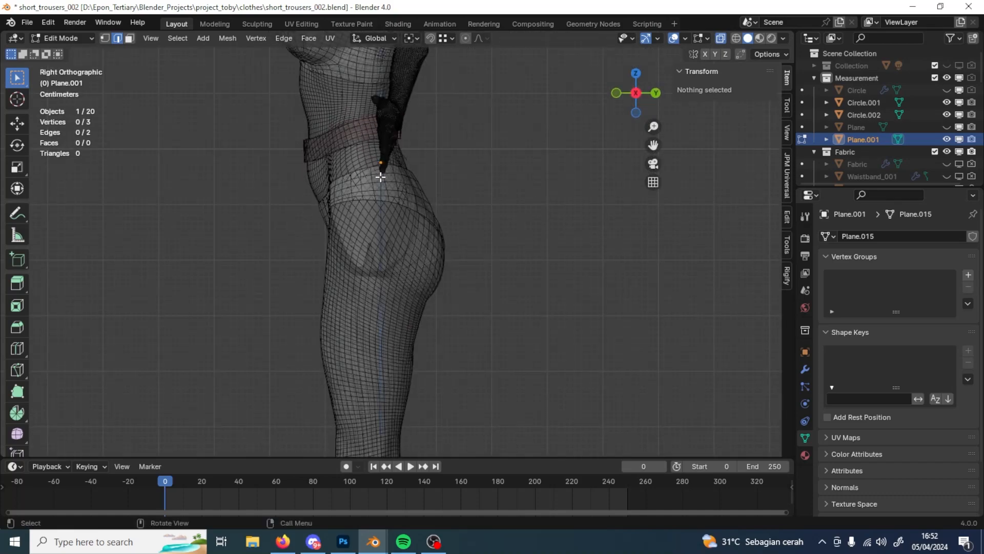
middle_drag(379, 341, 434, 238)
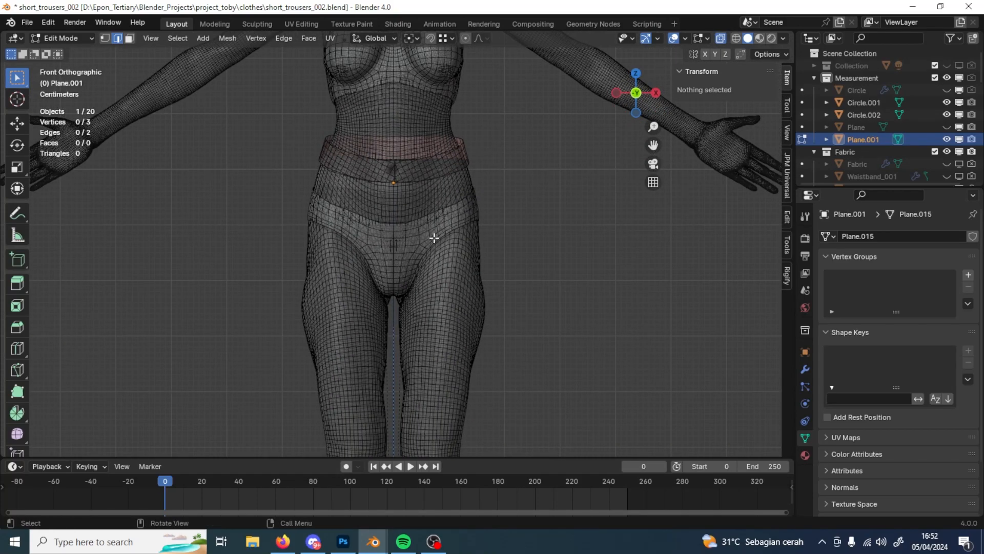
key(Tab)
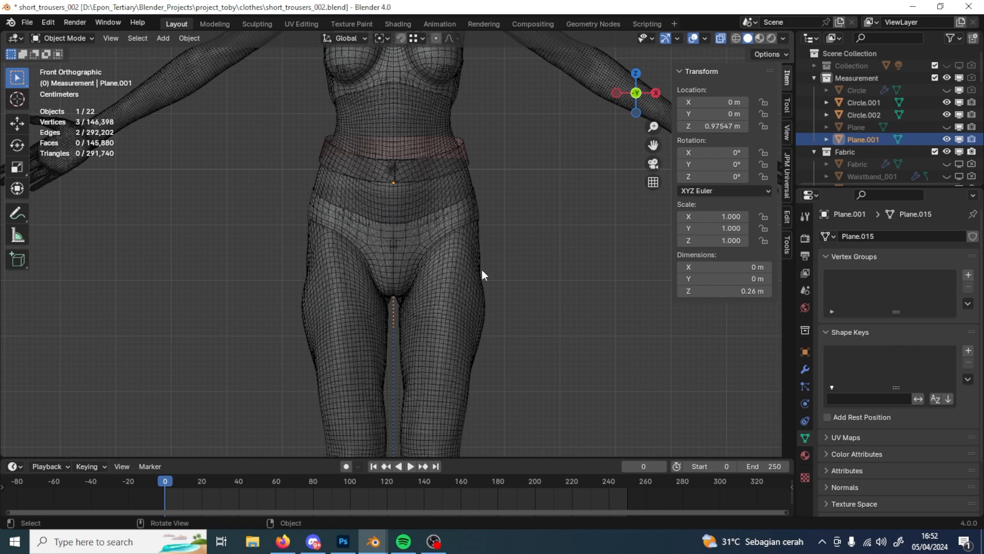
- Duplicate the vertical measuring line in place while viewing the body from the side
middle_drag(482, 269, 343, 275)
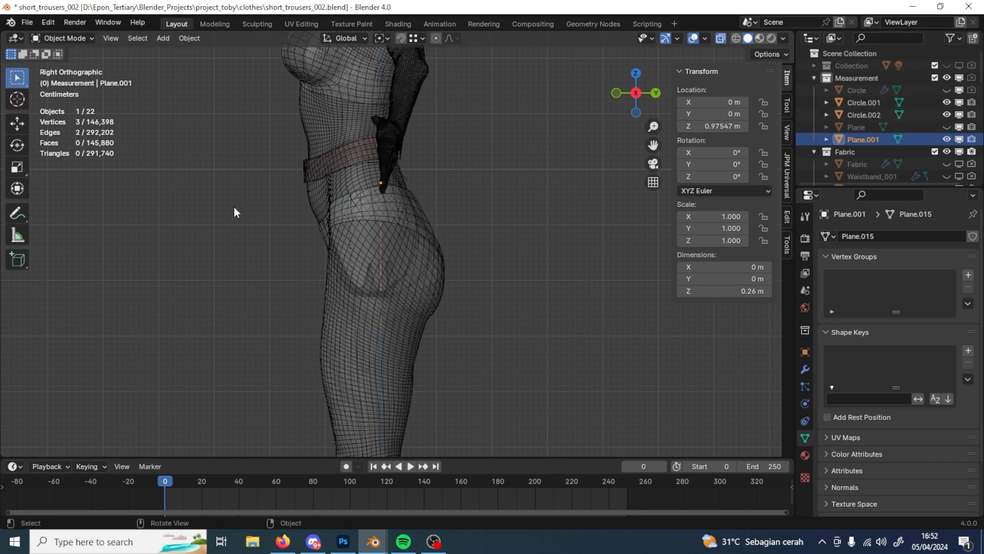
key(shift+d)
key(Escape)
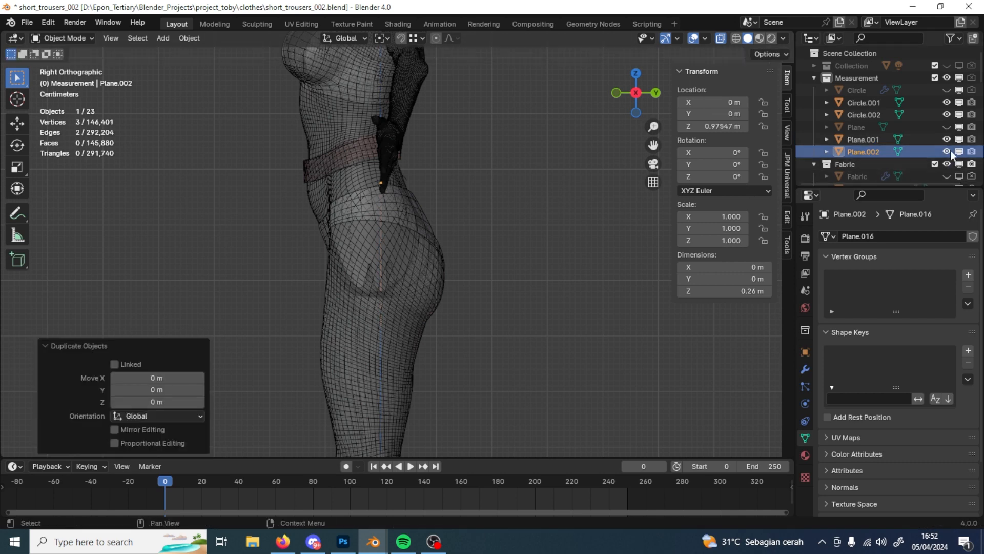
- In Edit Mode, move the duplicated measuring line forward along Y by about 0.137 m to the front of the waistband
scroll(448, 311, up, 4)
key(Tab)
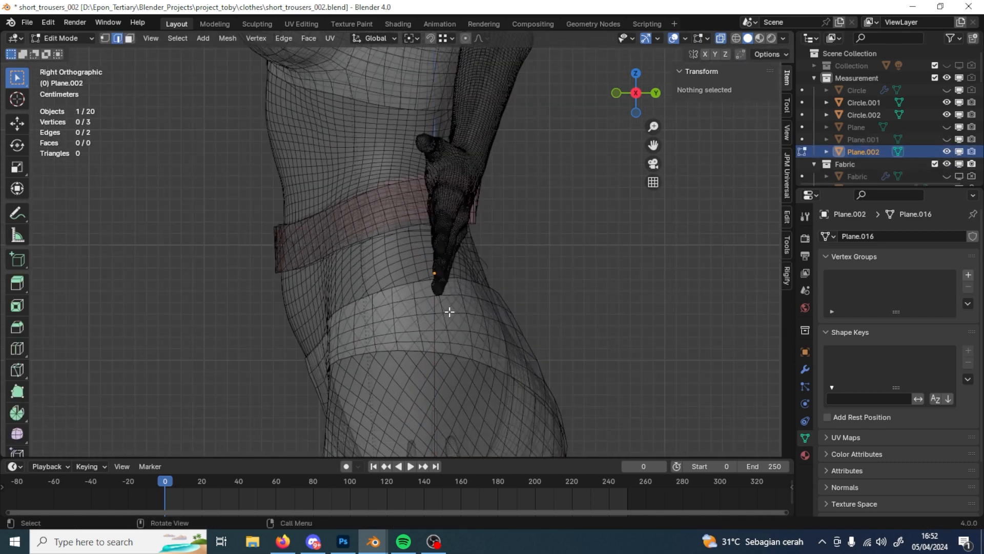
shift+middle_drag(513, 311, 525, 257)
key(g)
key(y)
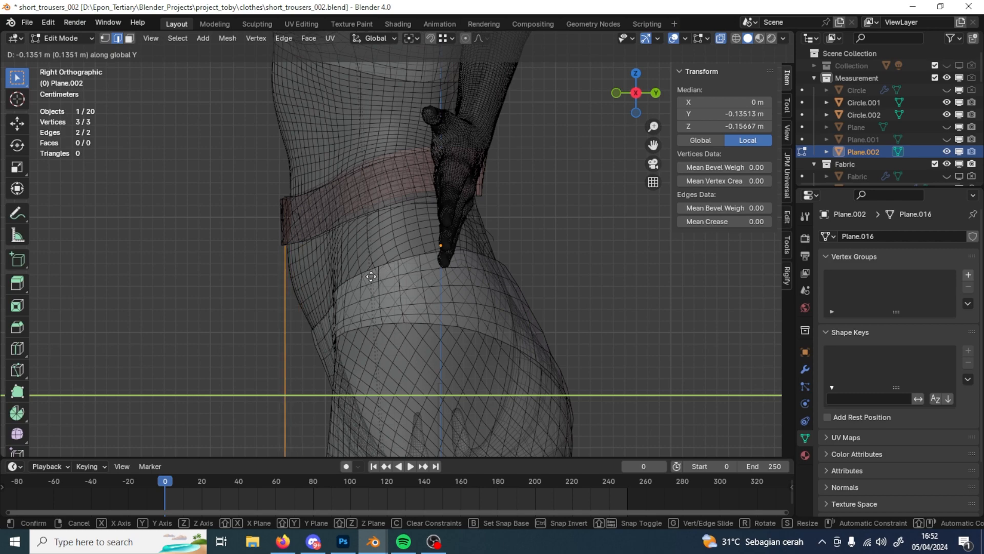
click(369, 277)
- Nudge the line forward along Y by about 0.0007 m to the waistband's lower front corner and check it from the front
scroll(238, 251, up, 6)
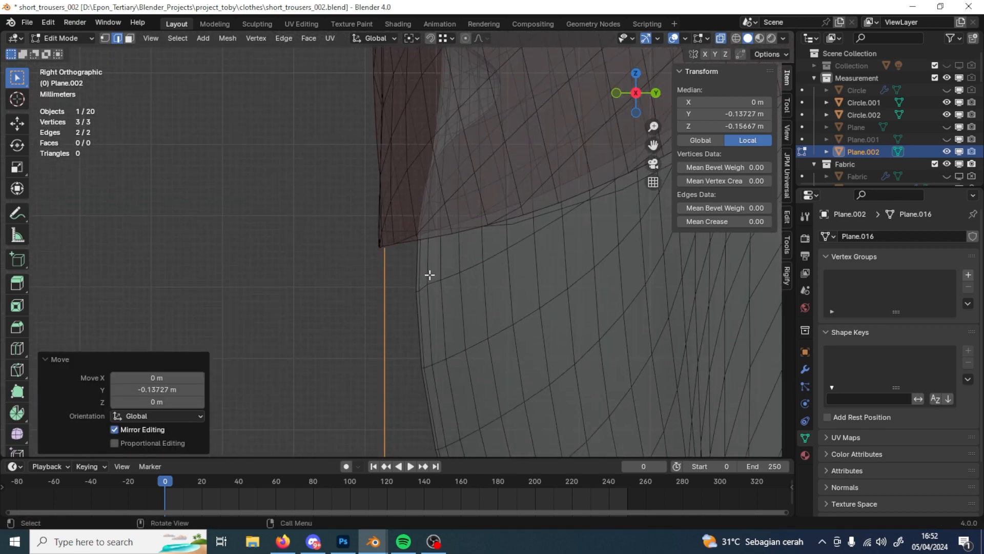
scroll(361, 262, down, 1)
key(g)
key(y)
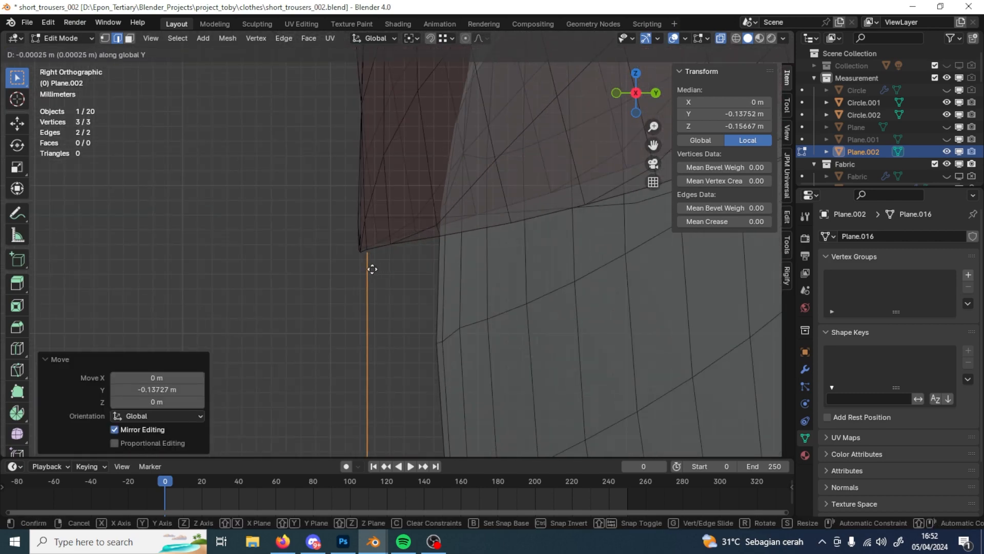
click(366, 274)
key(KP_1)
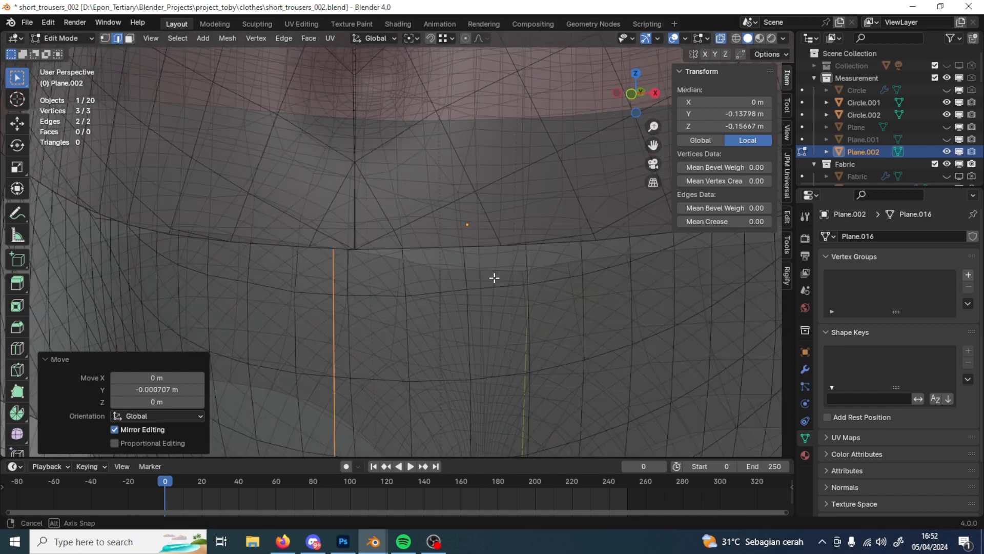
scroll(350, 257, down, 4)
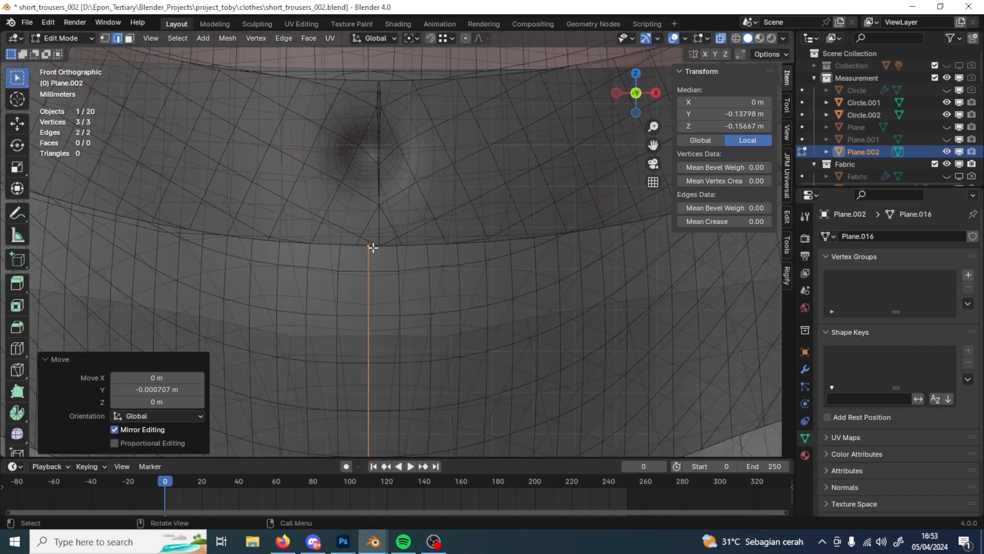
scroll(373, 249, down, 2)
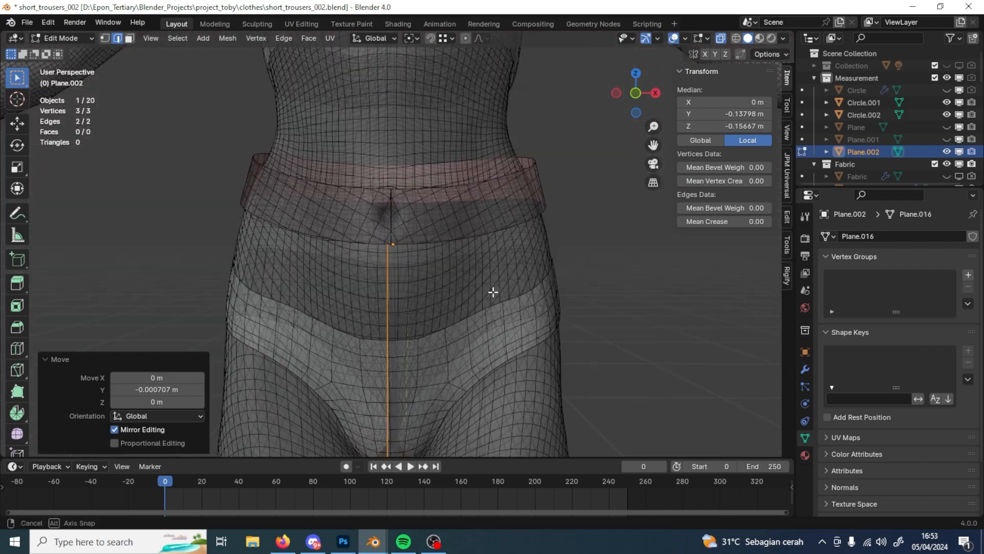
- Try deleting the lowest vertex of the front measuring line in the side view
key(KP_3)
scroll(477, 266, up, 3)
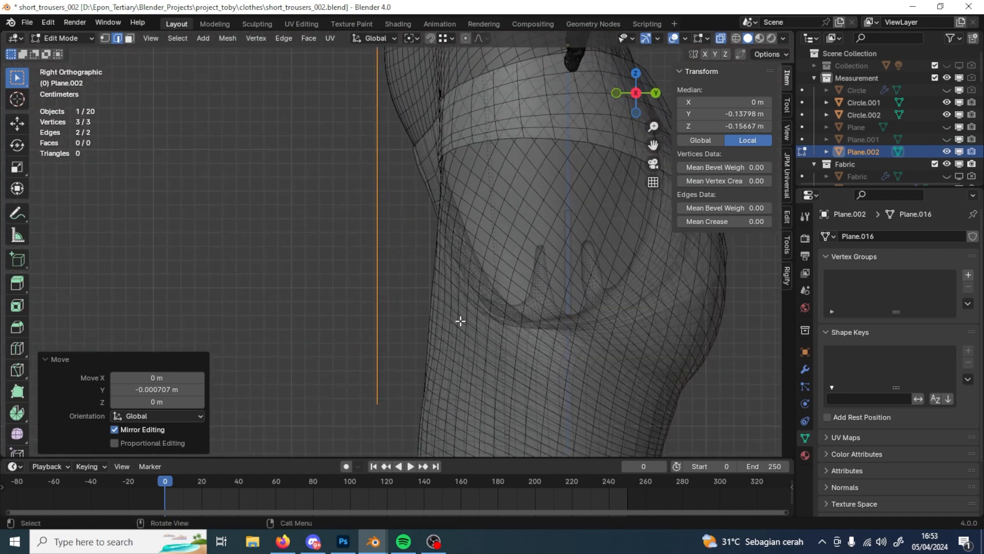
scroll(460, 321, down, 5)
key(1)
click(392, 321)
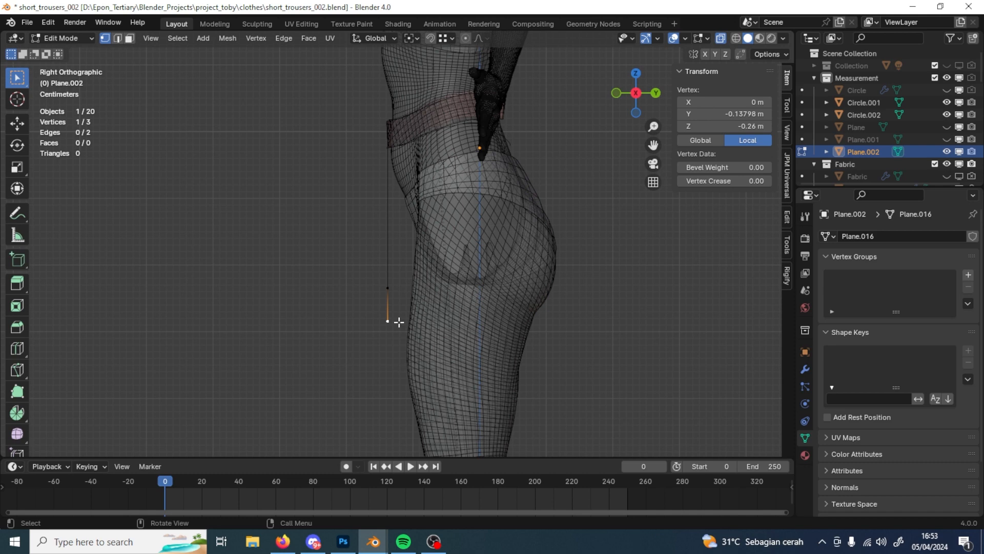
key(x)
click(386, 323)
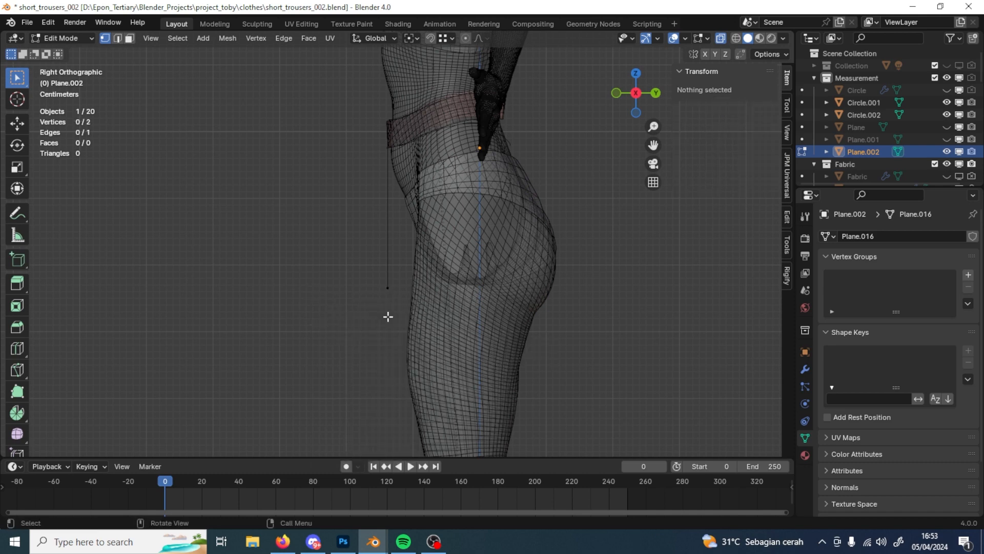
- Try moving the line's lower end vertex back along Y by about 0.131 m to the crotch
shift+middle_drag(487, 309, 446, 310)
key(g)
key(y)
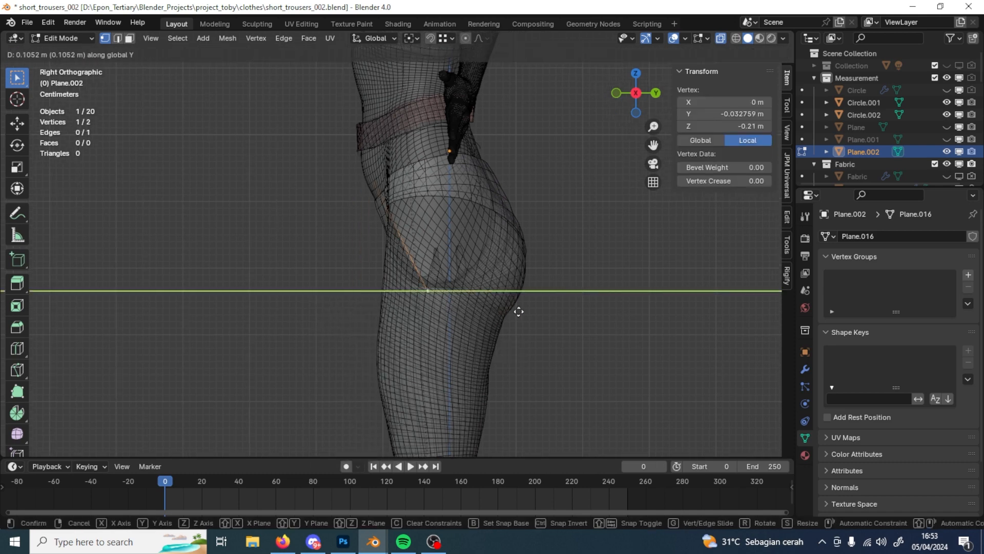
click(535, 311)
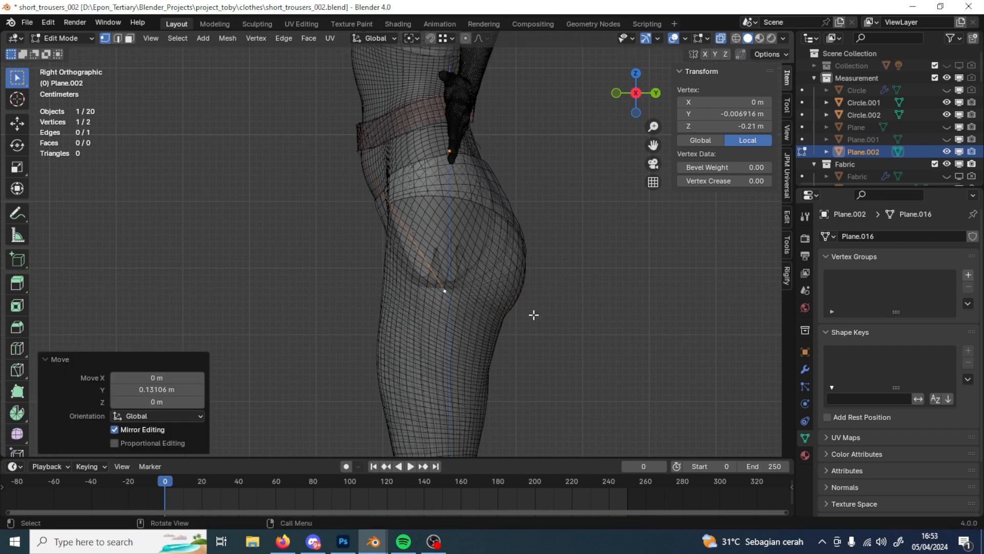
scroll(528, 315, up, 5)
scroll(442, 374, down, 4)
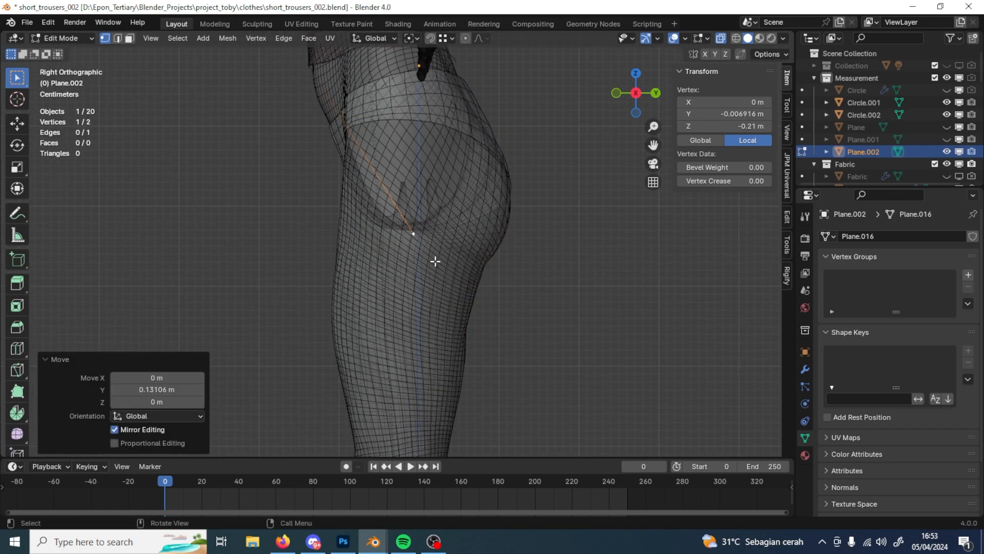
- Undo the vertex move and the vertex deletion on the front measuring line
key(ctrl+z)
ctrl+right_click(319, 260)
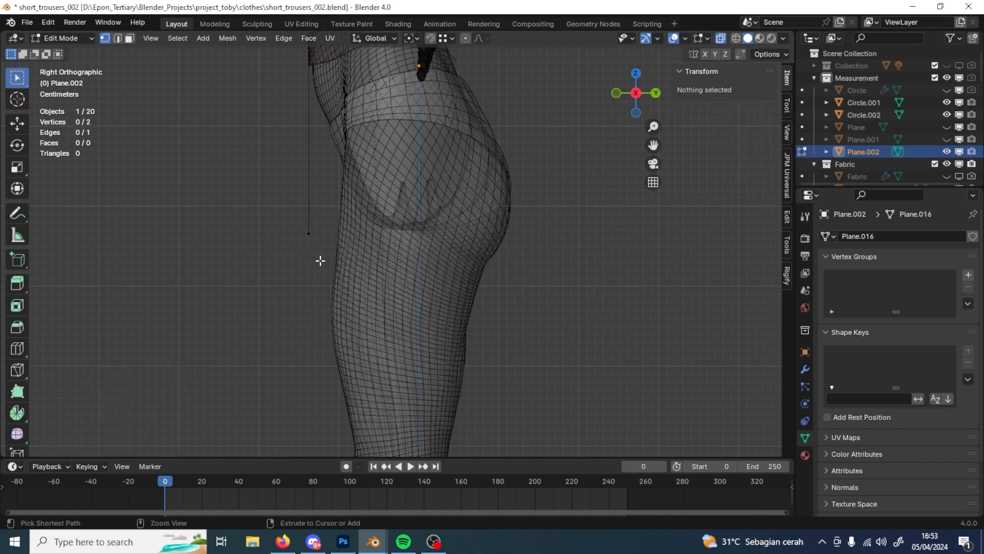
shift+middle_drag(383, 257, 466, 304)
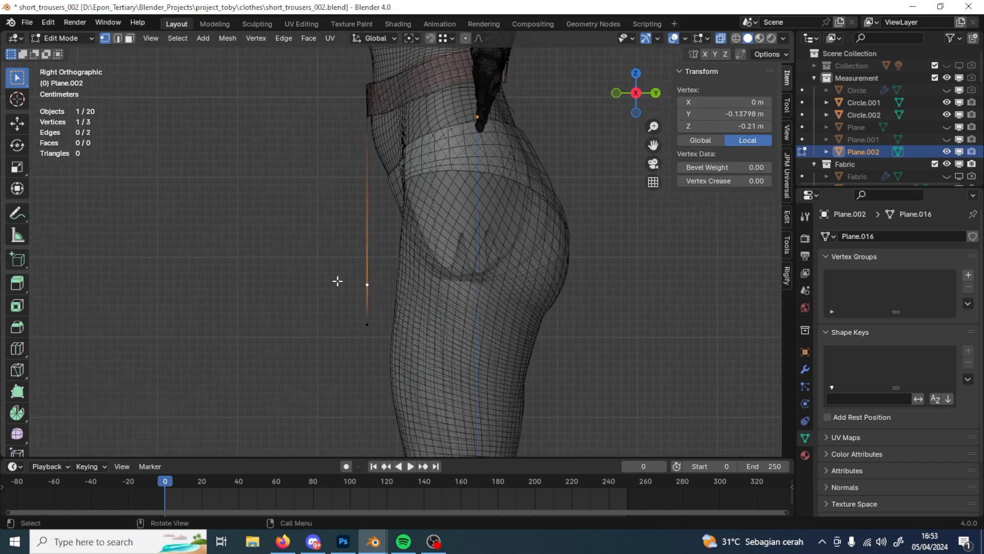
- Delete the lowest vertex of the front measuring line, below crotch height
key(2)
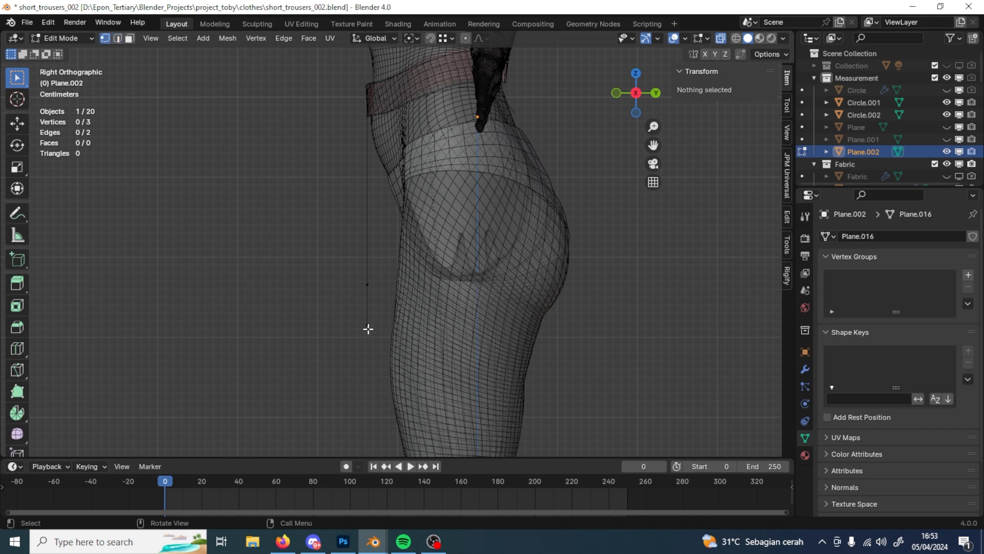
click(368, 328)
key(x)
click(359, 329)
- Move the line's remaining lower vertex back along Y by about 0.125 m to the crotch
click(366, 285)
shift+middle_drag(486, 325, 448, 325)
key(g)
key(y)
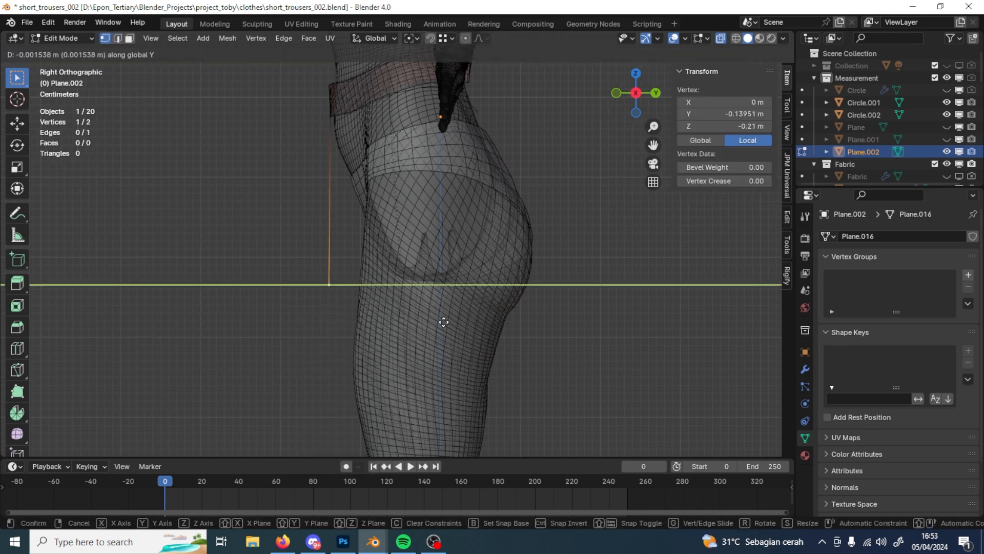
click(543, 337)
scroll(527, 319, up, 2)
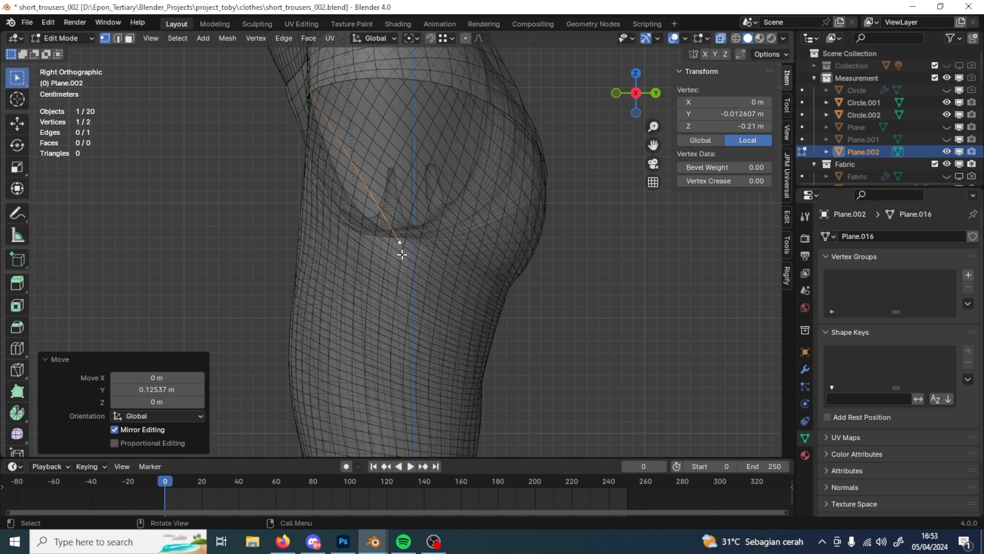
- Nudge the crotch vertex further back along Y in two small moves to about Y -0.009 m
key(g)
key(y)
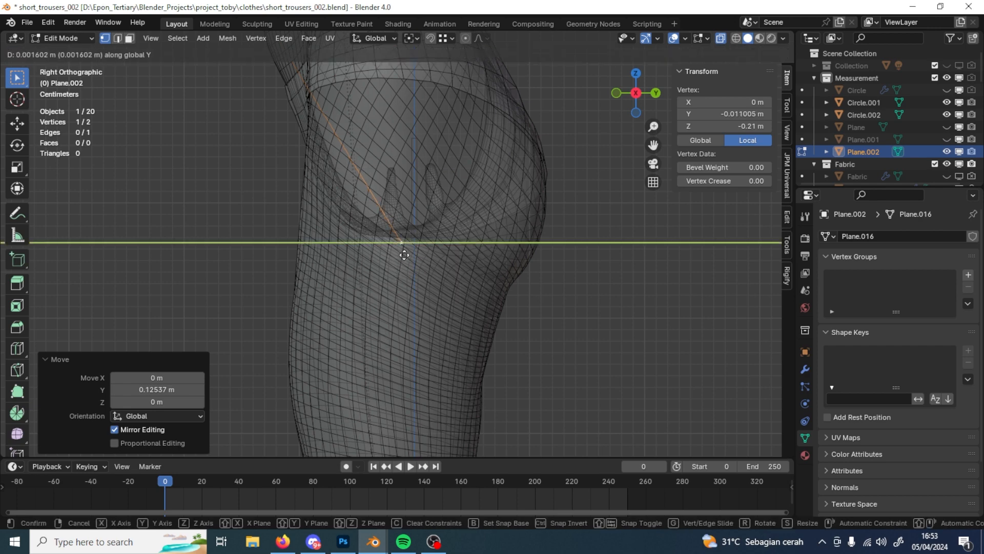
click(405, 255)
key(g)
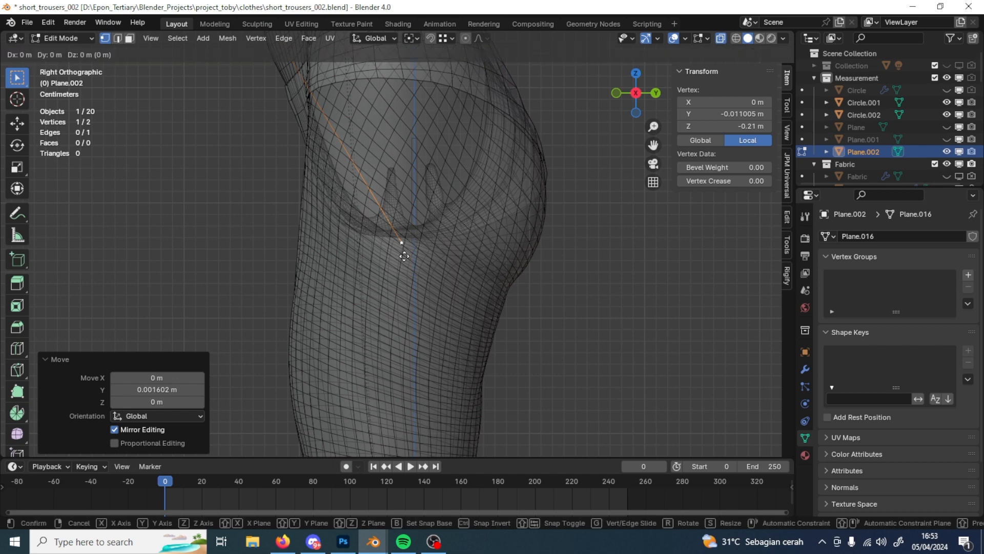
key(y)
click(407, 257)
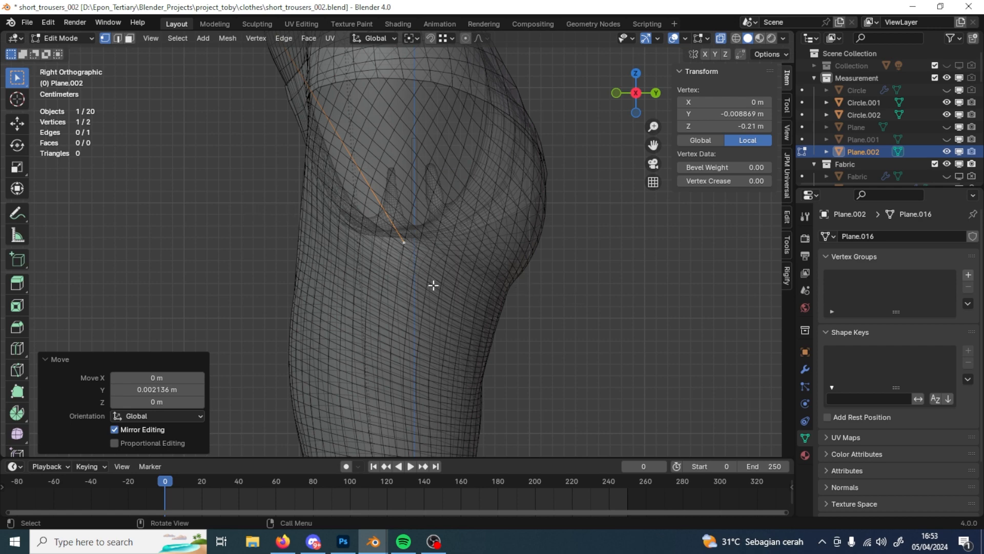
- Extrude the crotch vertex up to the waistband's lower back corner, ending at about Y 0.035 m and Z 0.043 m
scroll(508, 253, down, 5)
scroll(519, 299, up, 5)
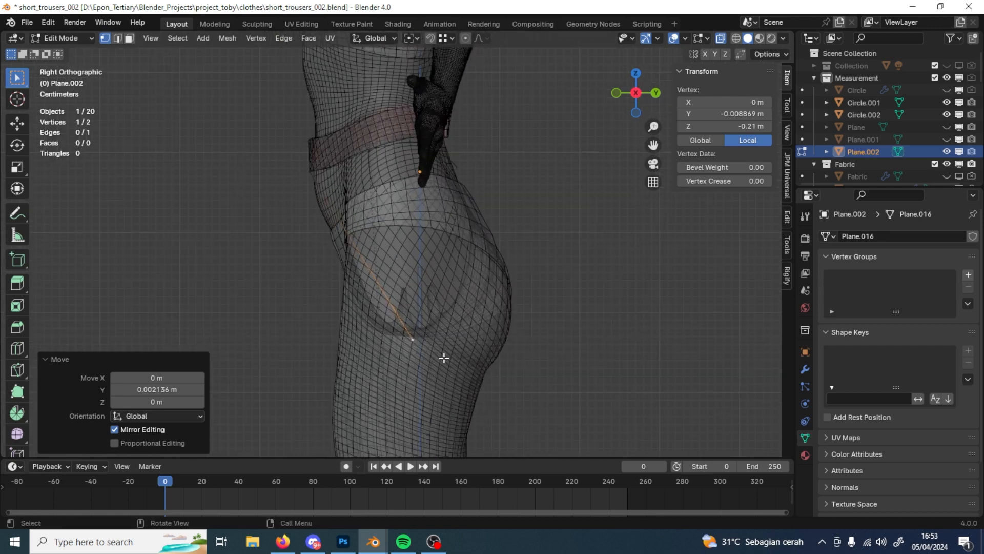
key(e)
click(461, 189)
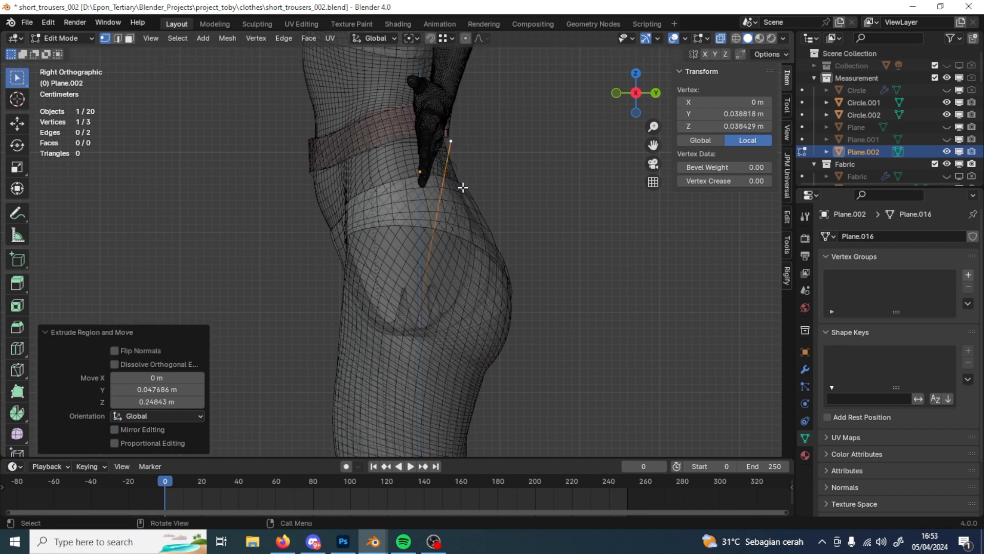
shift+middle_drag(461, 189, 415, 311)
scroll(414, 311, up, 6)
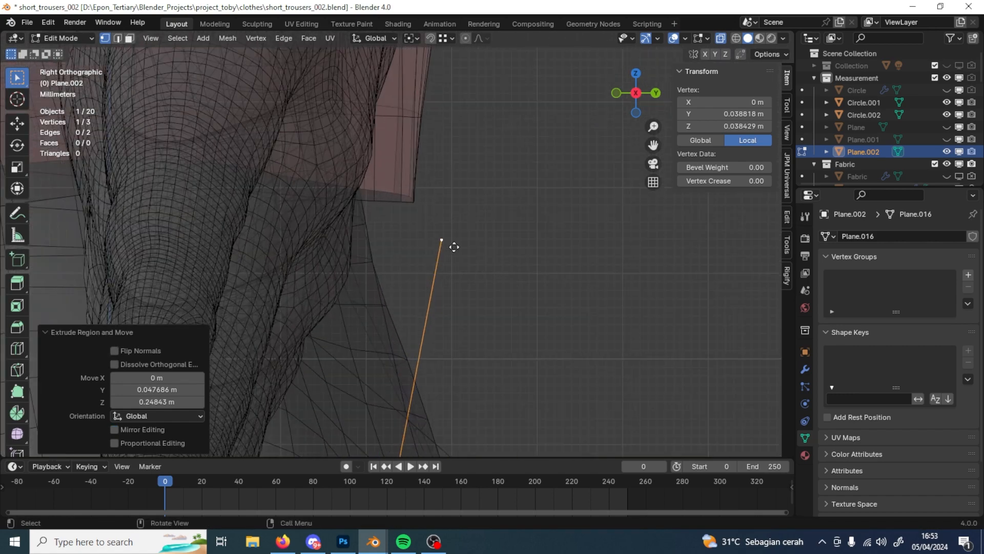
key(g)
click(422, 209)
scroll(424, 215, down, 4)
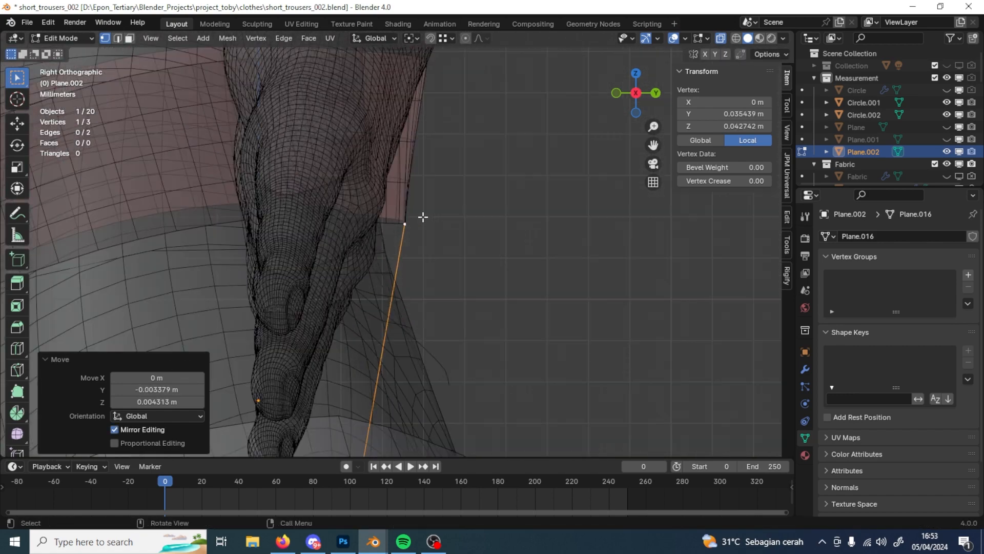
- Align the back vertex with the waistband's lower back corner, moving it about 0.0001 m along Y
scroll(415, 226, up, 3)
alt+middle_drag(416, 182, 320, 241)
alt+middle_drag(448, 53, 450, 267)
scroll(450, 267, up, 7)
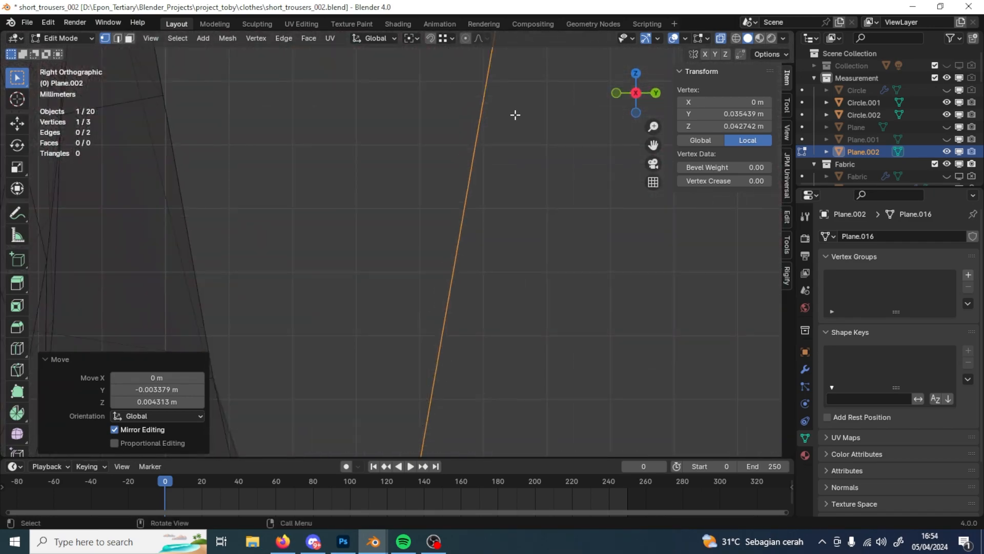
shift+middle_drag(514, 122, 457, 334)
key(g)
key(y)
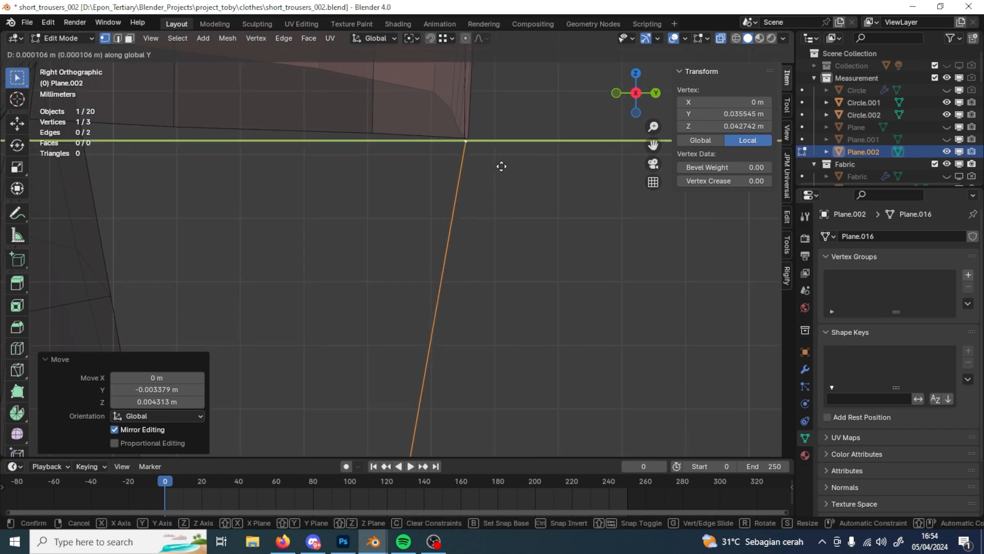
click(500, 167)
scroll(466, 312, down, 6)
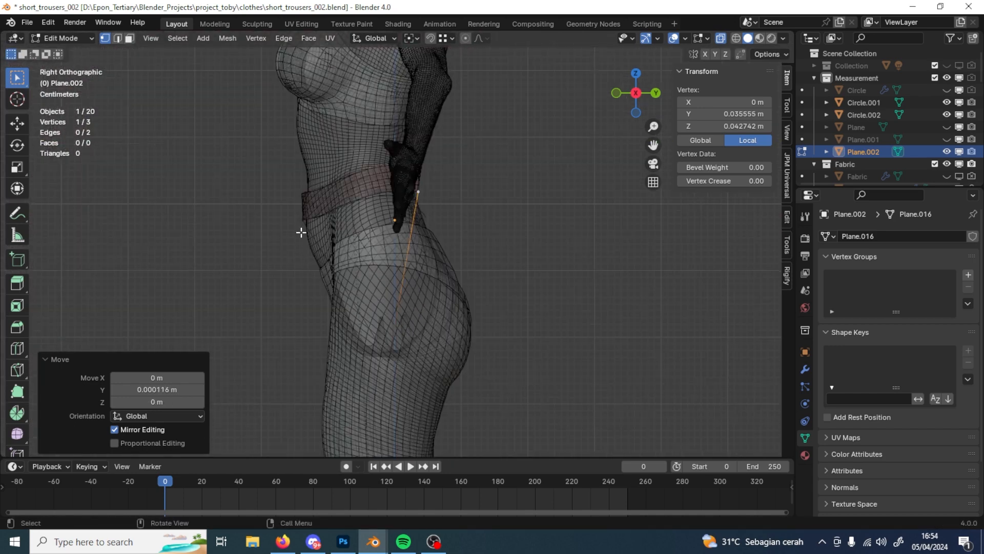
- Subdivide the front edge of the line between the waistband and the crotch
click(300, 232)
click(394, 321)
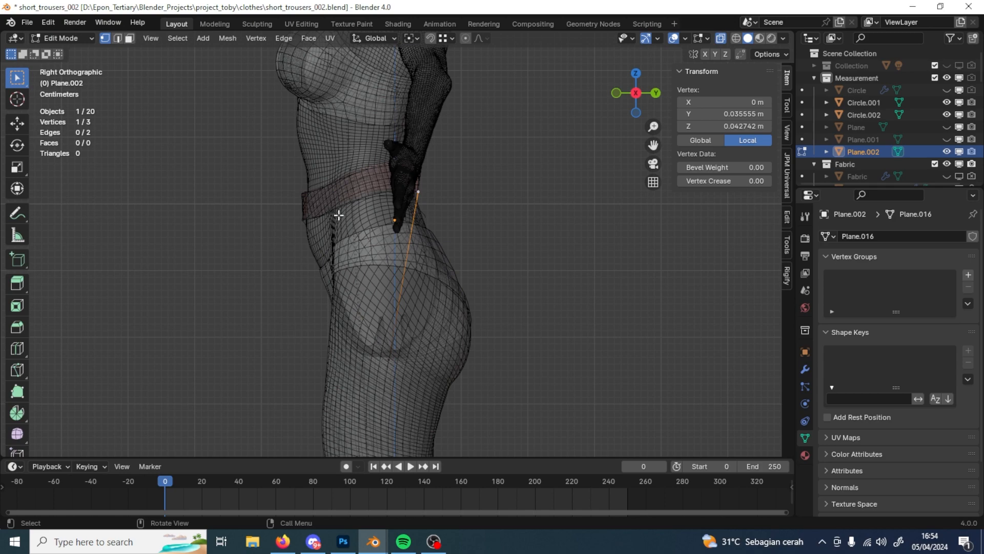
middle_drag(335, 274, 440, 271)
key(2)
click(356, 267)
right_click(367, 271)
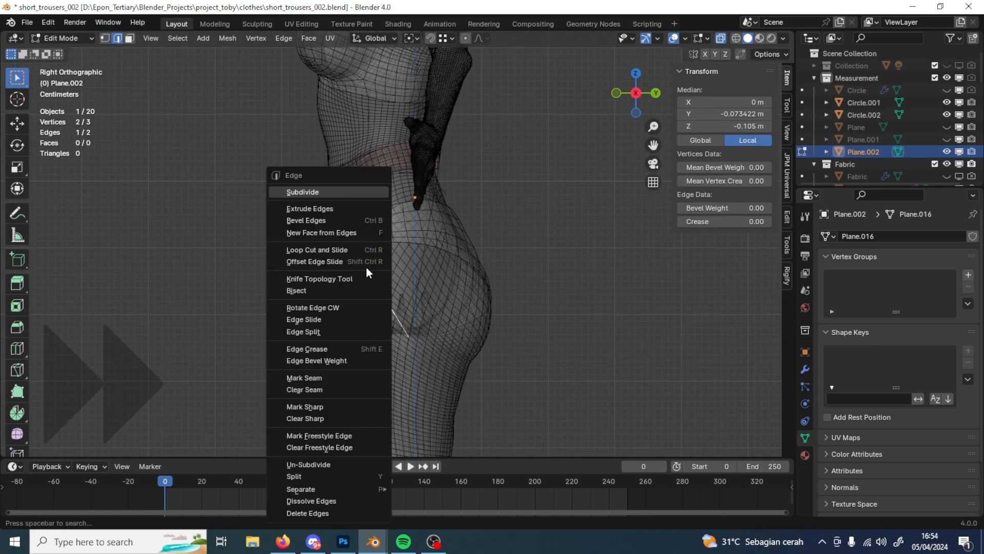
click(329, 192)
- Move the front edge's midpoint vertex out to the body's front surface, at about Y -0.097 m and Z -0.117 m
key(1)
click(365, 266)
scroll(358, 264, up, 4)
key(g)
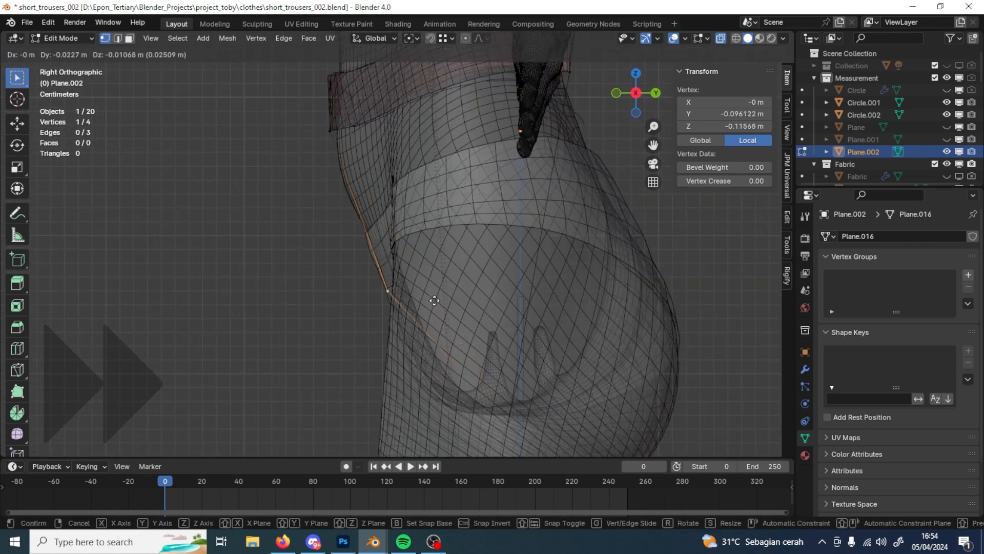
click(433, 302)
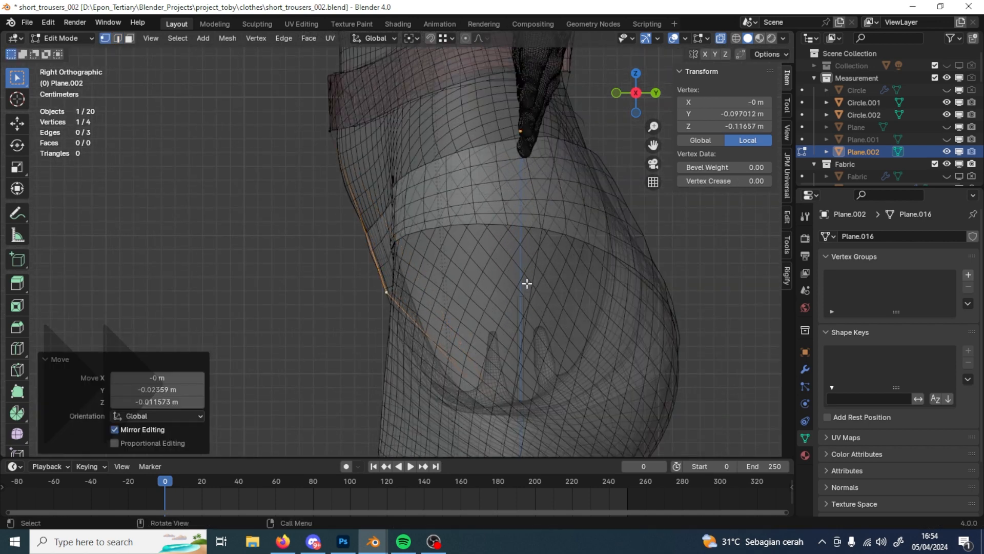
- Subdivide the back edge of the line between the crotch and the waistband
key(2)
click(534, 279)
right_click(534, 279)
click(509, 194)
- Move the back edge's midpoint vertex out to the body's back surface, at about Y 0.068 m and Z -0.043 m
key(1)
click(540, 249)
shift+middle_drag(594, 263, 468, 309)
key(g)
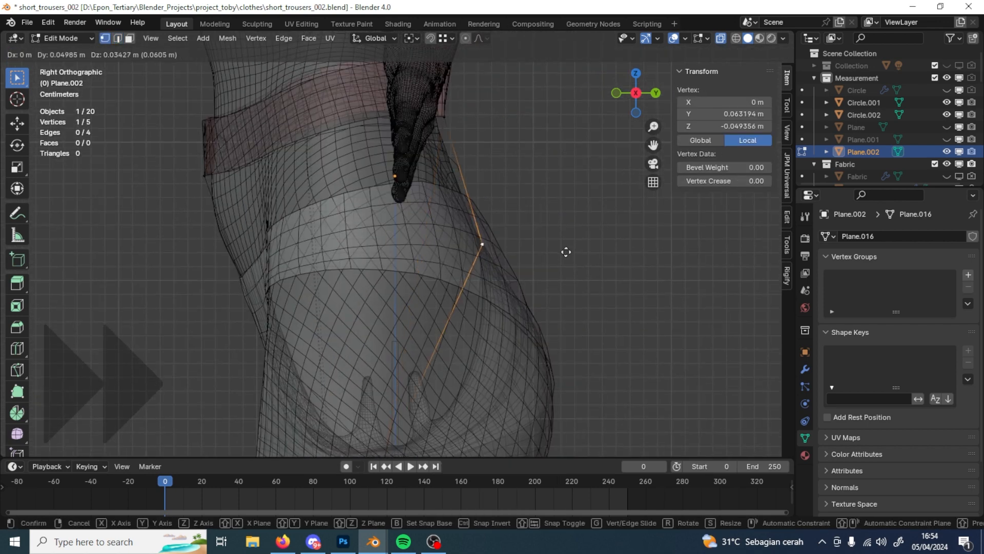
click(569, 245)
scroll(487, 276, down, 5)
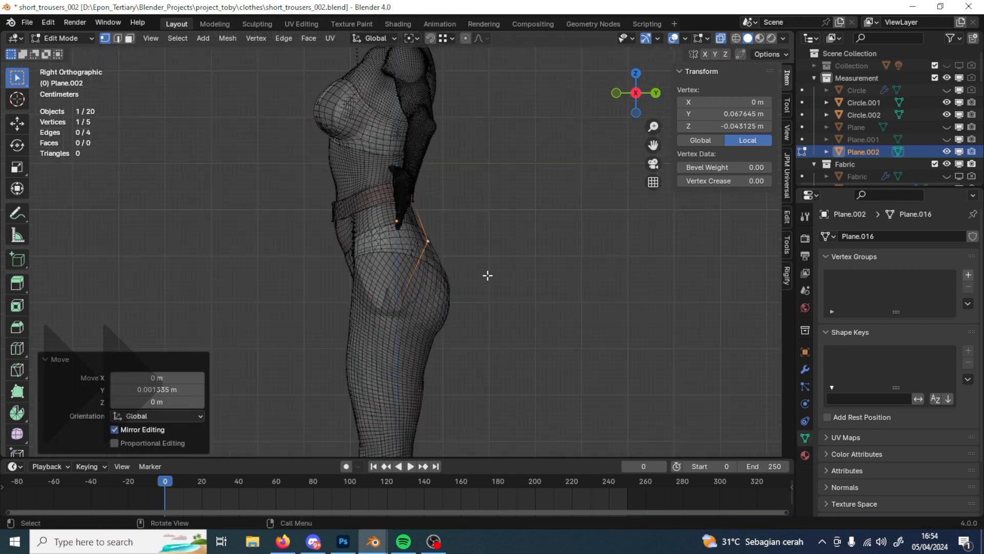
- Nudge the front vertex between waistband and crotch outward to about Y -0.101 m and Z -0.116 m
shift+middle_drag(464, 312, 468, 295)
scroll(461, 287, up, 3)
key(2)
click(310, 234)
key(1)
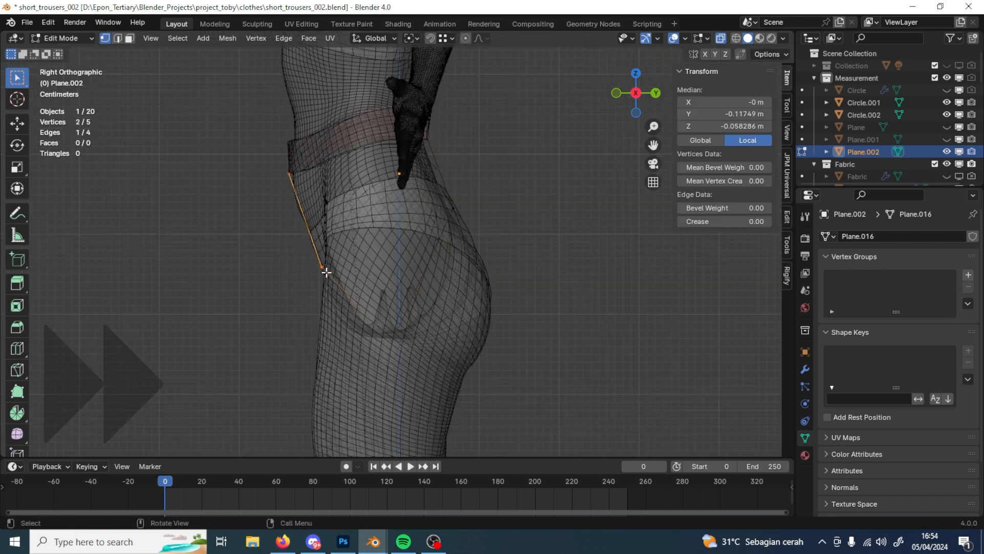
click(326, 272)
shift+middle_drag(373, 289, 429, 304)
scroll(429, 304, up, 1)
scroll(429, 305, up, 3)
key(g)
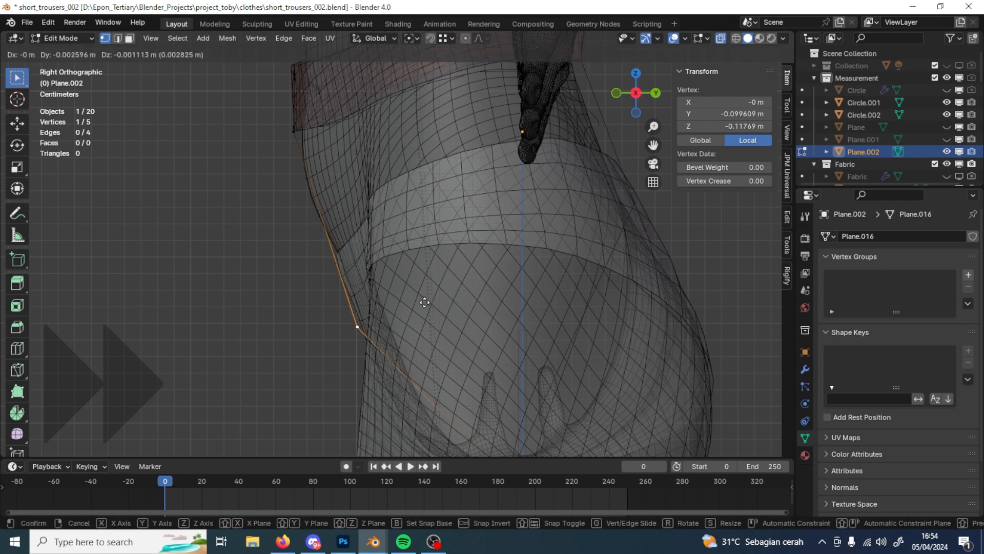
click(419, 300)
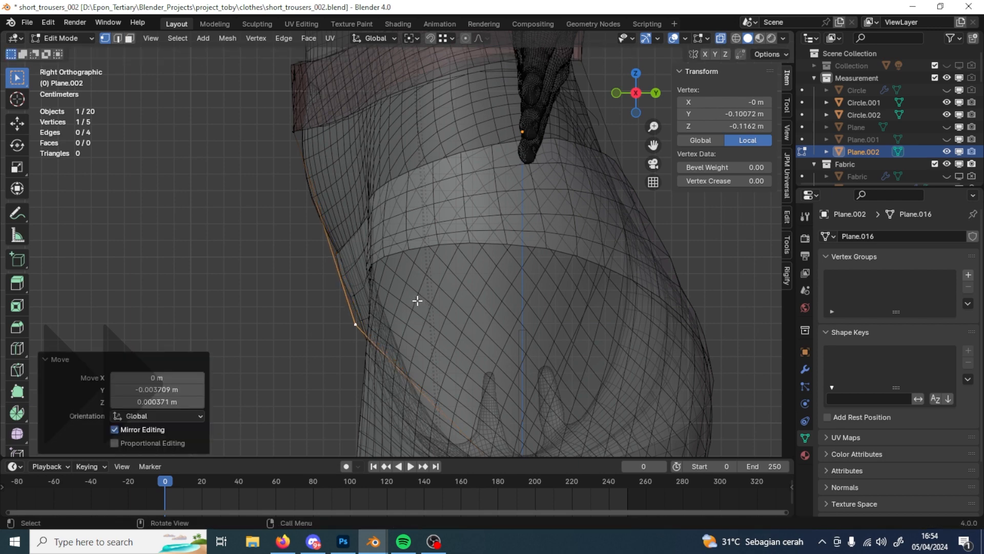
- Subdivide the upper front edge below the waistband and move its new vertex to about Y -0.131 m and Z -0.041 m
key(2)
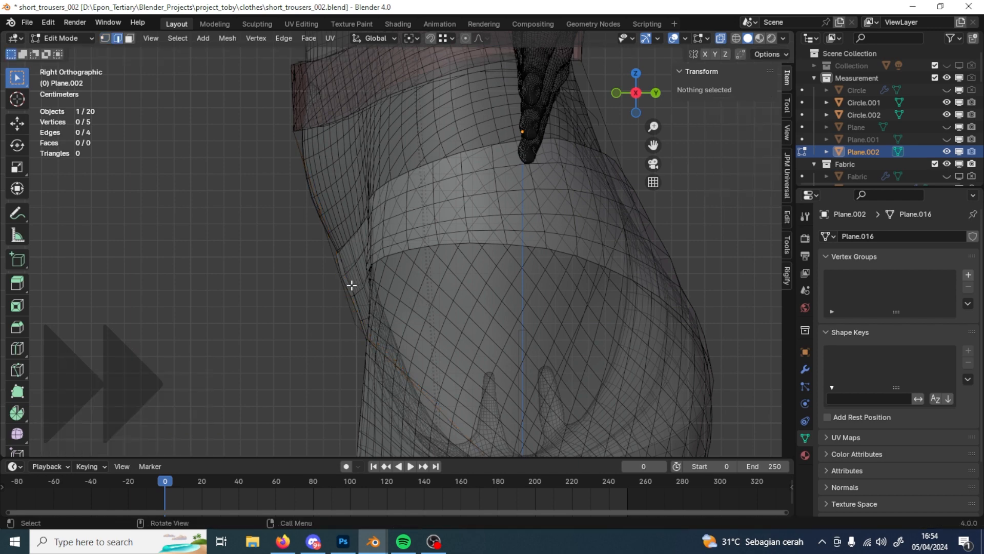
click(347, 285)
right_click(344, 287)
click(318, 190)
key(1)
click(347, 234)
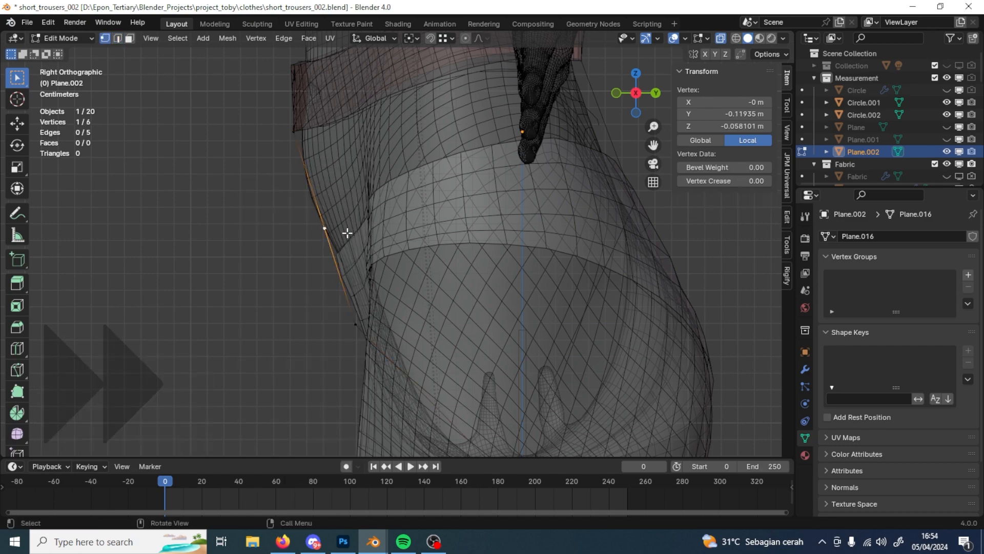
key(g)
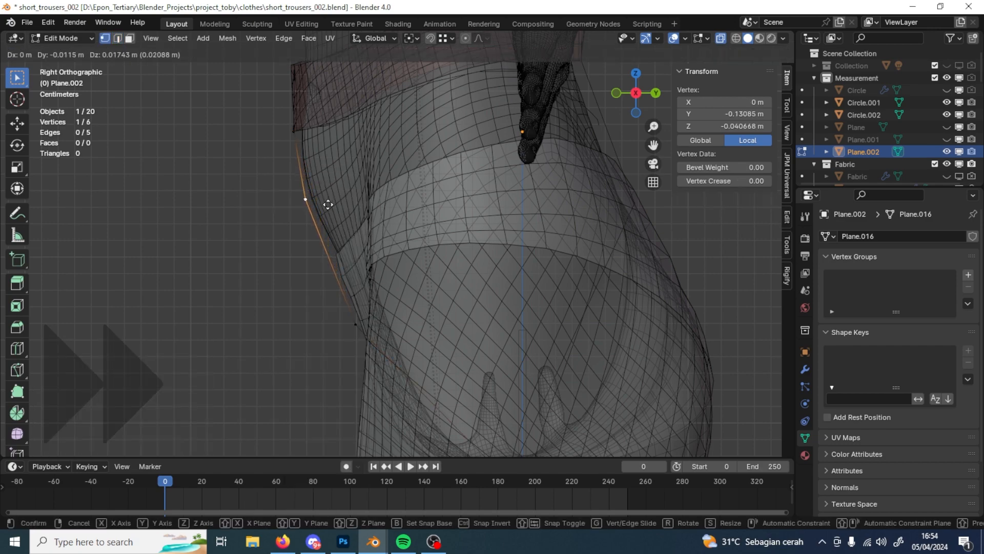
click(329, 205)
- Subdivide the lower front edge leading to the crotch and move its new vertex to about Y -0.078 m and Z -0.175 m
scroll(450, 345, down, 4)
key(2)
click(400, 303)
right_click(389, 329)
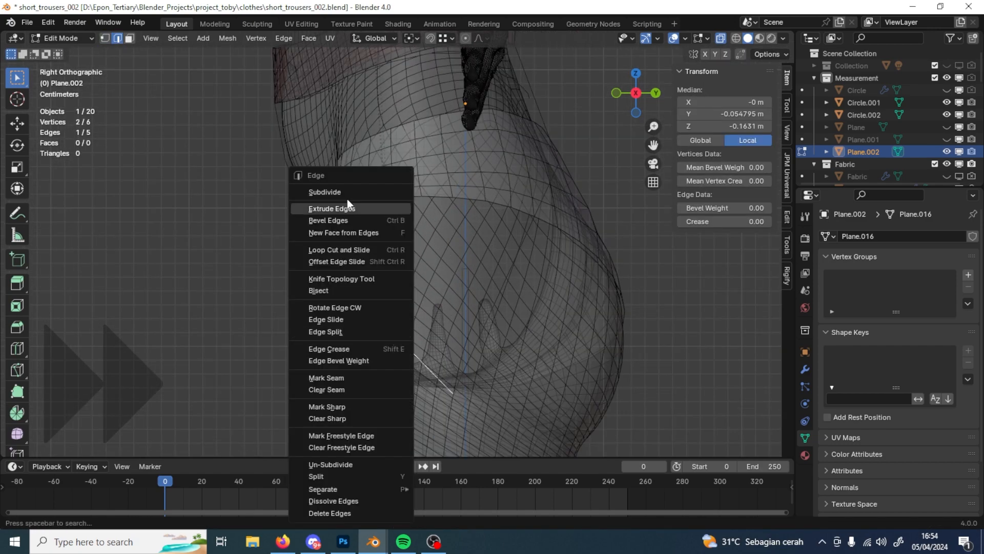
click(328, 191)
key(1)
click(396, 325)
key(g)
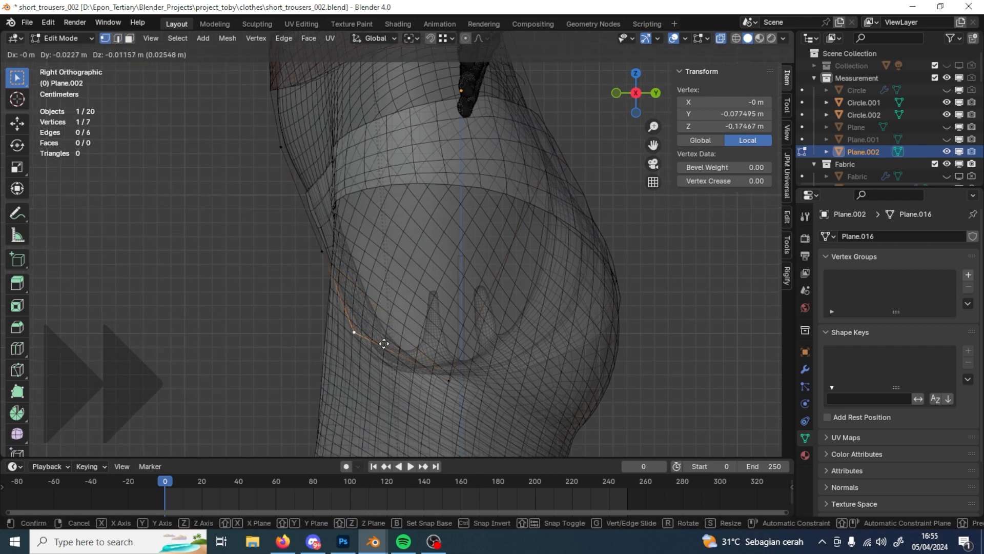
click(384, 343)
- Subdivide the edge just in front of the crotch vertex and move the new vertex down to about Y -0.049 m and Z -0.20 m
shift+middle_drag(398, 288, 433, 327)
shift+middle_drag(466, 367, 449, 321)
scroll(435, 345, up, 1)
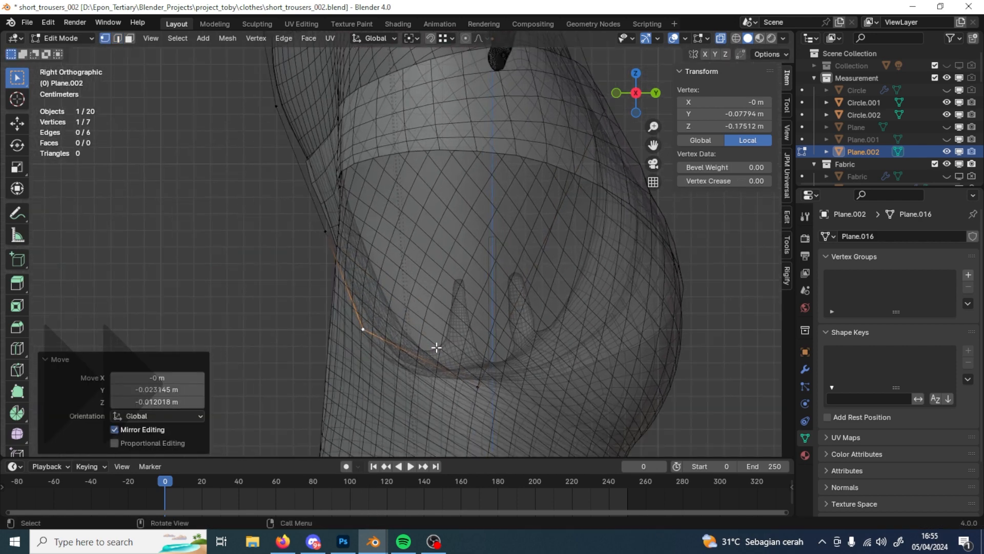
key(2)
click(425, 350)
right_click(425, 348)
click(361, 192)
key(1)
click(417, 368)
key(g)
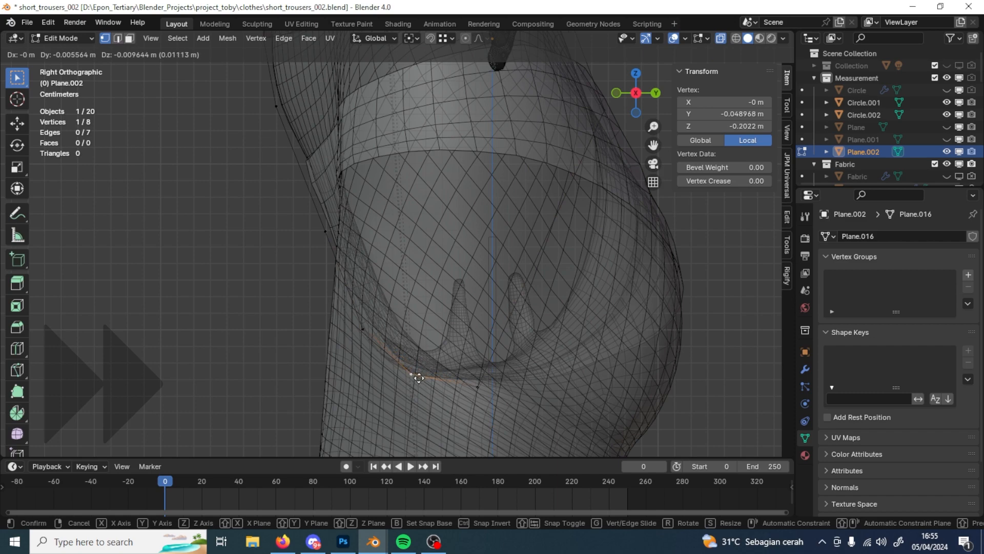
click(418, 381)
- Subdivide the edge between the two lowest front vertices and move the new vertex to about Y -0.066 m and Z -0.192 m
key(2)
click(391, 355)
right_click(390, 354)
click(333, 192)
key(1)
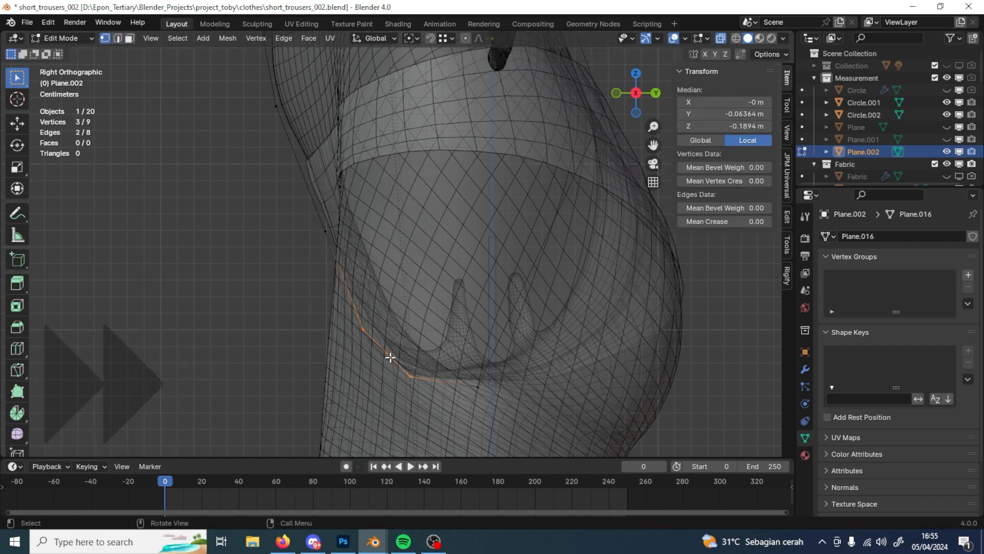
click(394, 357)
key(g)
click(394, 362)
- Subdivide the long back edge rising from the crotch vertex and move its midpoint out towards the buttocks
shift+middle_drag(435, 384, 440, 336)
scroll(433, 336, up, 3)
scroll(344, 298, down, 3)
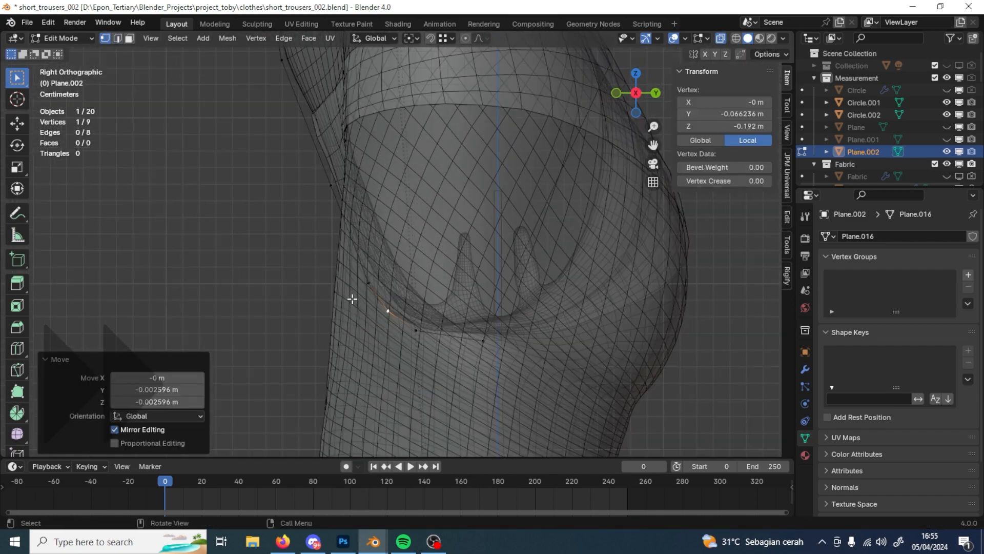
shift+middle_drag(375, 311, 418, 392)
shift+middle_drag(510, 421, 446, 371)
click(447, 371)
shift+middle_drag(510, 389, 458, 389)
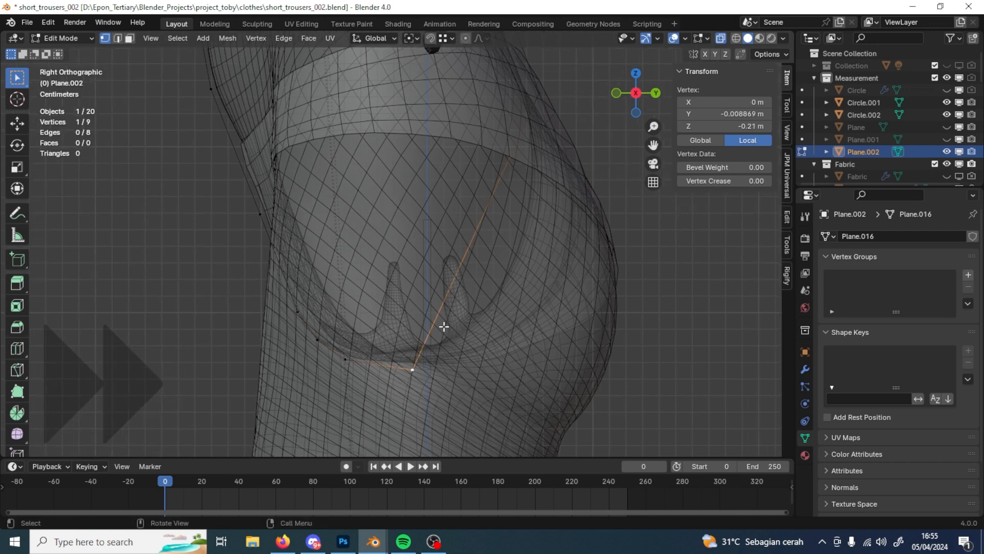
key(2)
click(444, 327)
right_click(444, 326)
click(390, 192)
key(1)
click(469, 233)
key(g)
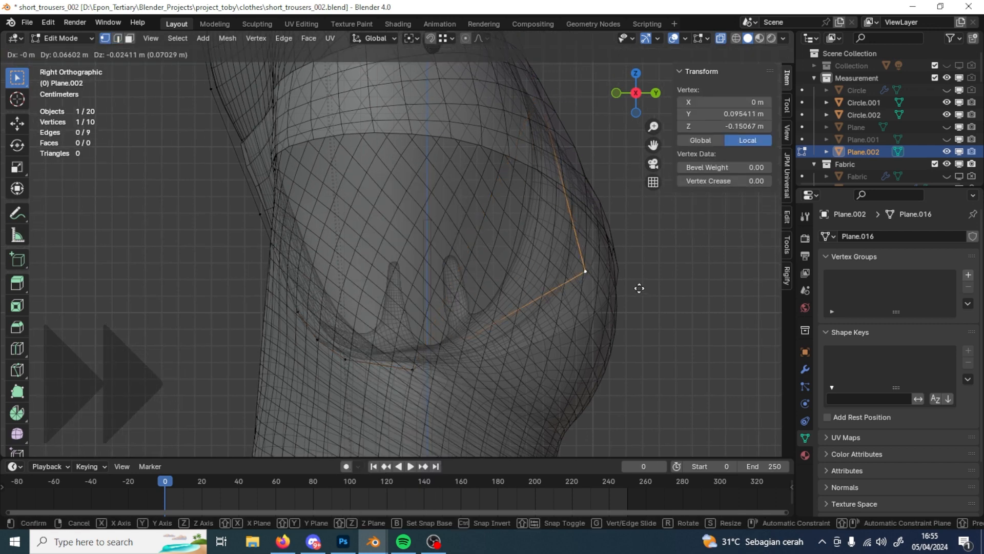
click(629, 275)
- Subdivide the edge between the crotch and the buttock vertex, and move the new vertex down and back to round the curve
key(2)
click(504, 314)
right_click(503, 313)
click(442, 192)
key(1)
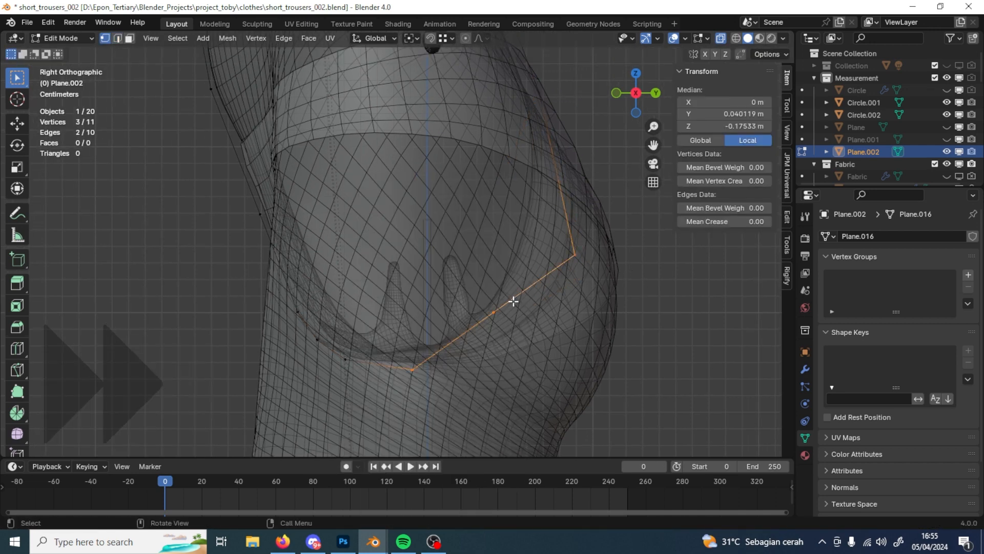
click(500, 323)
key(g)
click(526, 348)
- Subdivide the upper back edge above the buttock vertex and move its midpoint to about Y 0.087 m and Z -0.090 m
shift+middle_drag(525, 347, 505, 394)
key(2)
click(545, 242)
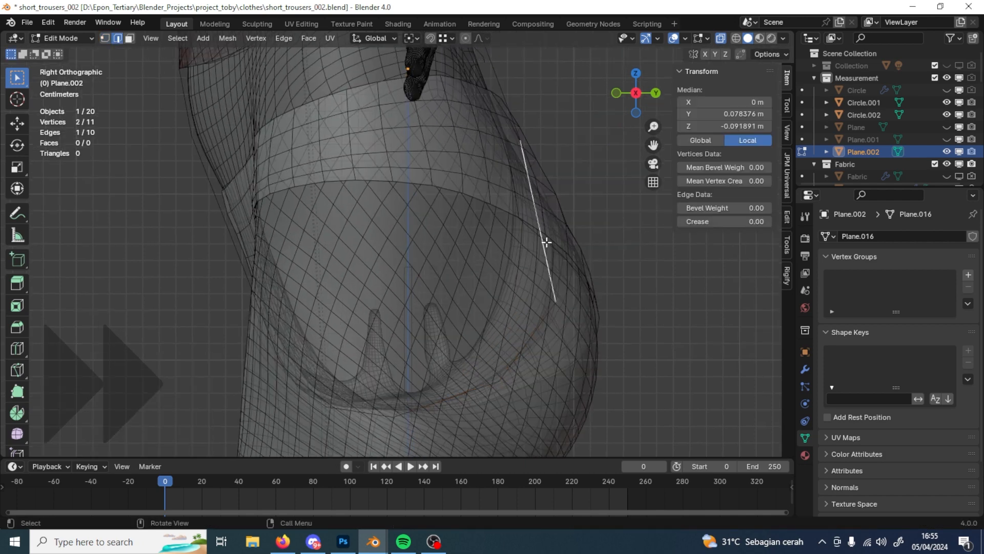
right_click(545, 242)
click(481, 190)
key(1)
click(544, 221)
key(g)
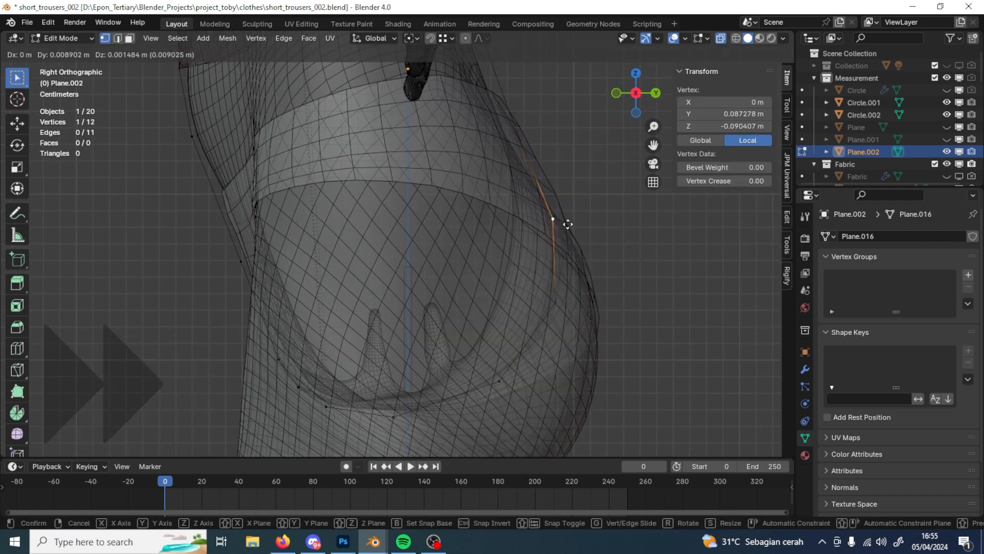
click(567, 224)
- Subdivide the edge just below the rearmost buttock vertex and move the new vertex outward and down to round the curve
click(555, 336)
key(2)
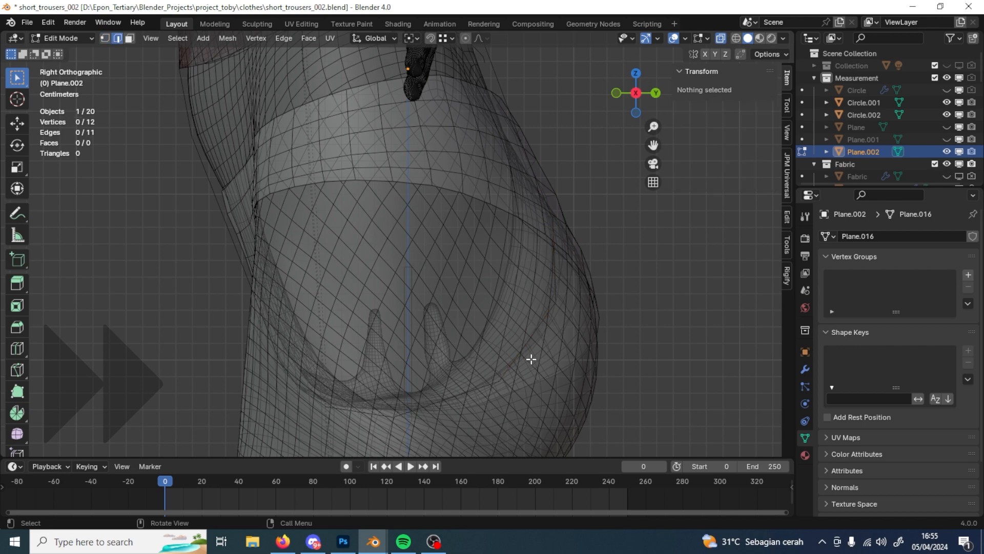
key(ctrl+z)
key(2)
click(532, 343)
right_click(532, 342)
click(492, 190)
key(1)
click(536, 348)
key(g)
click(550, 358)
- Subdivide the edge just above the buttock vertex and shift the new vertex slightly outward
key(2)
click(561, 262)
right_click(561, 260)
click(531, 194)
click(565, 256)
click(558, 215)
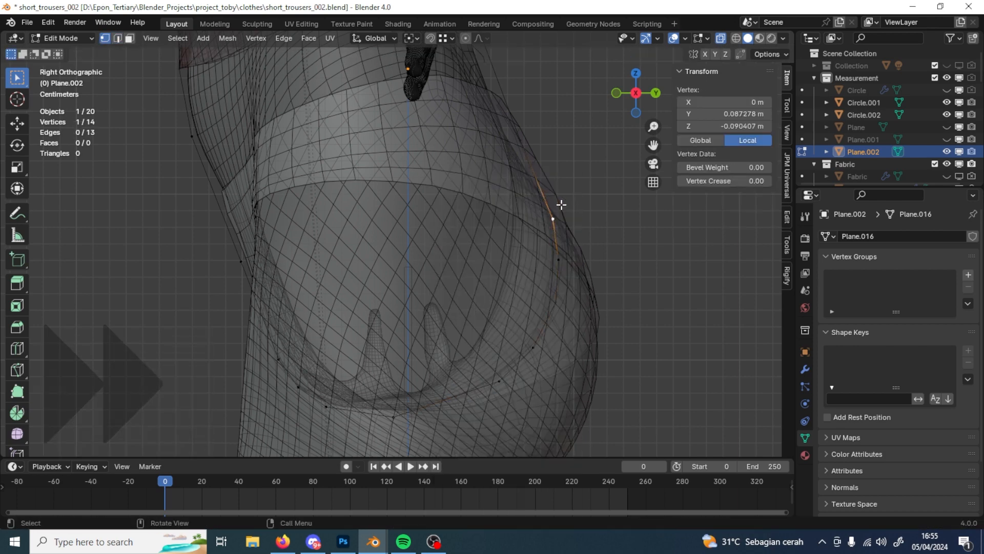
- Subdivide the edge just behind the crotch vertex and move the new vertex slightly down to smooth the curve
middle_drag(568, 229, 608, 186)
key(2)
click(499, 325)
right_click(499, 325)
click(435, 192)
key(1)
click(488, 343)
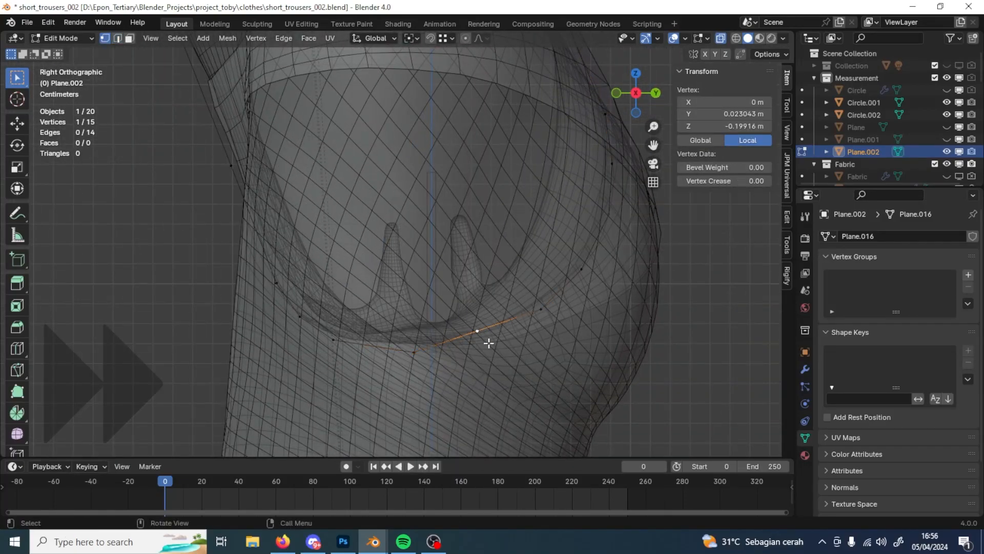
key(g)
click(492, 355)
- Select the entire crotch curve, examine its fit on the body from both sides and the front, and leave Edit Mode
middle_drag(492, 354, 572, 388)
key(a)
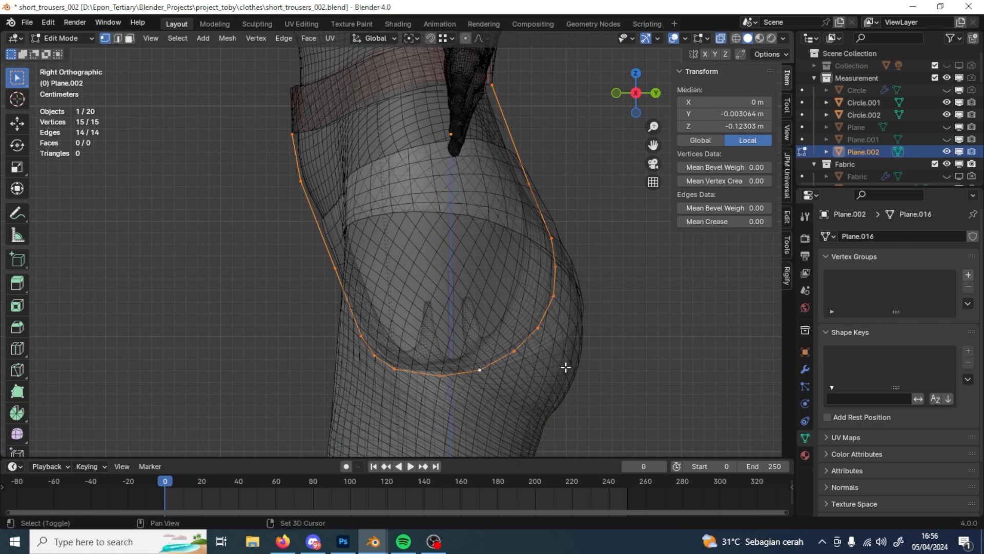
scroll(566, 367, down, 5)
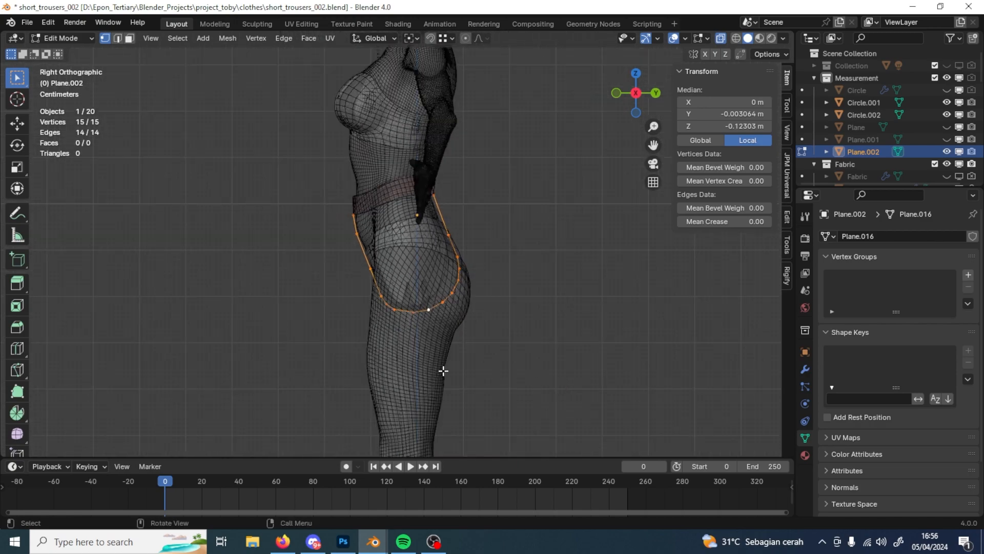
mouse_move(443, 371)
middle_down()
mouse_move(571, 369)
mouse_move(437, 378)
mouse_move(586, 378)
mouse_move(382, 389)
mouse_move(443, 378)
middle_up()
middle_drag(443, 378, 529, 208)
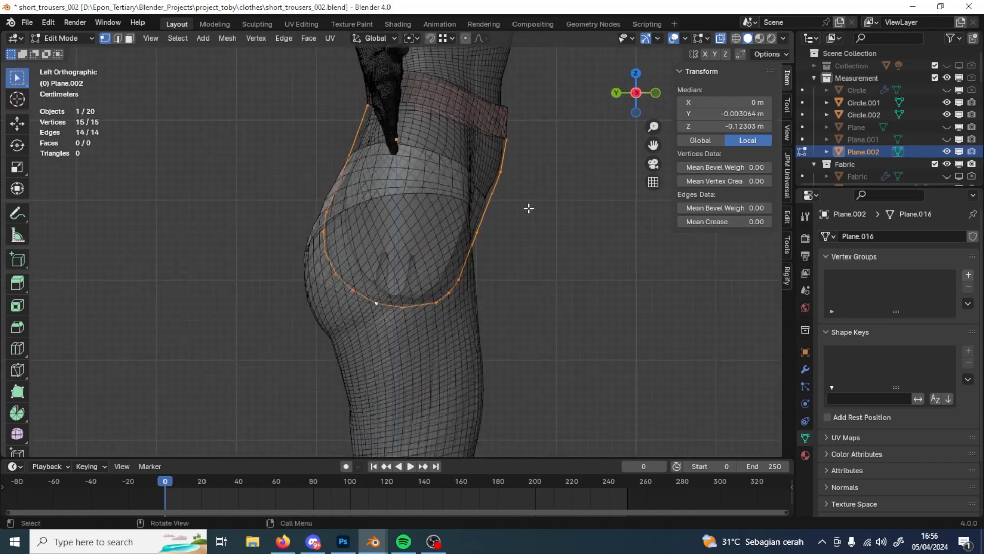
middle_drag(525, 287, 419, 358)
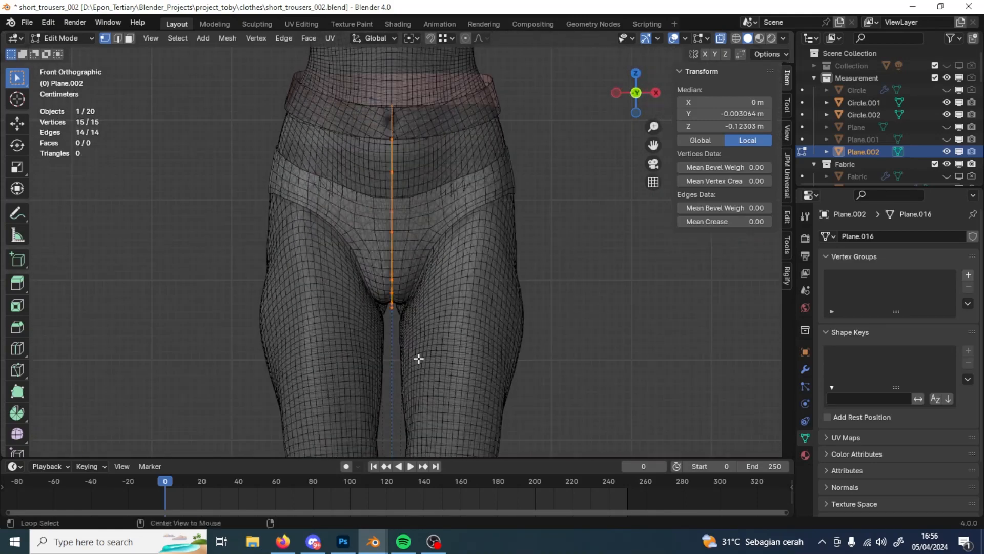
key(Tab)
scroll(502, 333, down, 6)
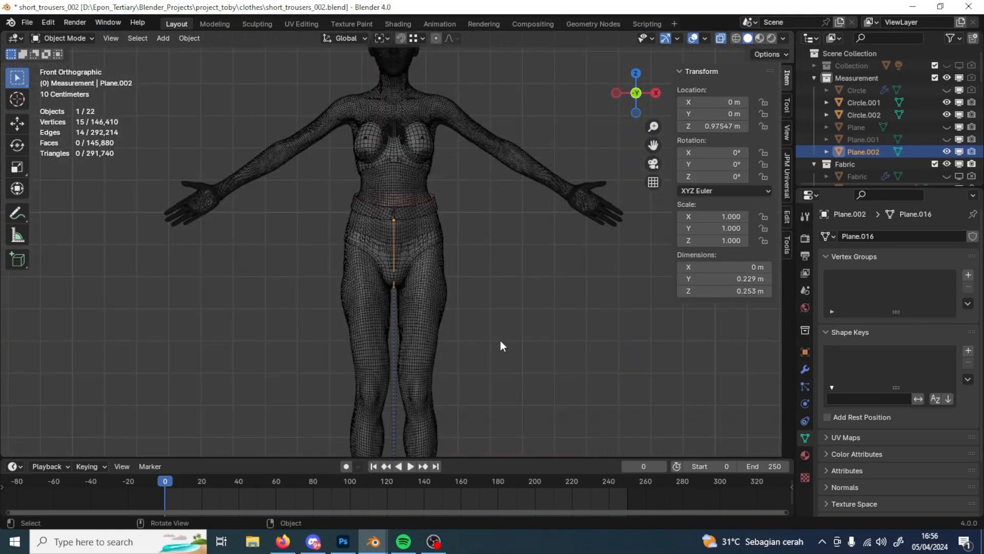
middle_drag(502, 345, 411, 352)
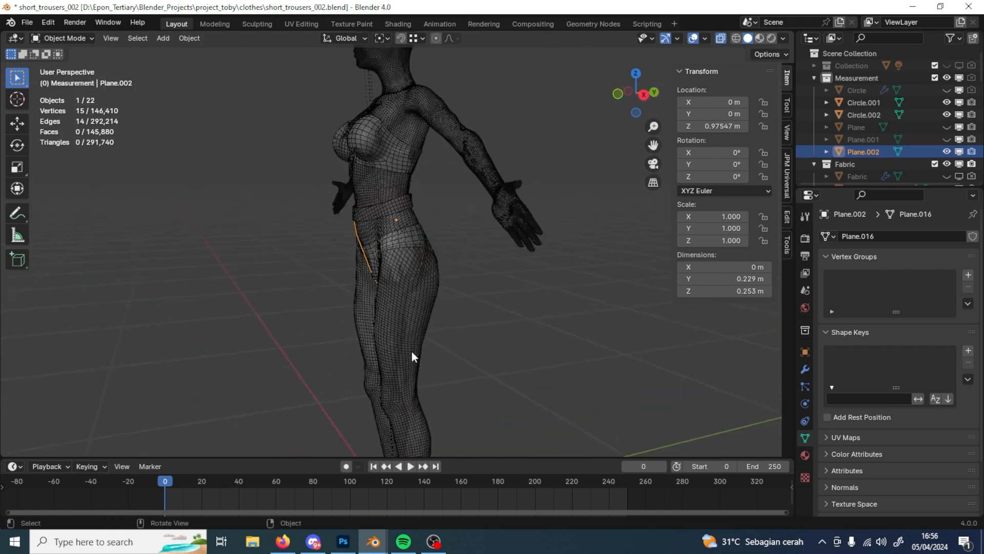
- Make the Measurement collection active, show the hidden Circle object and duplicate it in place
click(866, 77)
middle_drag(356, 241, 456, 267)
scroll(495, 359, up, 5)
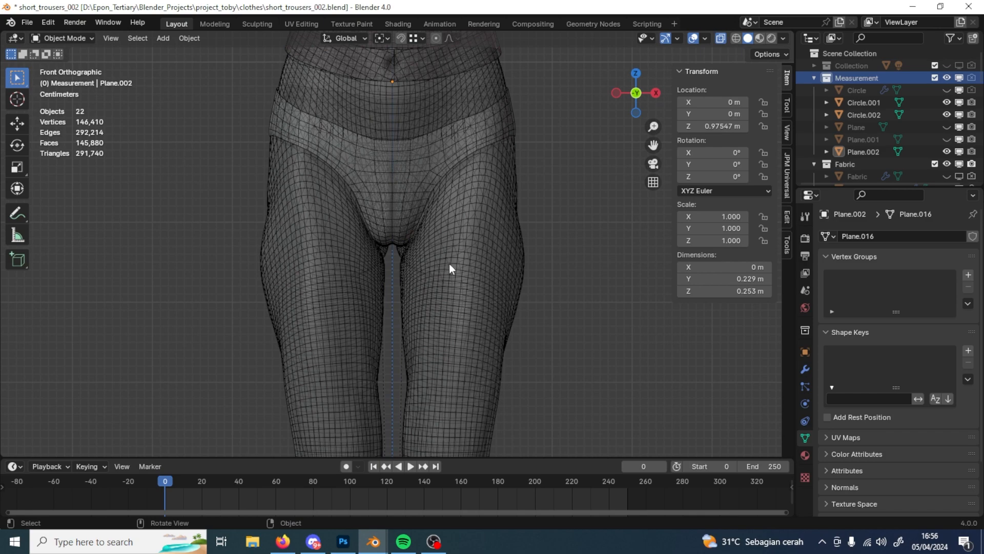
click(946, 90)
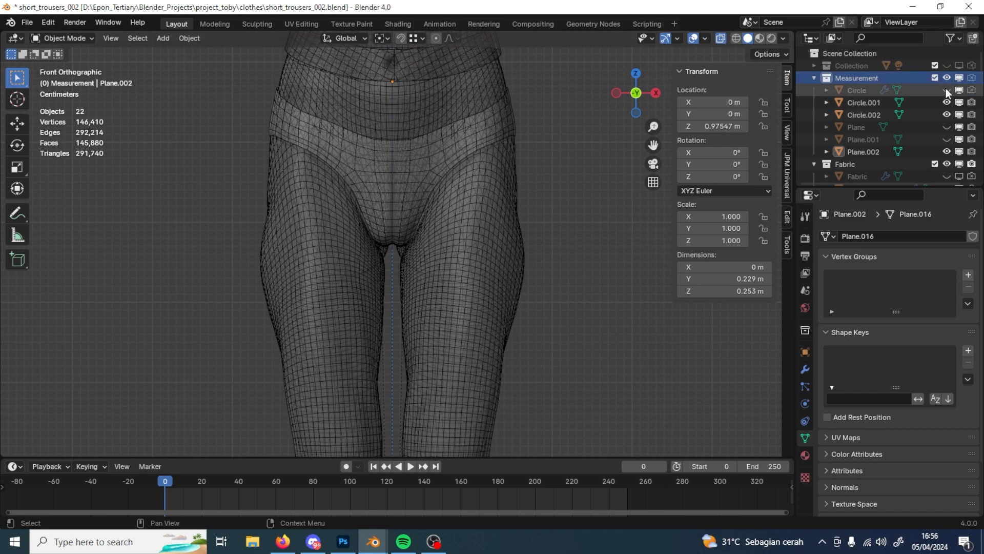
click(857, 91)
key(Home)
key(shift+d)
key(Escape)
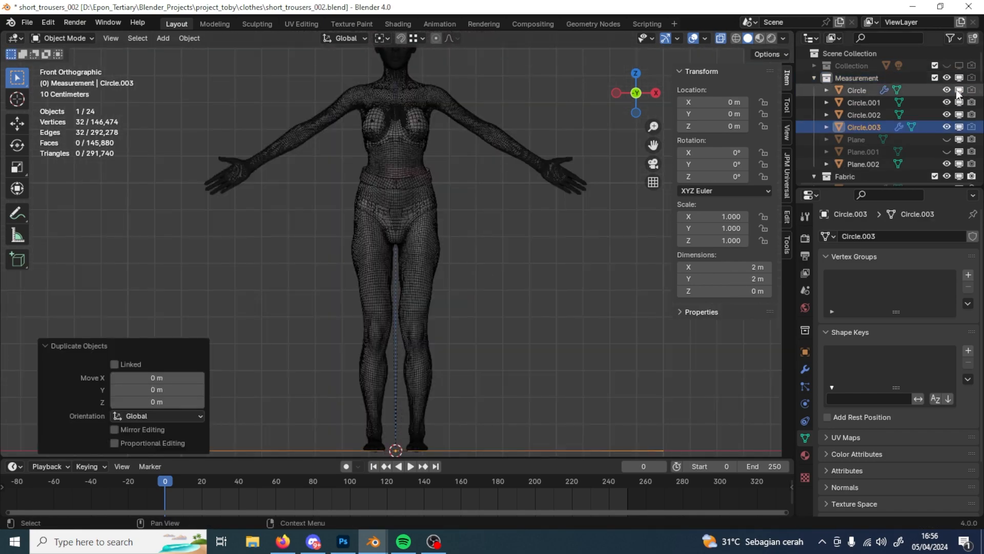
- Hide the original Circle and move the duplicate up along Z to about 0.743 m, just below the crotch
scroll(541, 367, down, 3)
key(g)
key(z)
click(564, 297)
- Try to pick the crotch vertex of the front-to-back curve and inspect it from an angle
scroll(565, 301, up, 8)
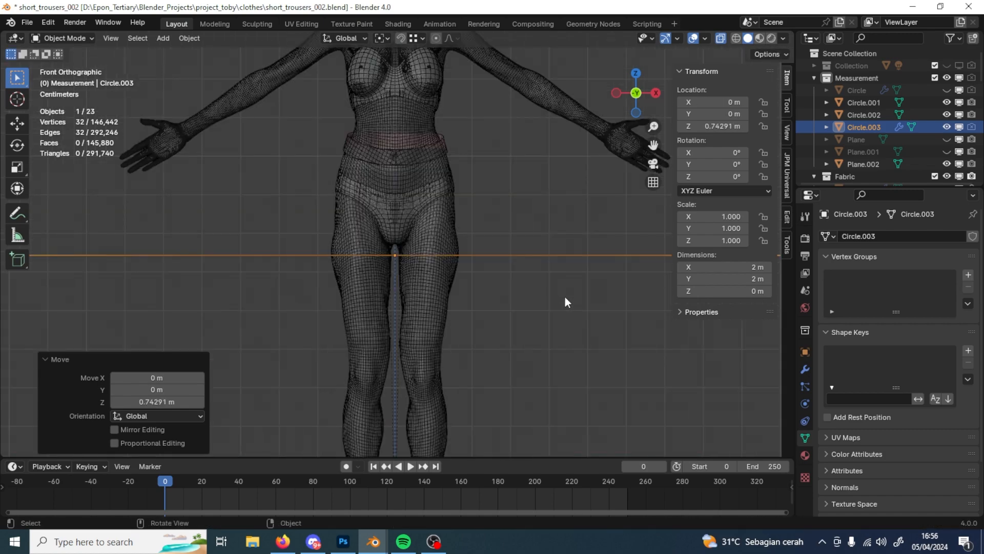
scroll(508, 321, down, 3)
click(387, 251)
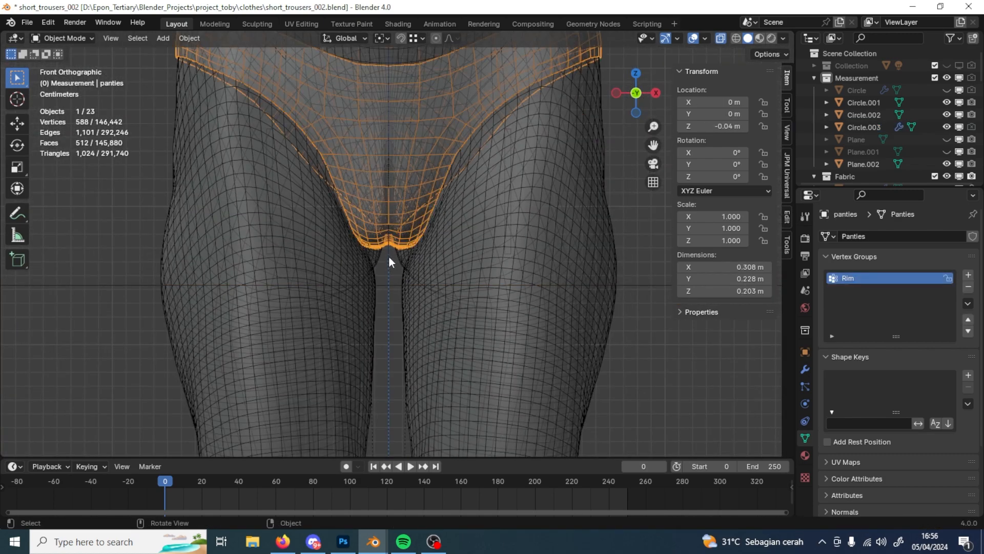
click(388, 254)
key(Tab)
click(390, 251)
key(Tab)
middle_drag(513, 303, 386, 318)
scroll(437, 285, up, 4)
scroll(385, 317, down, 1)
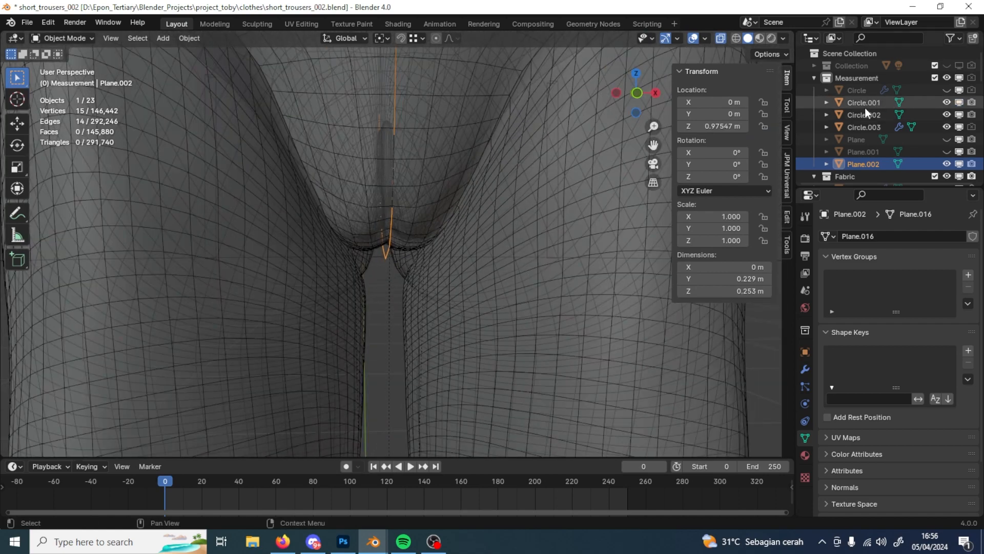
- Show the hidden vertical line Plane.001 and snap the 3D cursor to its vertex at the crotch
click(947, 151)
click(863, 152)
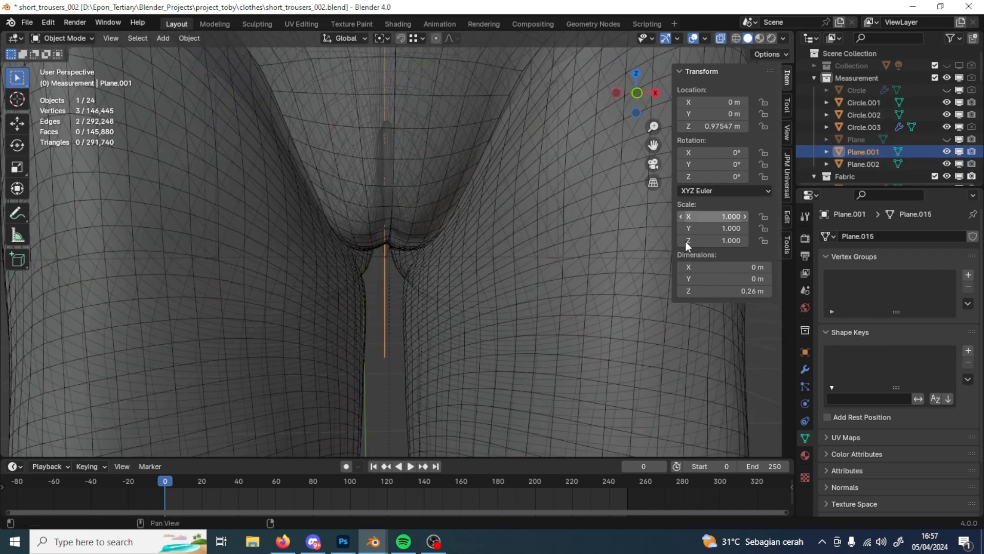
key(Tab)
middle_drag(405, 293, 517, 290)
click(389, 262)
scroll(402, 290, down, 3)
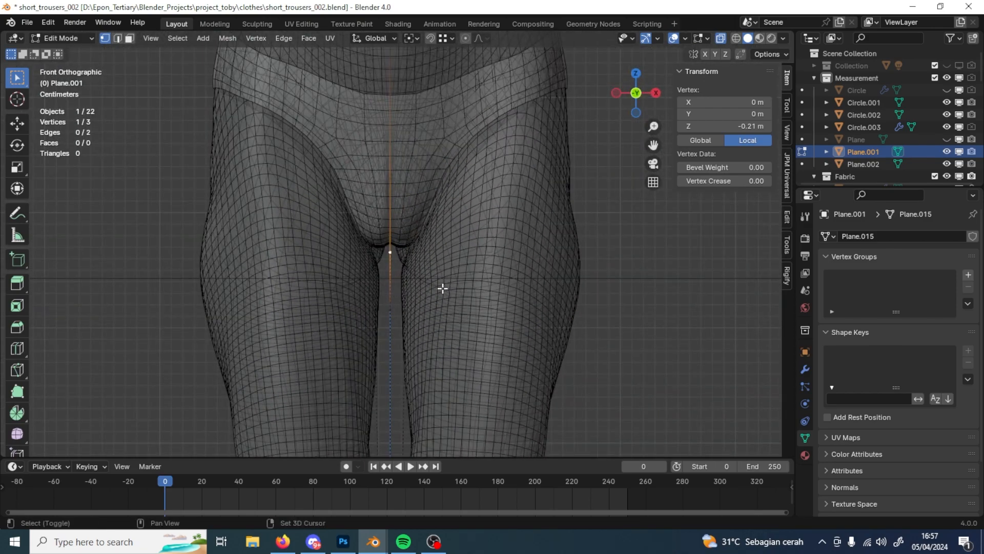
key(Tab)
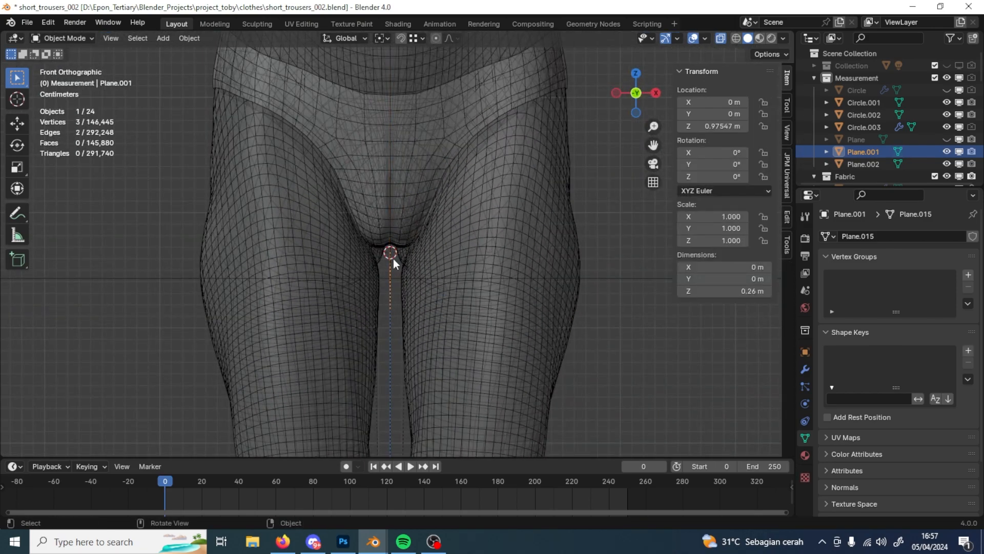
- Snap the new Circle.003 to the 3D cursor at crotch height
click(614, 278)
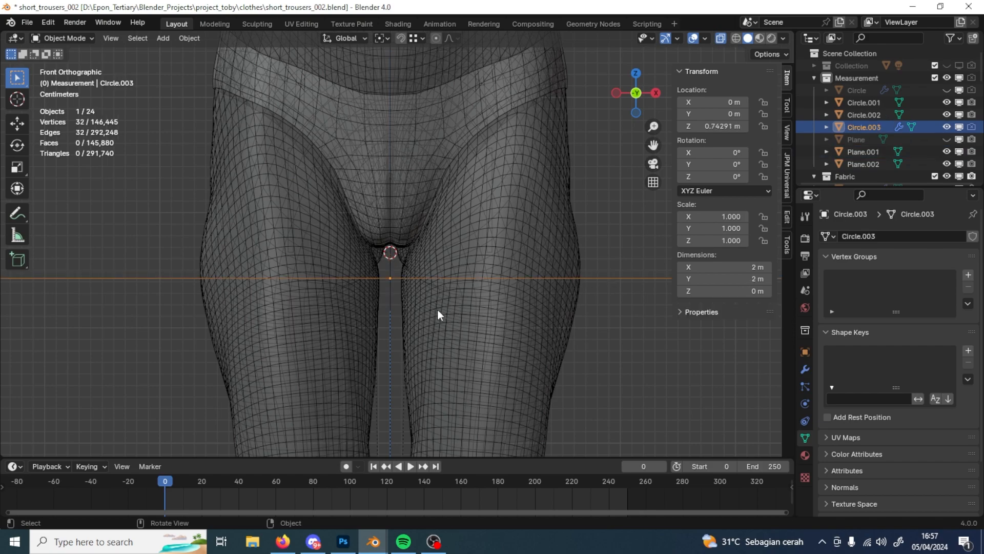
key(shift+s)
click(422, 238)
scroll(547, 286, down, 5)
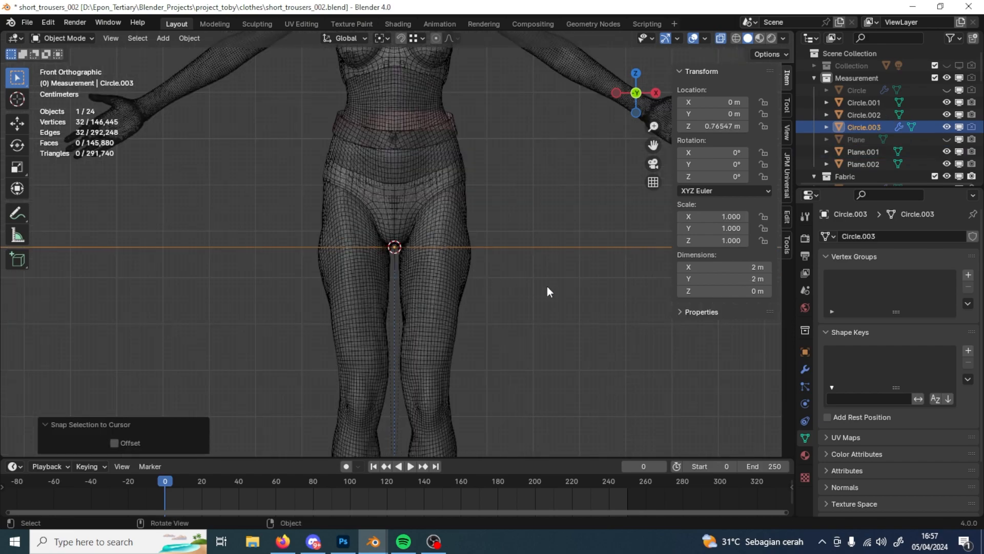
- Examine how the snapped circle sits relative to the crotch, close up and across the whole body
scroll(547, 286, up, 9)
scroll(546, 286, down, 7)
middle_drag(534, 297, 638, 313)
key(KP_1)
scroll(555, 313, down, 6)
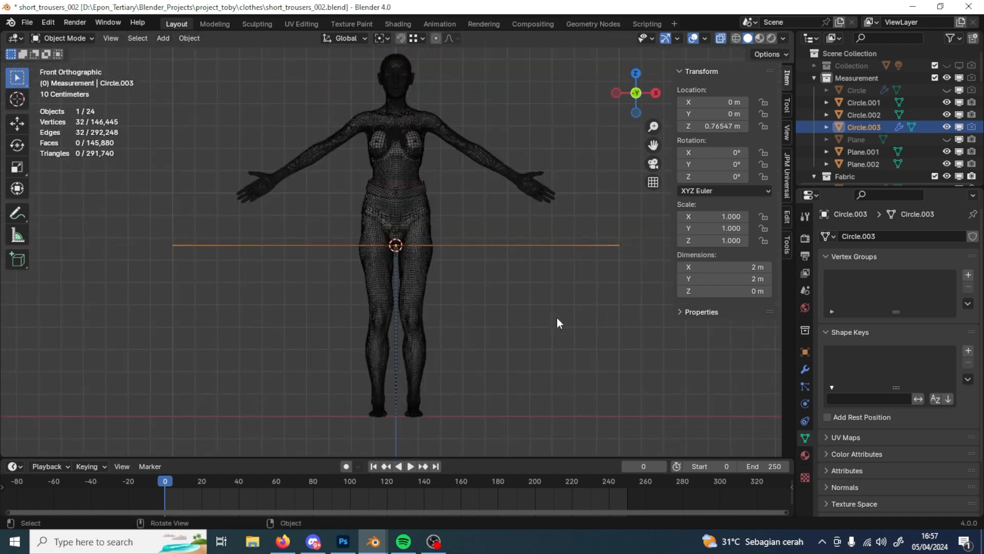
scroll(557, 318, up, 8)
scroll(387, 273, up, 2)
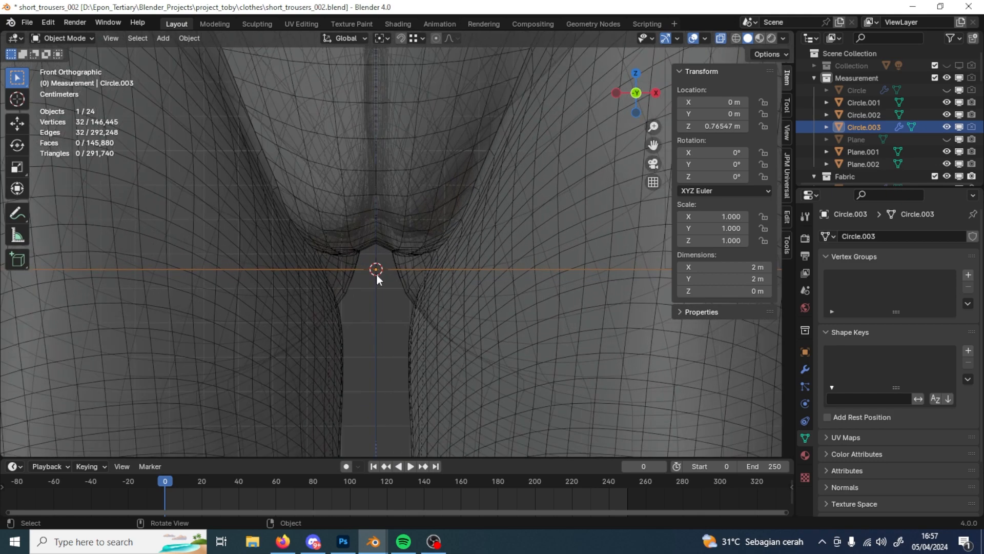
shift+middle_drag(383, 276, 298, 282)
scroll(247, 308, down, 3)
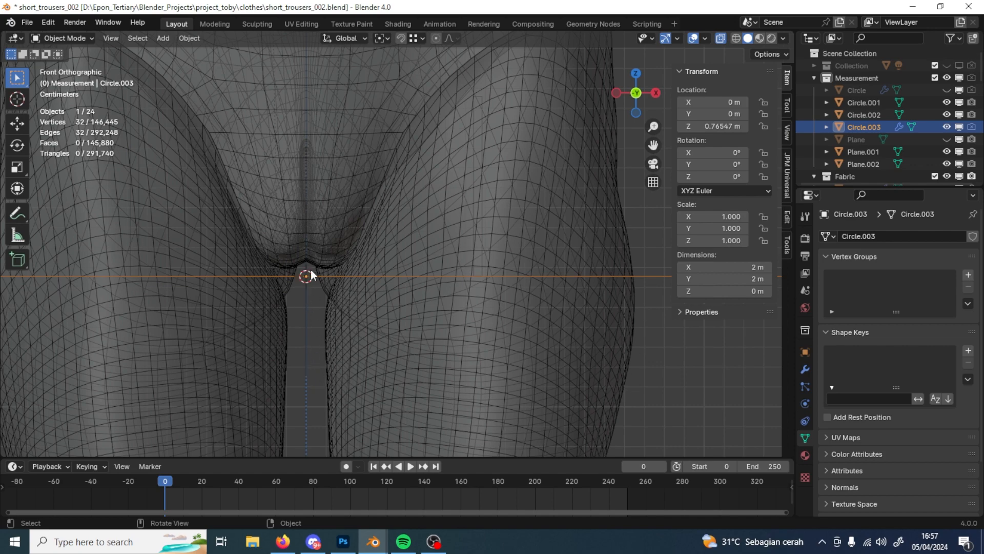
scroll(418, 323, down, 5)
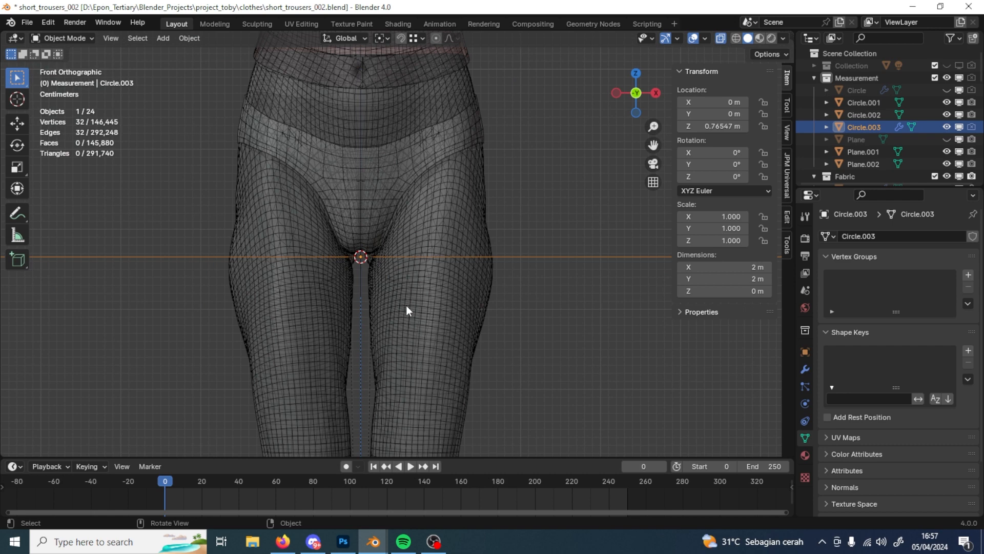
- Move the circle along X by about 0.09 m so it is centred on one thigh
key(g)
key(x)
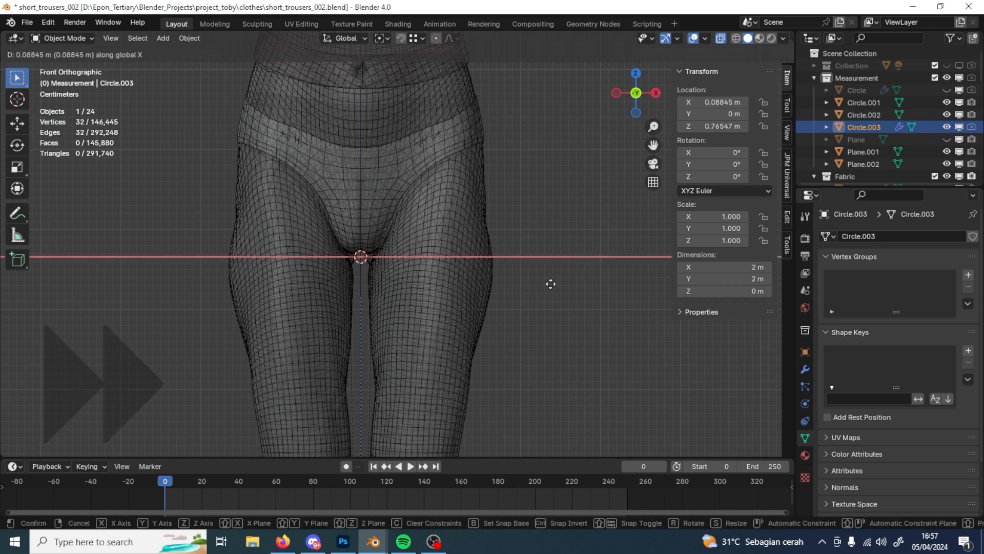
click(551, 291)
scroll(505, 309, down, 5)
- Scale all of the circle's vertices down uniformly to a factor of 0.1 in Edit Mode
key(Tab)
middle_drag(570, 293, 584, 390)
key(s)
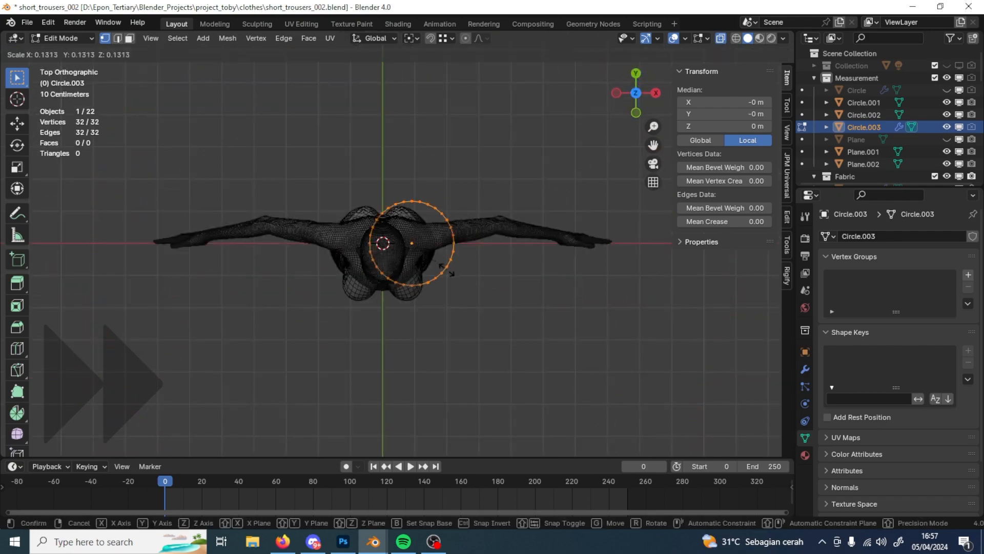
click(442, 265)
drag(178, 379, 178, 402)
text(0.1)
key(Return)
- Scale the circle separately along X and Y to fit the thigh, about 0.178 m by 0.239 m
scroll(564, 328, up, 5)
middle_drag(564, 328, 540, 343)
scroll(567, 300, up, 4)
key(s)
key(x)
click(692, 321)
key(s)
key(y)
click(566, 316)
key(Tab)
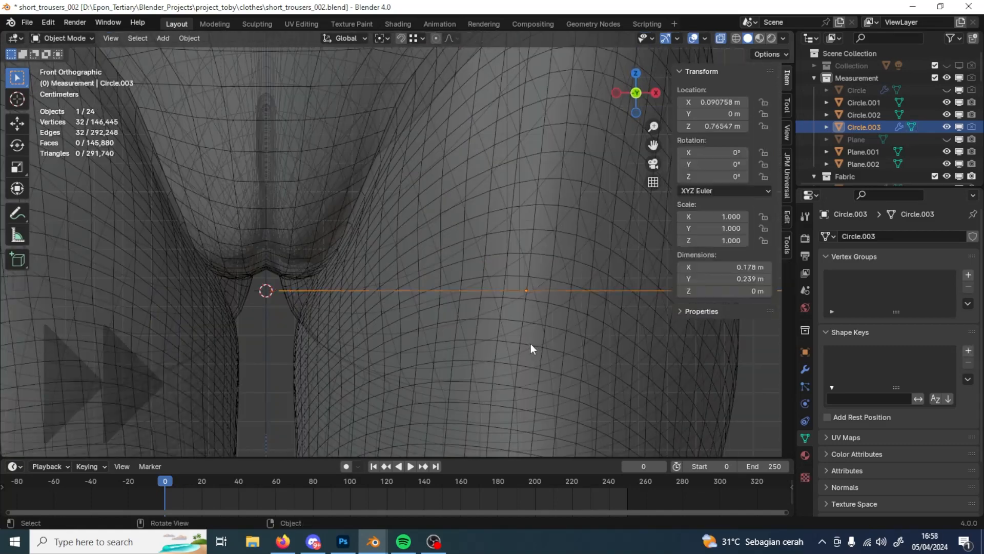
- Target the circle's Shrinkwrap modifier at the female body mesh with the On Surface snap mode
click(805, 369)
click(945, 306)
click(952, 307)
click(952, 307)
click(731, 334)
click(913, 290)
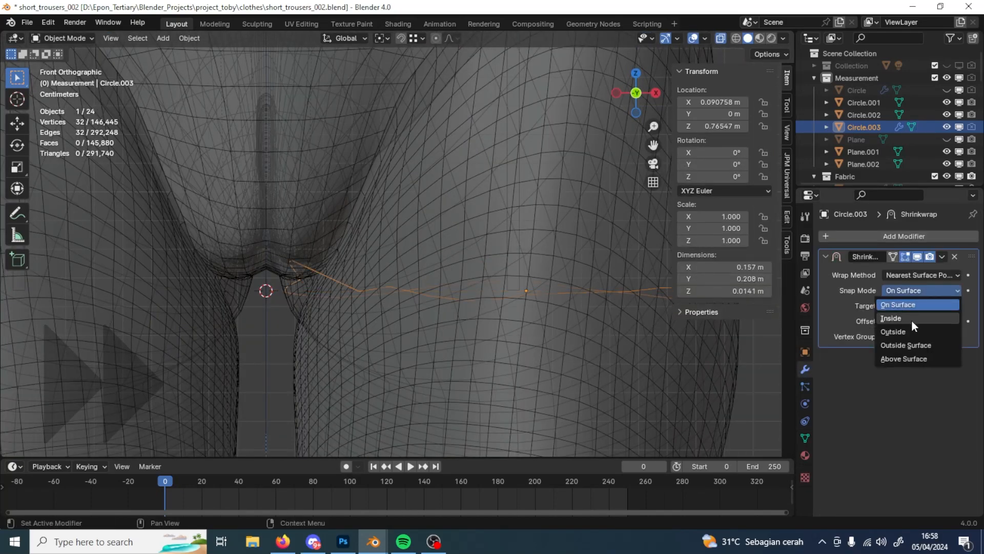
click(919, 305)
- Set the Shrinkwrap wrap method to Project and its offset to 5 mm
click(918, 274)
click(914, 306)
middle_drag(641, 361, 543, 377)
click(921, 440)
text(5mm)
key(Return)
- Enter Edit Mode on the circle and select a vertex at the inner rear of the thigh
middle_drag(564, 410, 436, 375)
key(Tab)
scroll(451, 400, up, 2)
click(405, 360)
scroll(436, 376, up, 2)
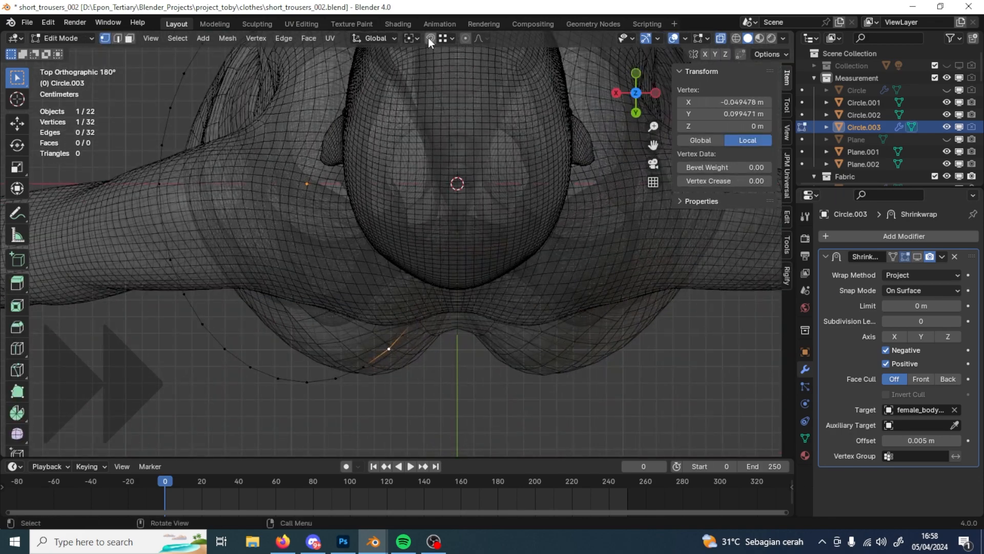
- Try moving the rear inner vertex along X with proportional editing, and undo the move
key(g)
key(x)
click(489, 318)
middle_drag(488, 319, 487, 231)
scroll(492, 233, up, 4)
shift+middle_drag(502, 233, 530, 358)
key(ctrl+z)
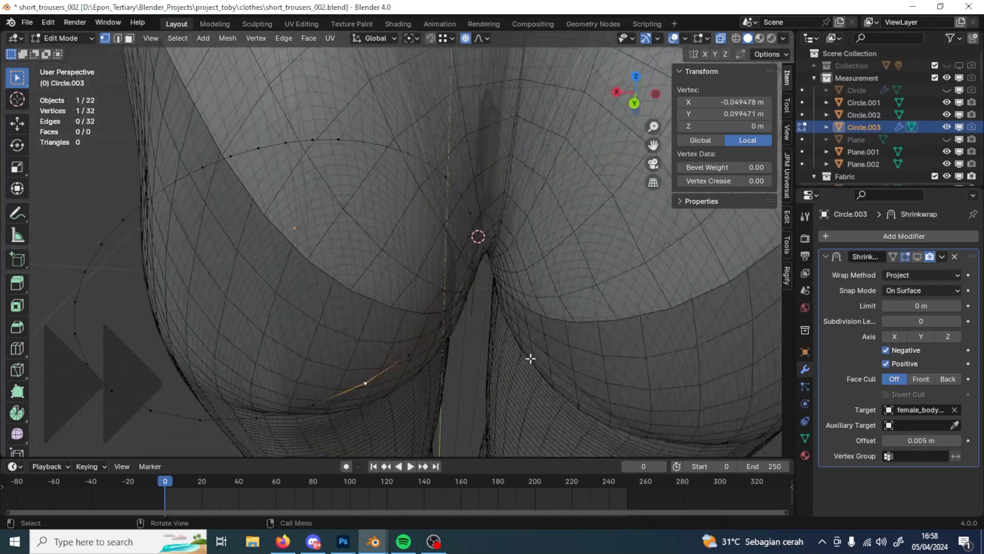
- Move the rear inner vertex about -0.013 m along X using smooth proportional editing of about 0.102 m
scroll(531, 359, down, 3)
key(g)
key(x)
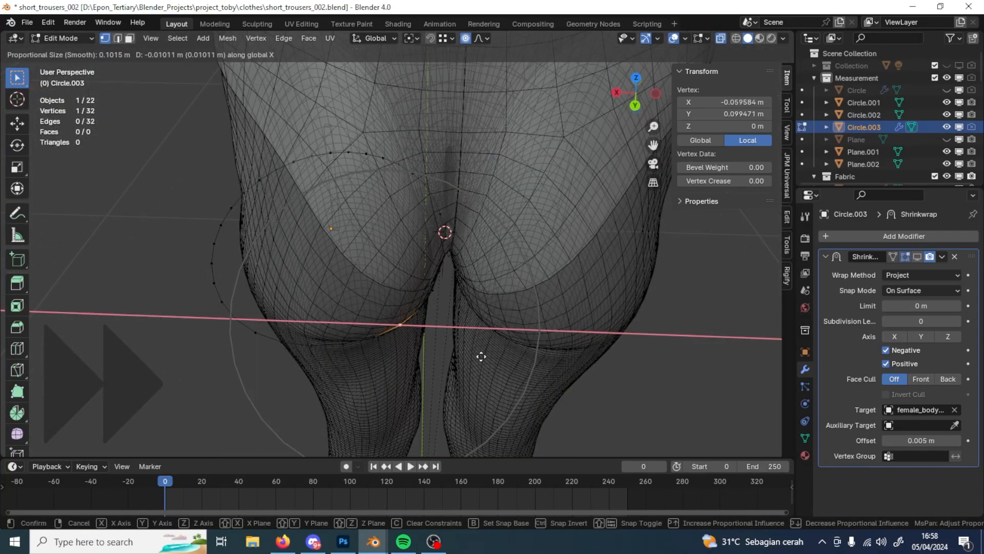
click(484, 356)
alt+middle_drag(484, 356, 534, 378)
scroll(511, 315, up, 6)
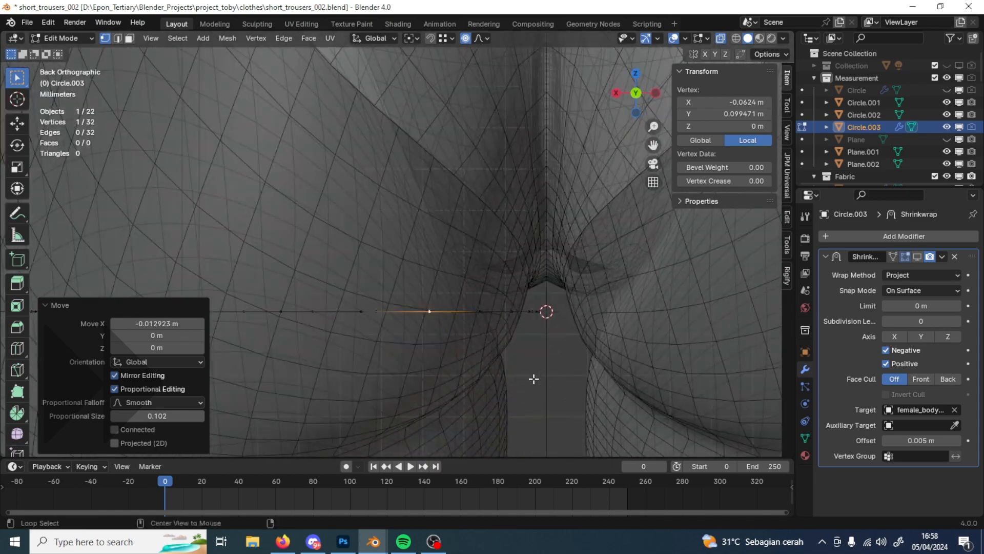
- Hide the vertical line Plane.001, finish editing the thigh circle and duplicate it in place
click(947, 151)
middle_drag(524, 343, 534, 282)
key(Tab)
scroll(537, 297, up, 5)
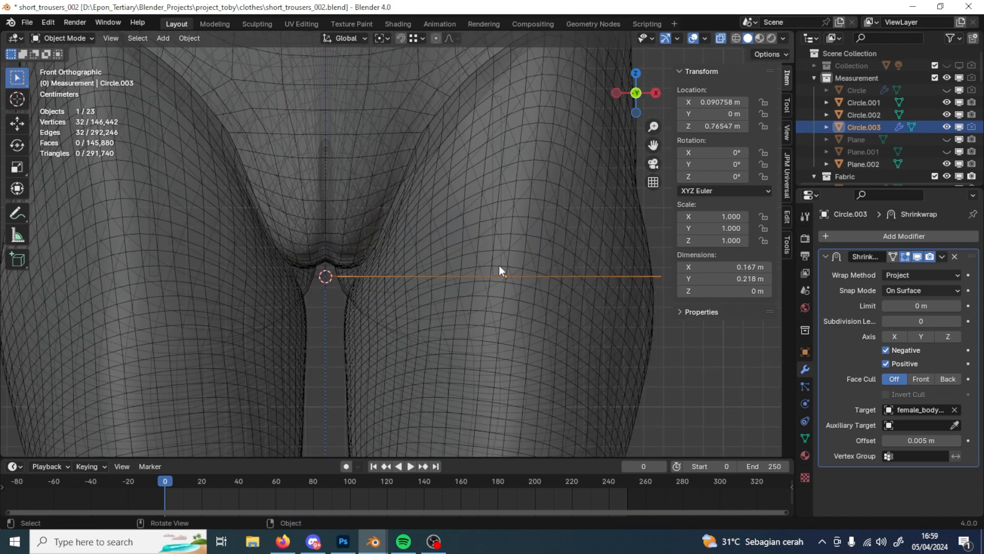
key(shift+d)
key(Escape)
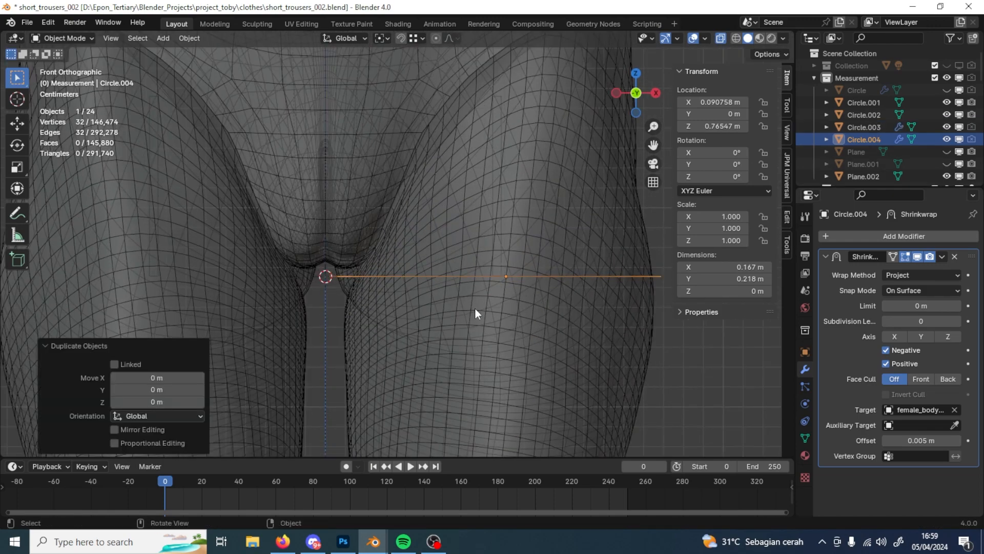
- Move the duplicated thigh circle down along Z by about 0.025 m
key(g)
key(z)
click(482, 356)
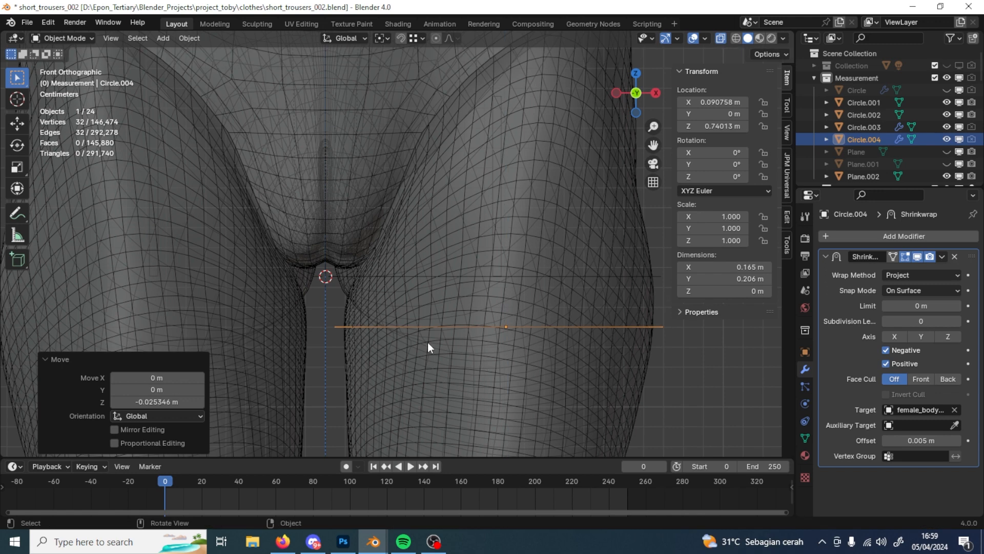
- Show Plane.001 and snap the 3D cursor to its lowest vertex, then reselect the duplicated thigh circle
click(946, 164)
click(329, 363)
key(Tab)
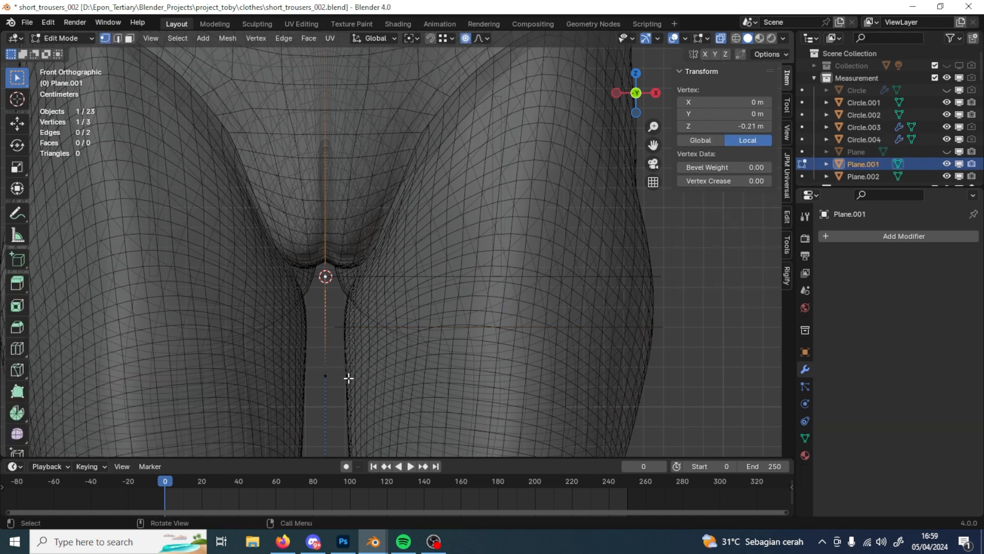
key(shift+s)
click(376, 403)
key(Tab)
click(661, 327)
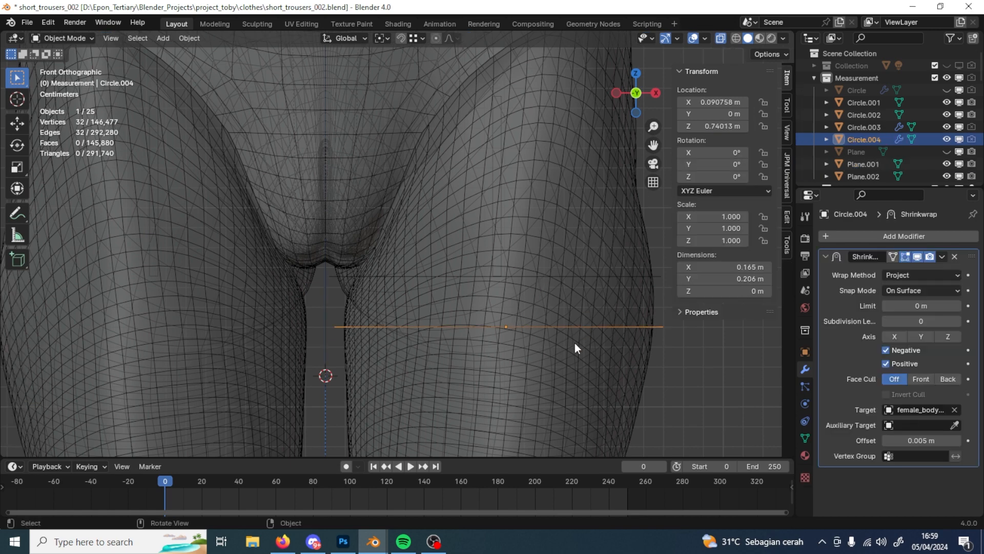
- Undo the recent changes back to the duplicated thigh circle at its original height
click(326, 309)
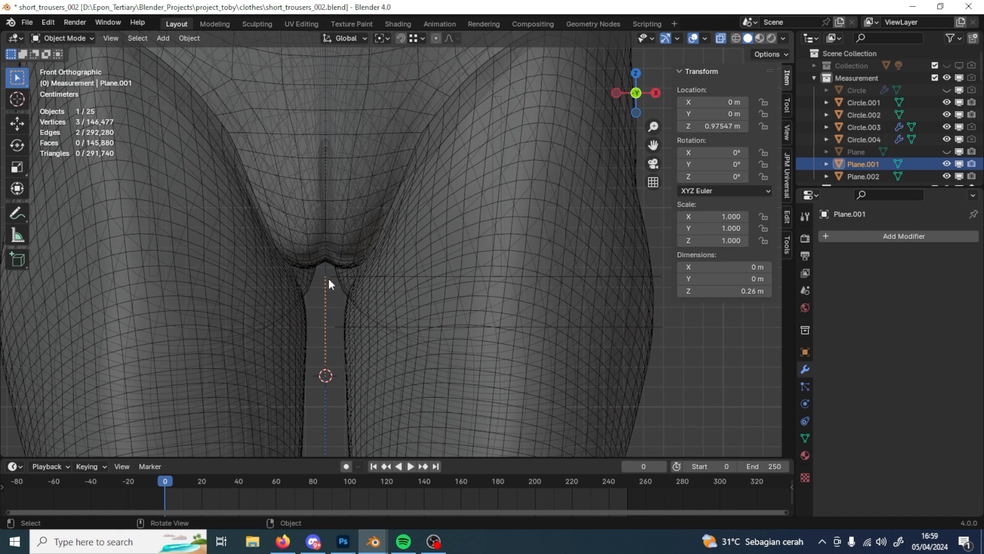
key(Tab)
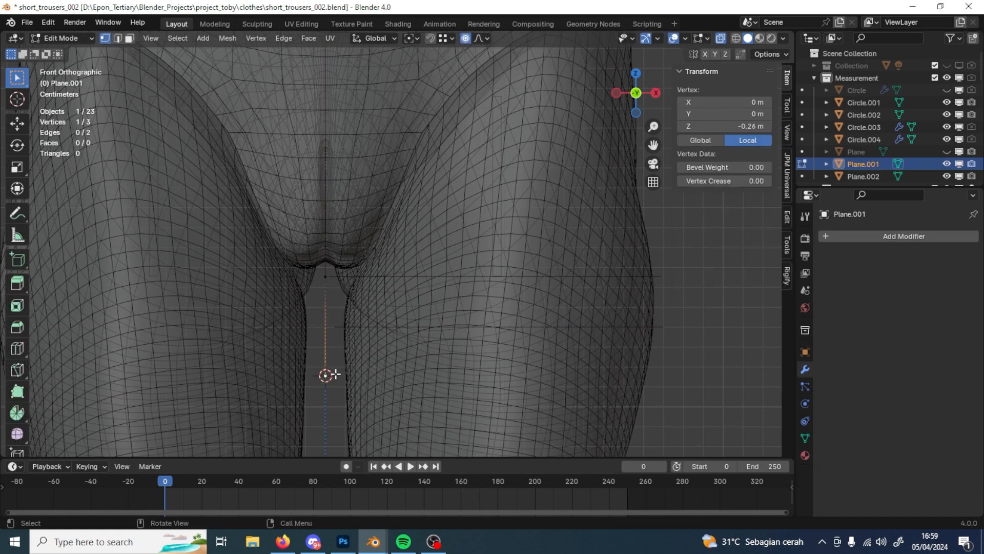
key(ctrl+z)
key(ctrl+z)
key(ctrl+z)
key(ctrl+z)
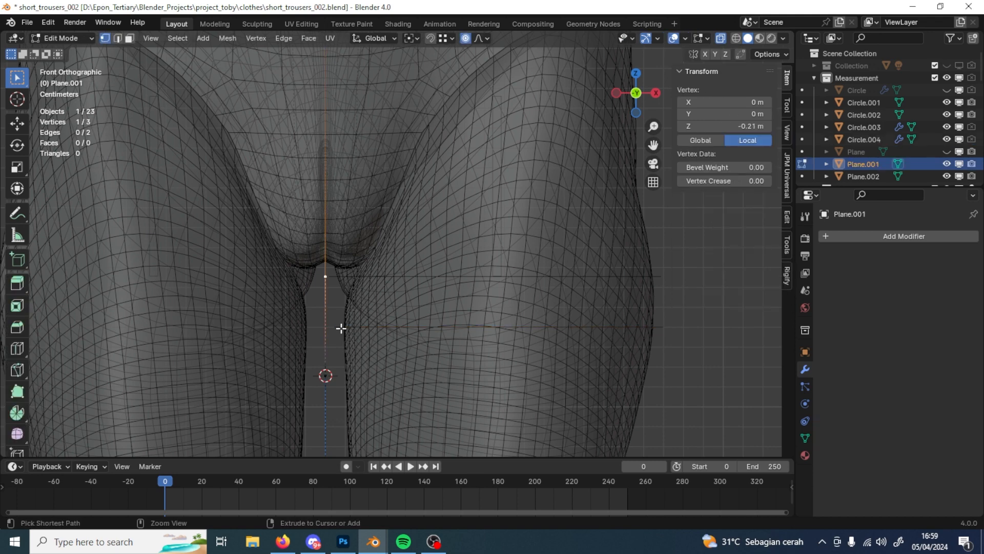
key(ctrl+z)
key(ctrl+z)
key(ctrl+shift+z)
key(ctrl+shift+z)
key(ctrl+z)
key(ctrl+z)
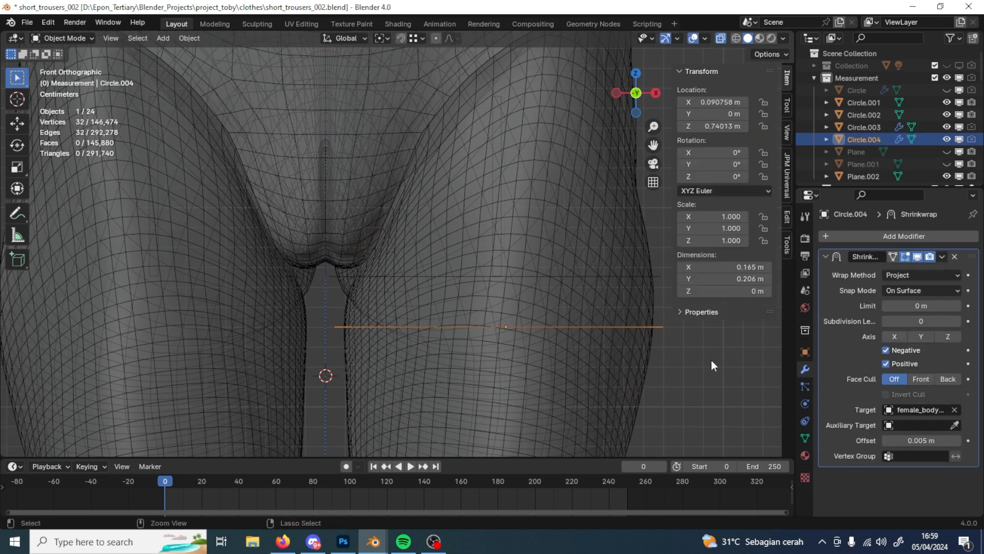
key(ctrl+z)
- Move the duplicated thigh circle along Z by exactly -0.05 m
key(g)
key(z)
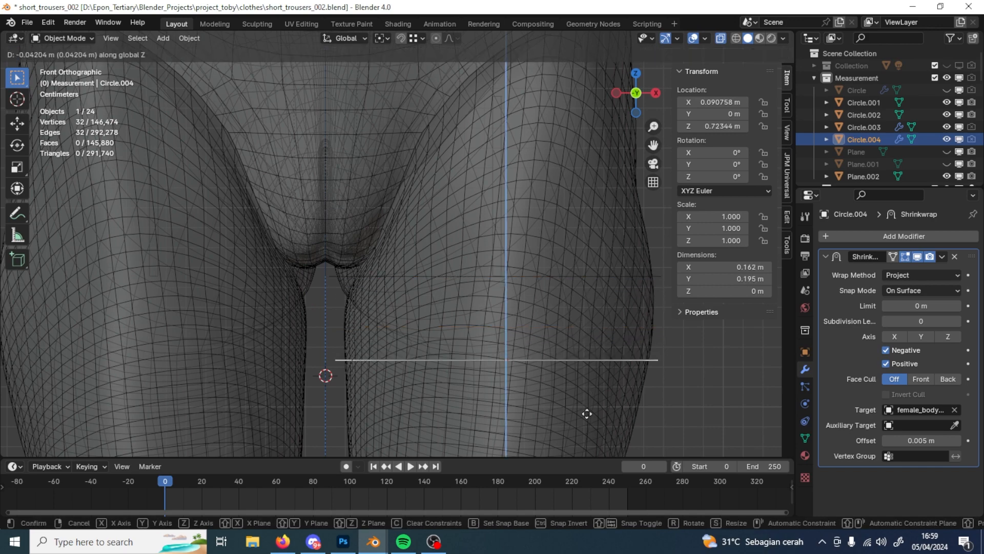
click(587, 416)
click(163, 405)
text(-0.05)
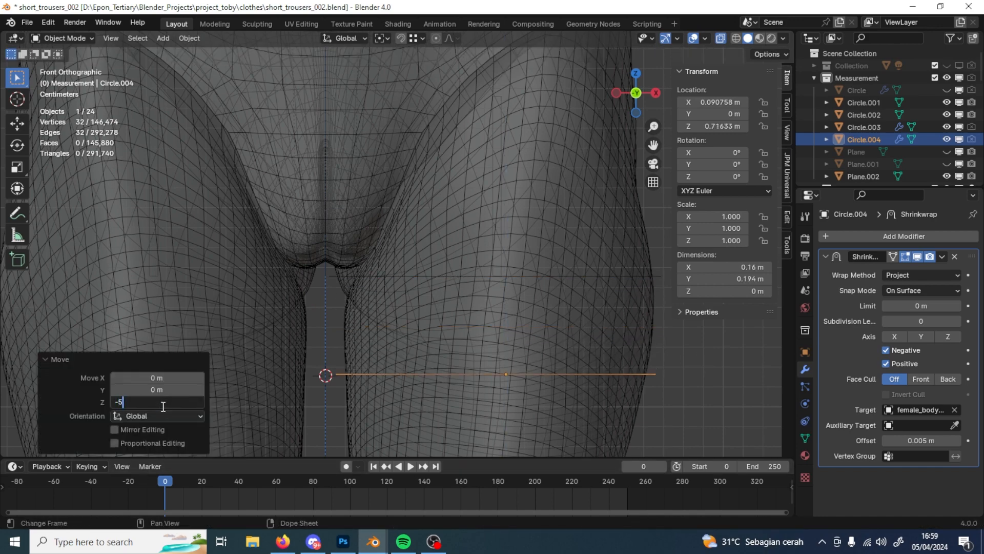
key(Return)
- Examine the two thigh circles around the leg from several angles and from the front
middle_drag(538, 334, 331, 363)
scroll(543, 398, up, 6)
scroll(543, 392, down, 6)
middle_drag(542, 392, 610, 334)
scroll(610, 333, down, 3)
scroll(562, 281, up, 4)
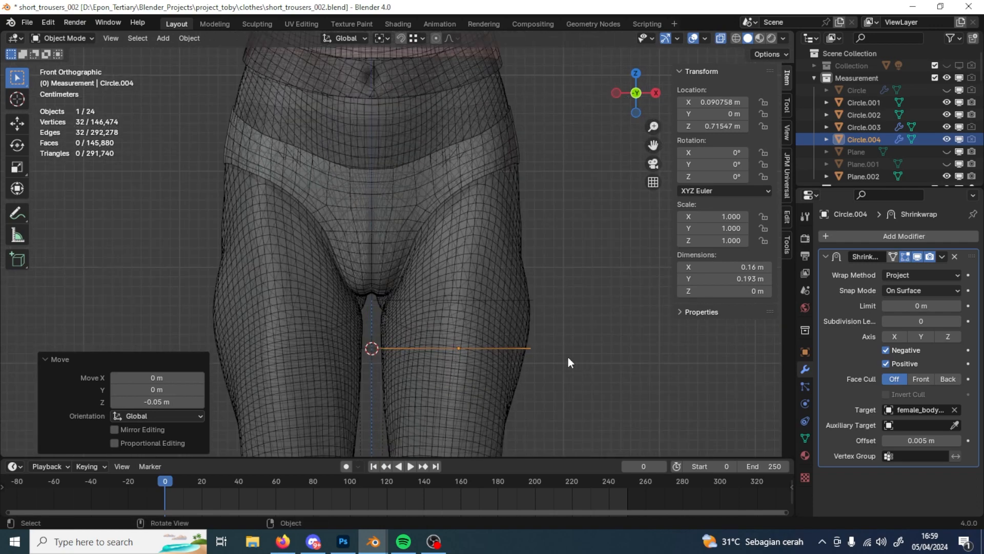
shift+middle_drag(576, 337, 578, 364)
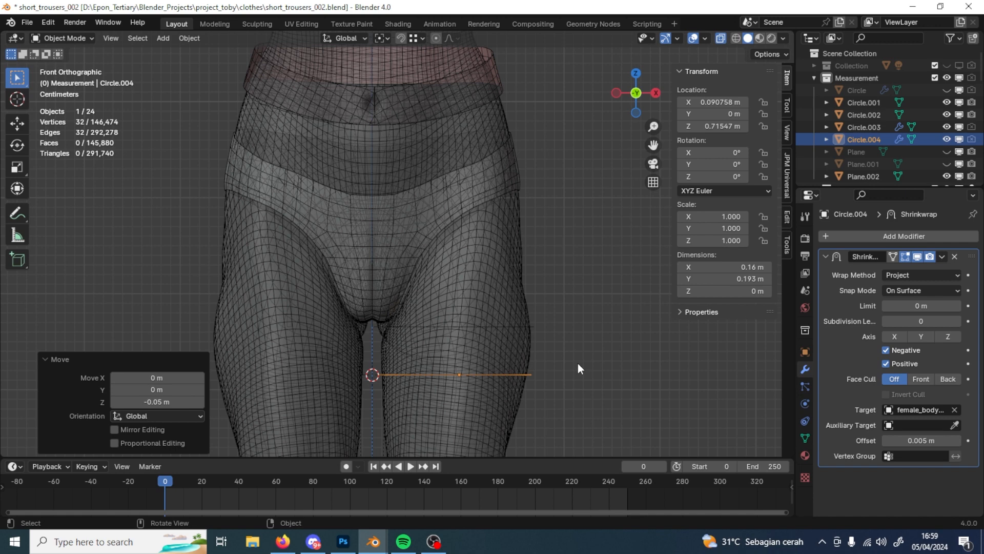
- Show the original Circle object, duplicate it in place and hide the original again
click(947, 89)
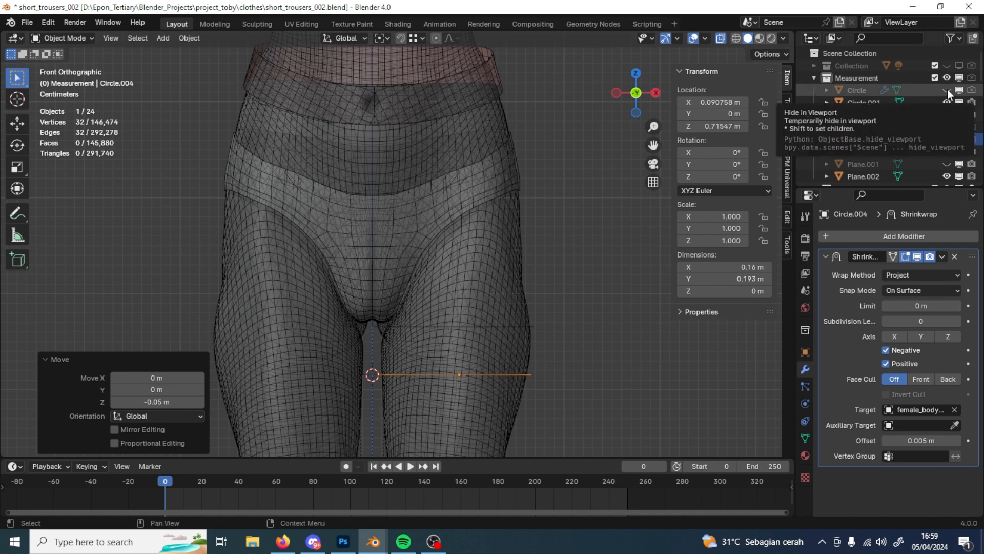
click(851, 88)
scroll(565, 242, down, 8)
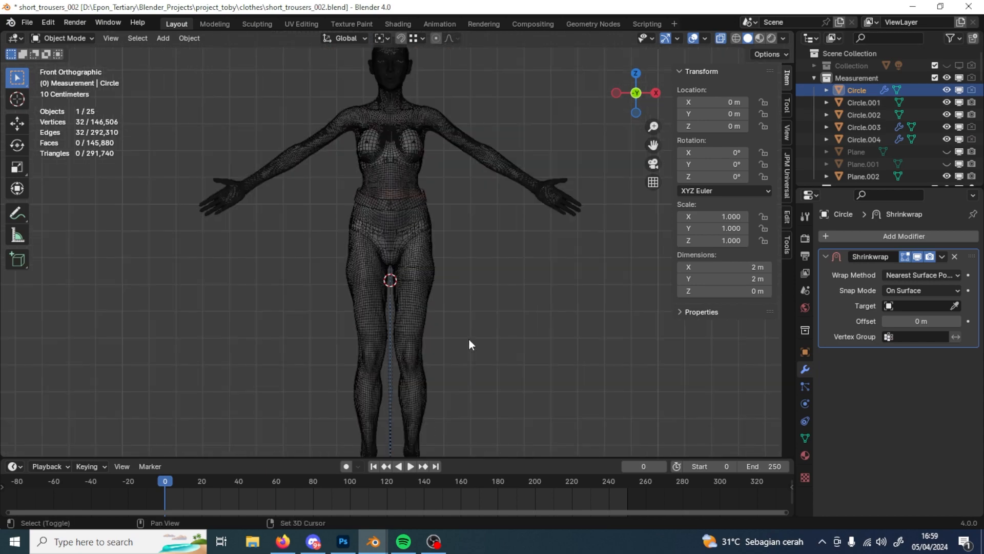
key(shift+d)
key(Escape)
click(946, 90)
- Move the new full-width circle up along Z to about 0.861 m at hip level
key(g)
key(z)
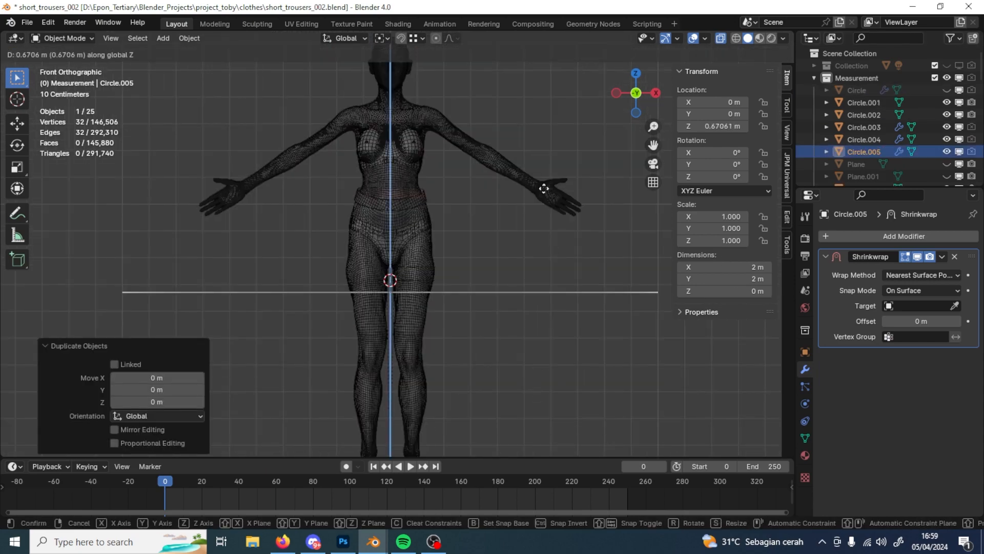
click(549, 156)
scroll(546, 185, up, 6)
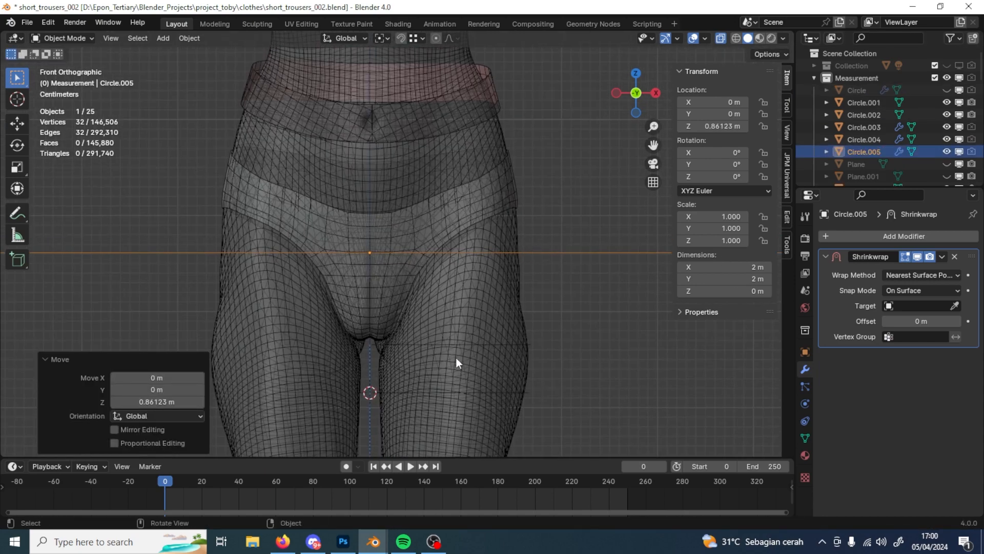
- Raise the hip circle along Z by about 0.022 m to about 0.883 m
scroll(460, 354, down, 3)
middle_drag(464, 343, 420, 356)
key(KP_1)
key(g)
key(z)
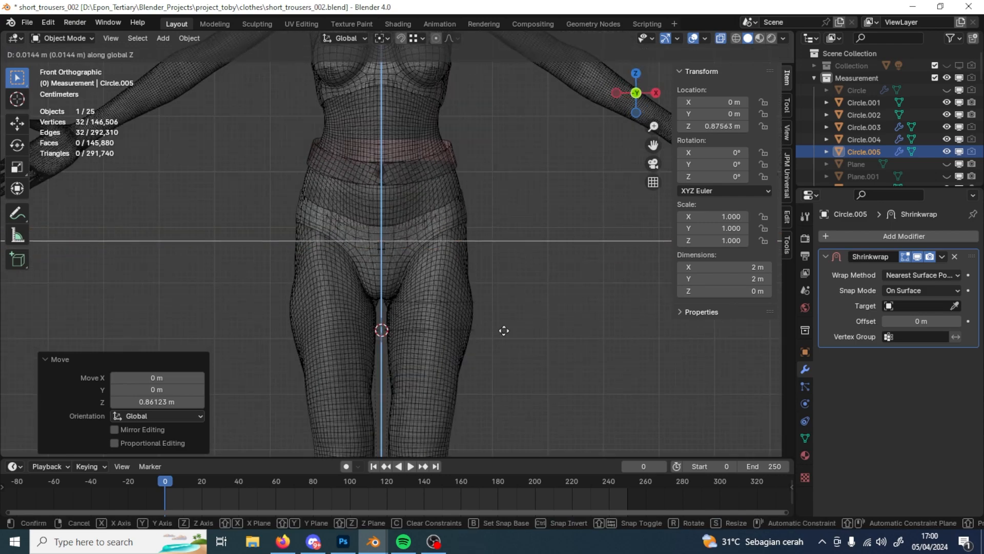
click(512, 334)
- Check the hip circle's height against the body from the side and the front
middle_drag(515, 335, 413, 352)
key(KP_3)
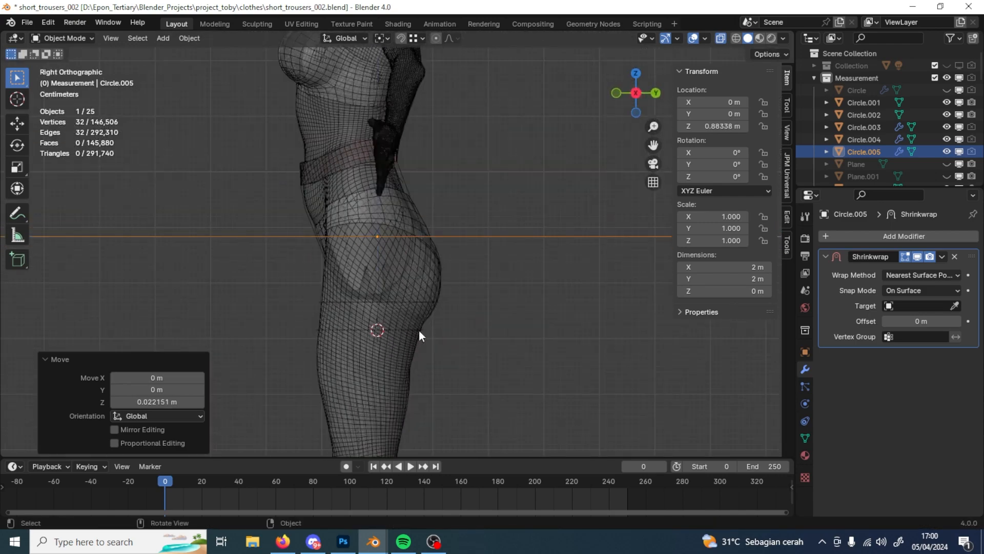
scroll(428, 331, up, 2)
scroll(169, 314, down, 1)
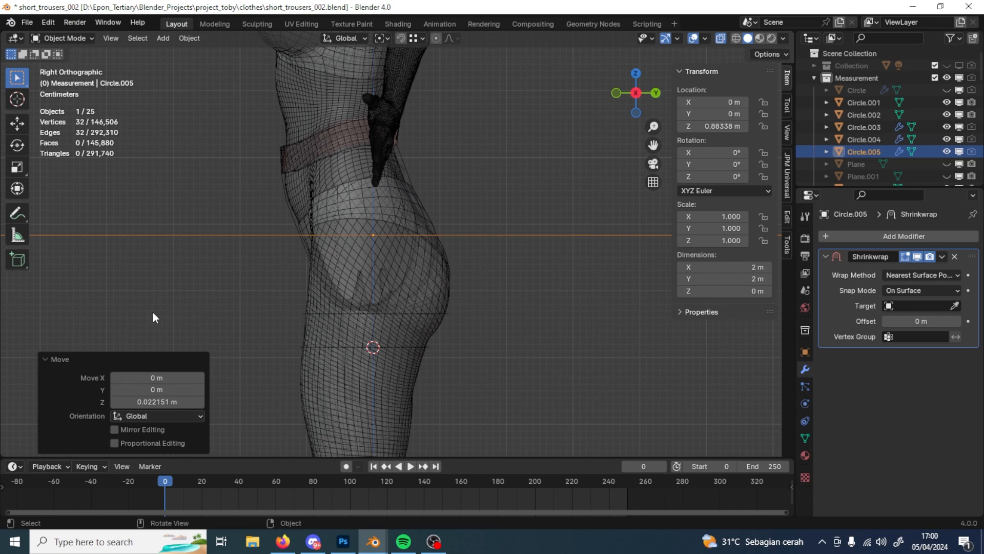
middle_drag(148, 313, 290, 314)
key(KP_1)
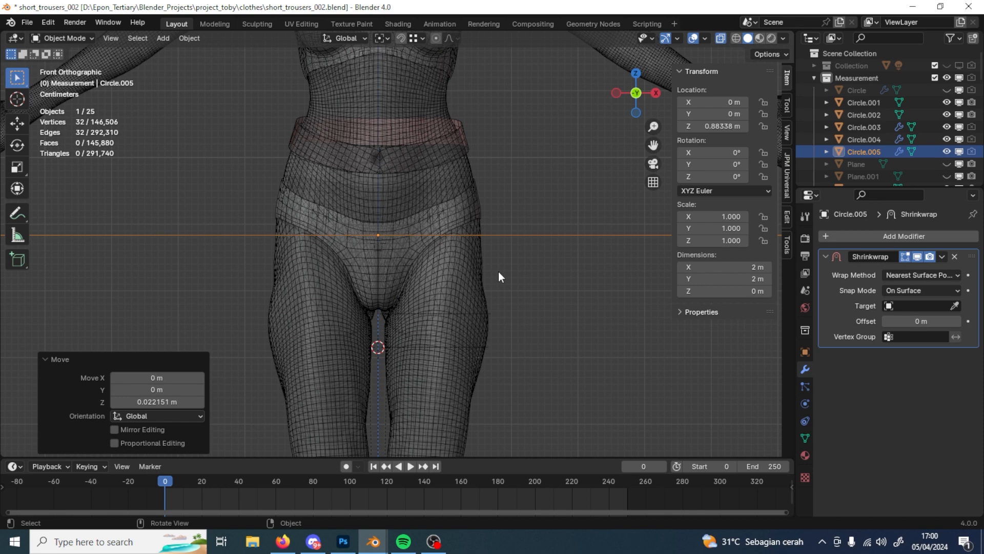
- Examine the crotch curve Plane.002 against the body from the front and side to judge the hip level
click(377, 288)
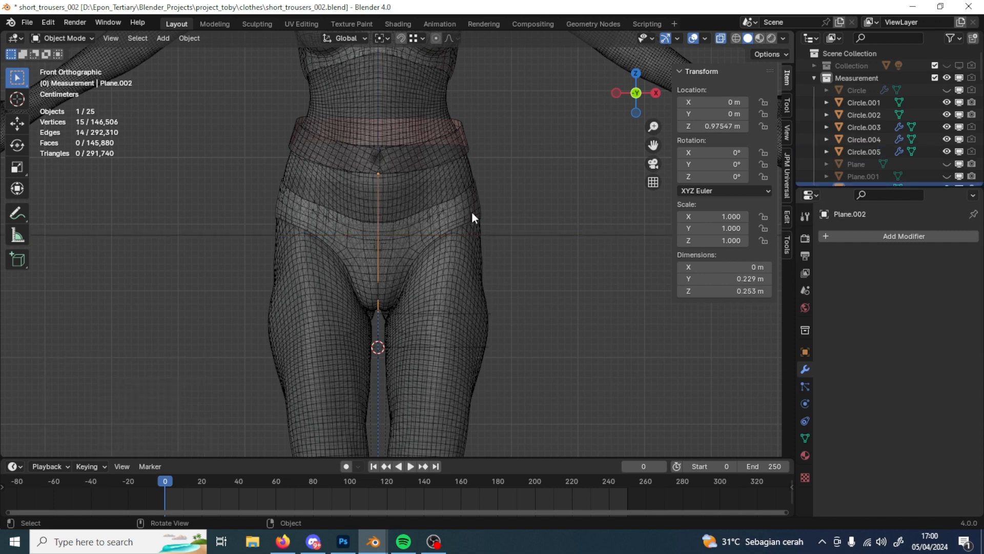
alt+middle_drag(457, 178, 361, 296)
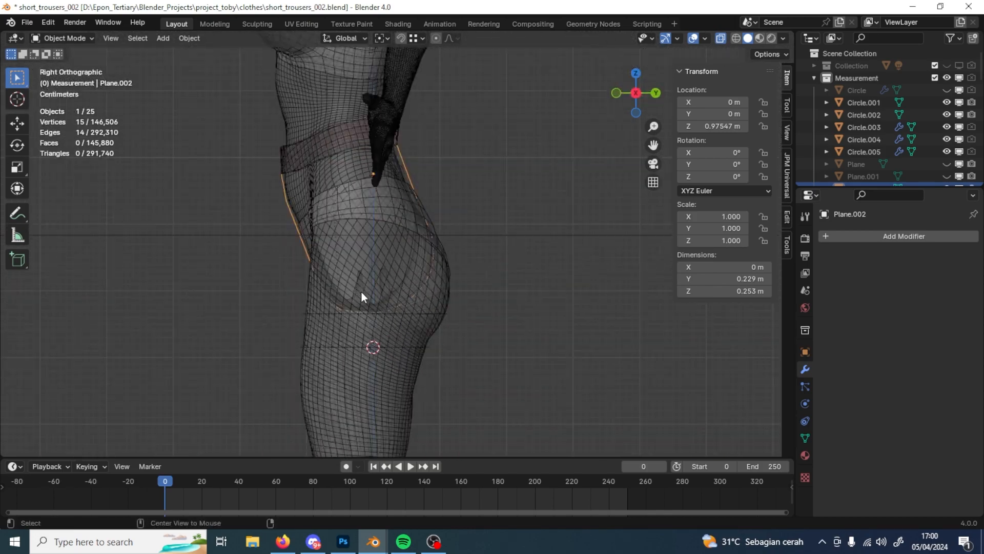
alt+middle_drag(382, 251, 408, 281)
scroll(405, 276, down, 6)
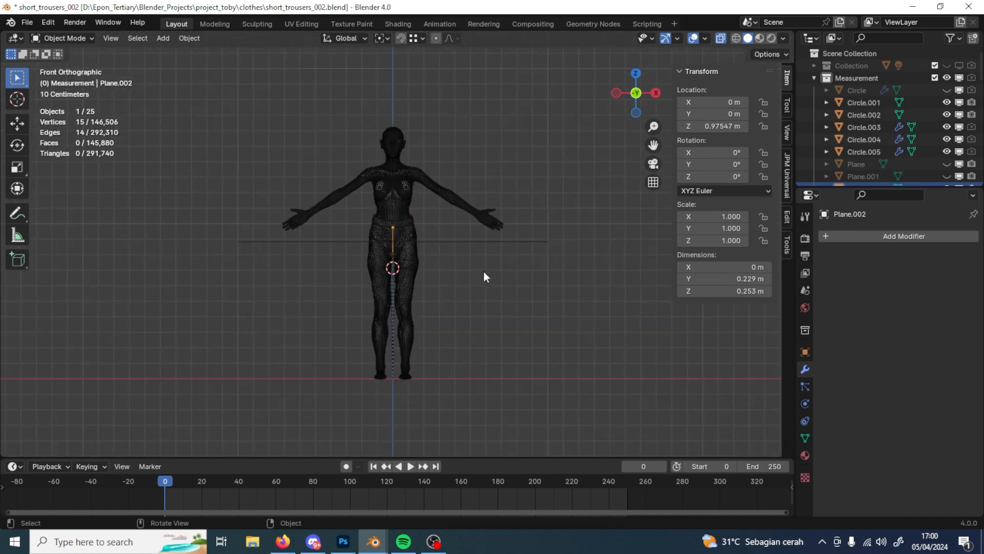
scroll(484, 272, up, 6)
alt+middle_drag(484, 275, 409, 281)
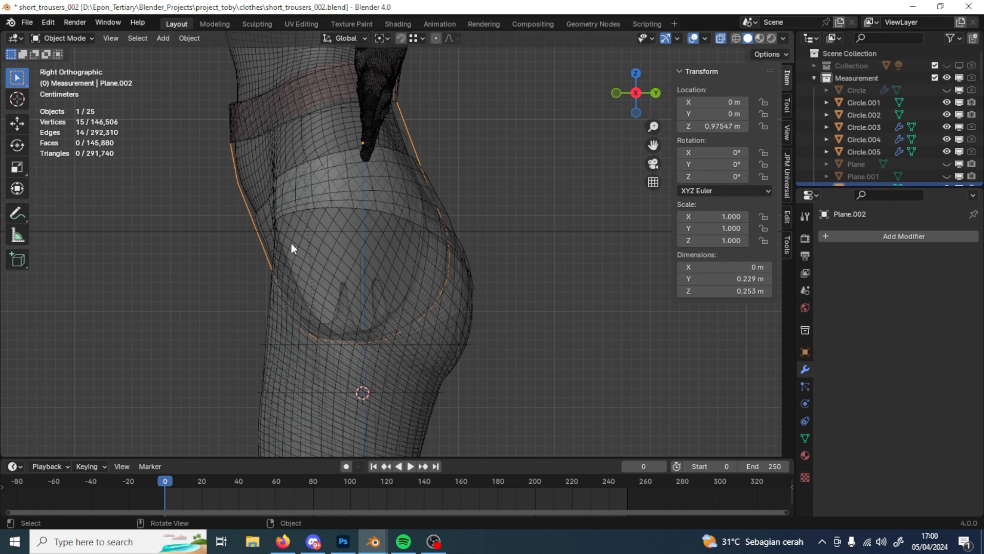
middle_drag(291, 243, 373, 222)
scroll(887, 142, down, 4)
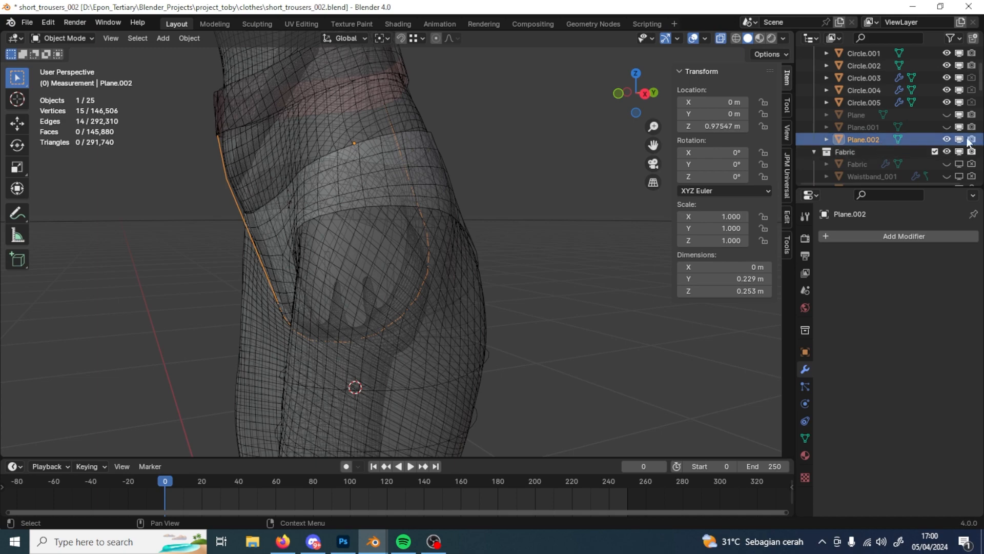
- Unhide the vertical measuring line Plane.001 and select its upper edge in Edit Mode
click(947, 127)
click(871, 127)
alt+middle_drag(377, 227, 489, 235)
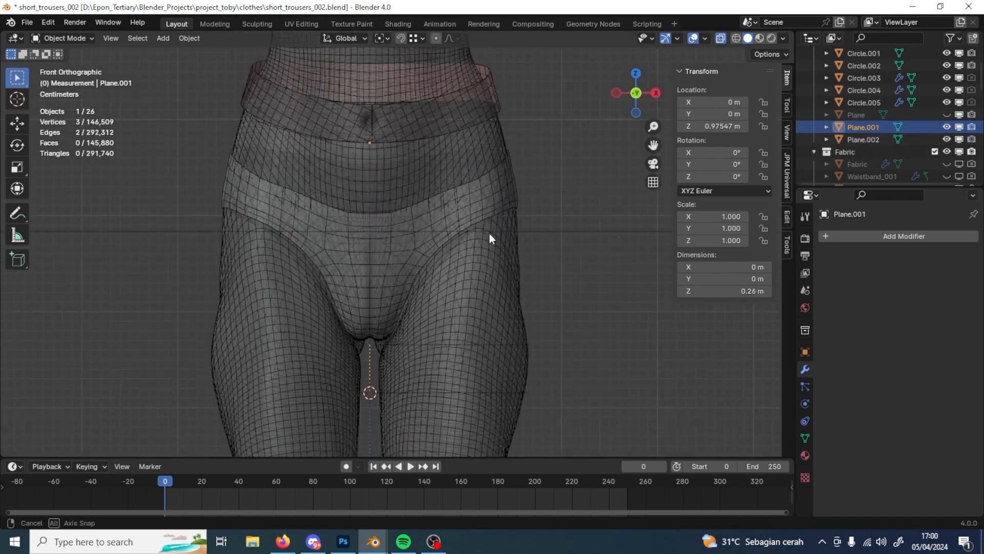
key(Tab)
key(2)
click(369, 268)
right_click(369, 268)
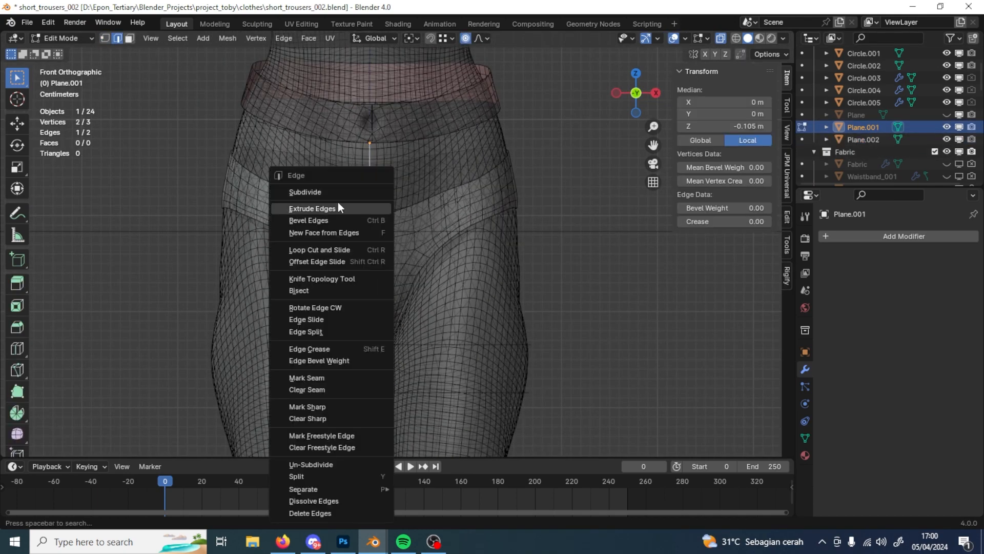
click(317, 193)
key(ctrl+z)
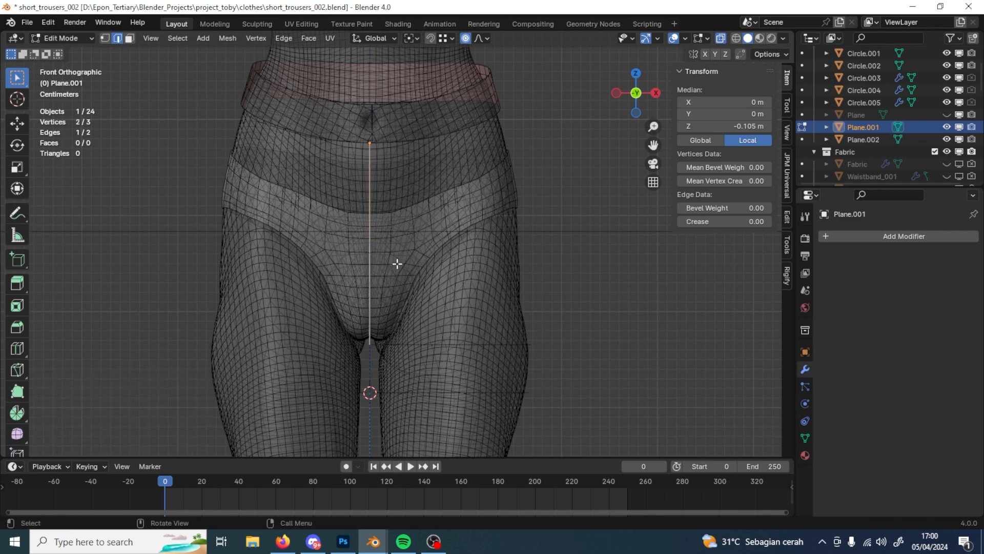
- Snap the 3D cursor to the midpoint of the measuring line's upper edge, check the edge's end points and leave Edit Mode
key(shift+s)
click(399, 329)
scroll(363, 165, down, 4)
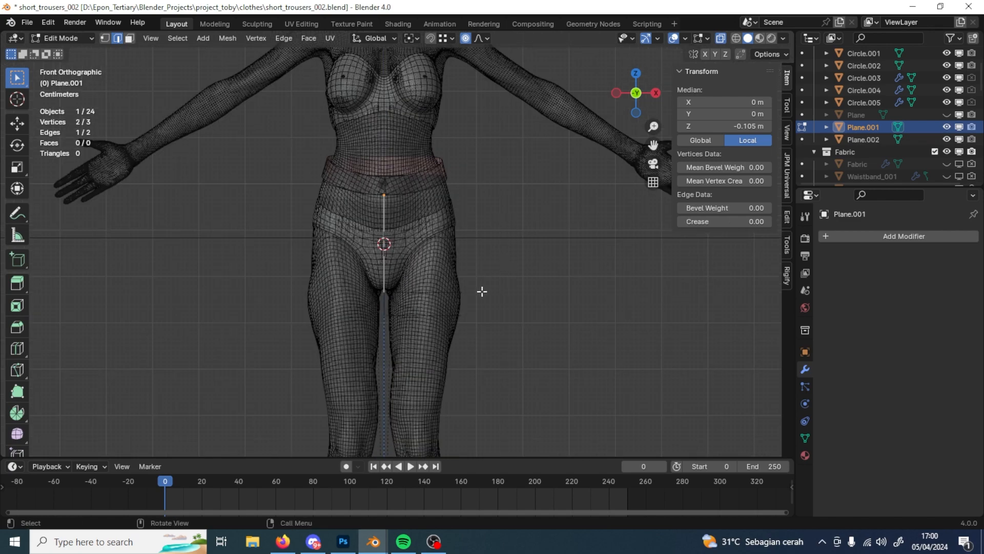
scroll(459, 281, up, 4)
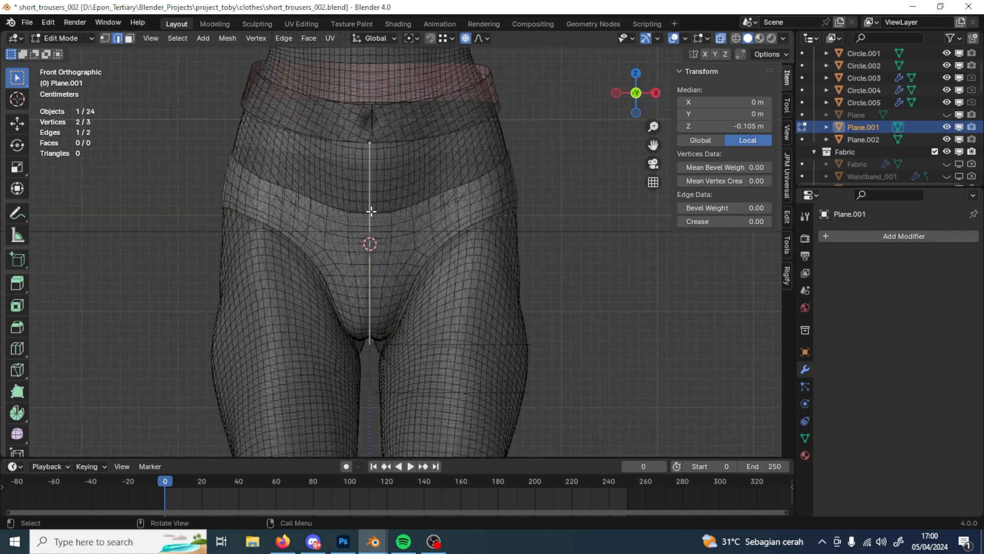
key(1)
click(370, 143)
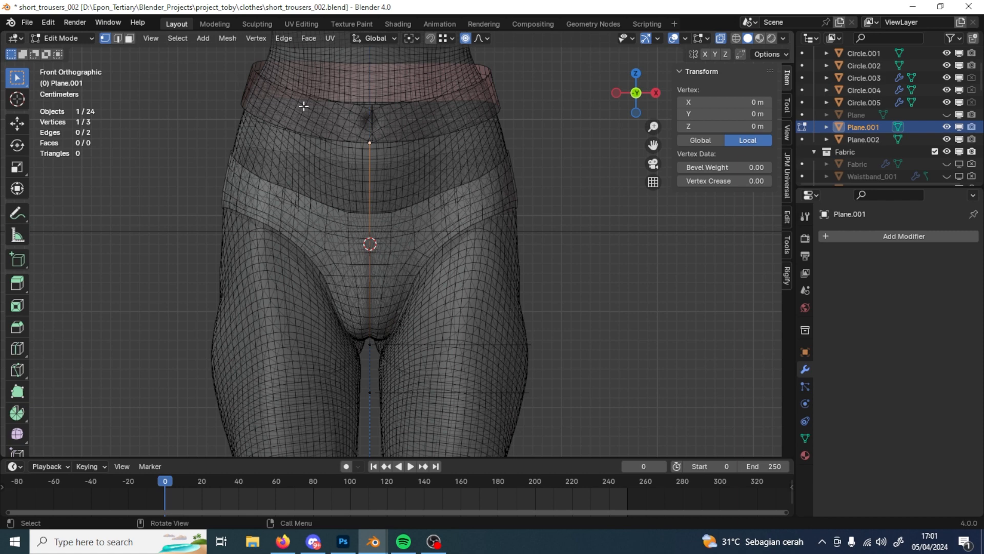
click(373, 340)
key(Tab)
- Snap the hip circle Circle.005 to the 3D cursor and check its height around the body
click(540, 226)
key(shift+s)
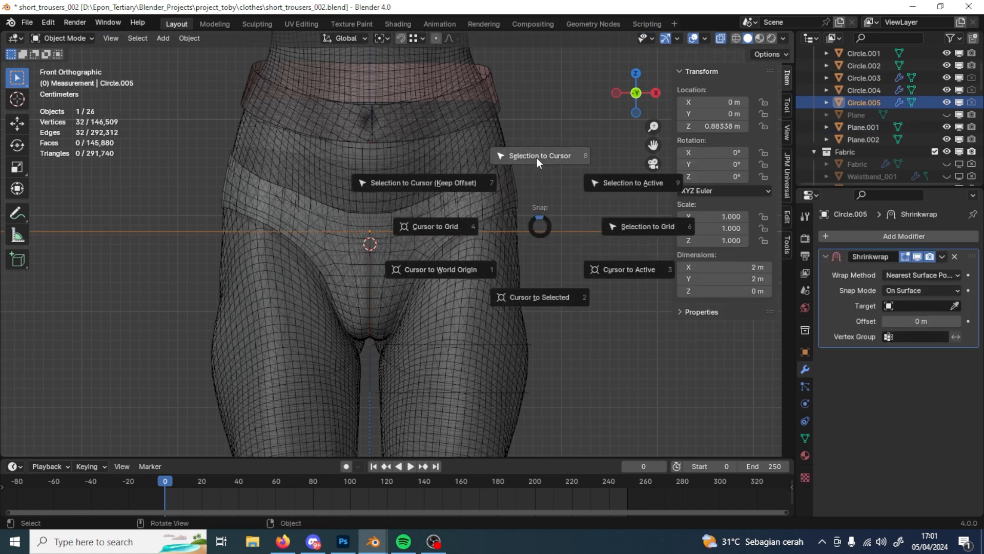
click(533, 157)
middle_drag(564, 212, 331, 272)
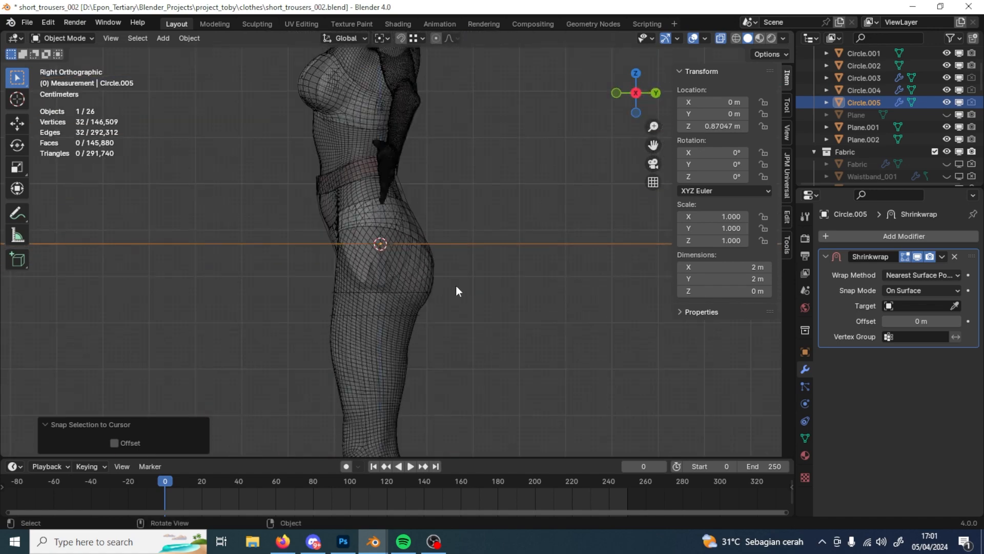
scroll(457, 285, down, 6)
middle_drag(456, 285, 523, 311)
- Set the hip circle's Shrinkwrap target to the female body mesh and its wrap method to Project
click(954, 306)
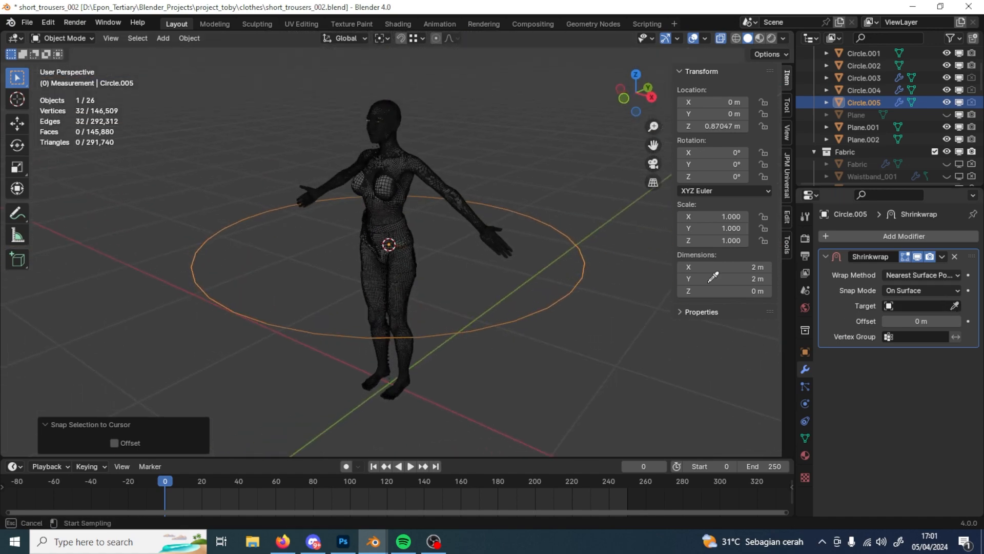
click(405, 281)
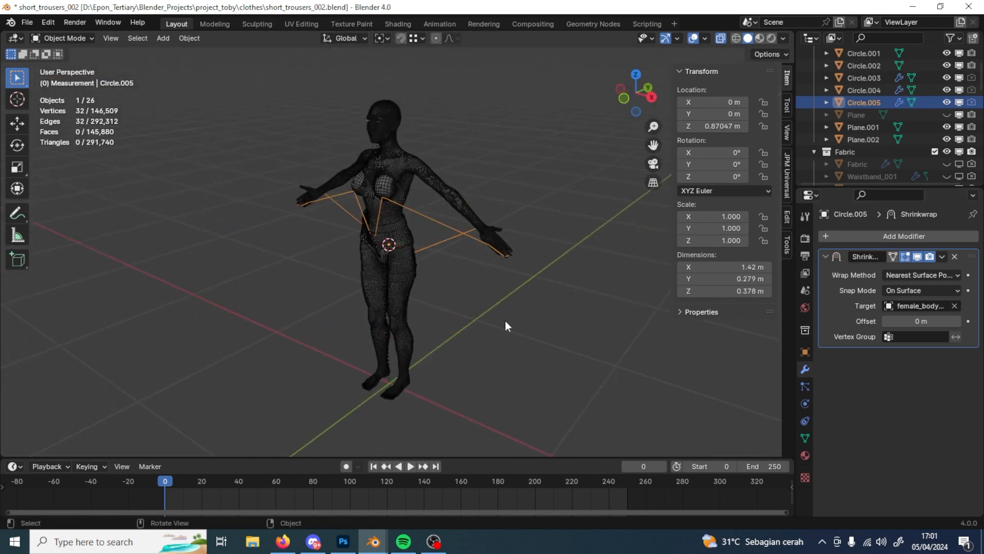
click(917, 275)
click(914, 306)
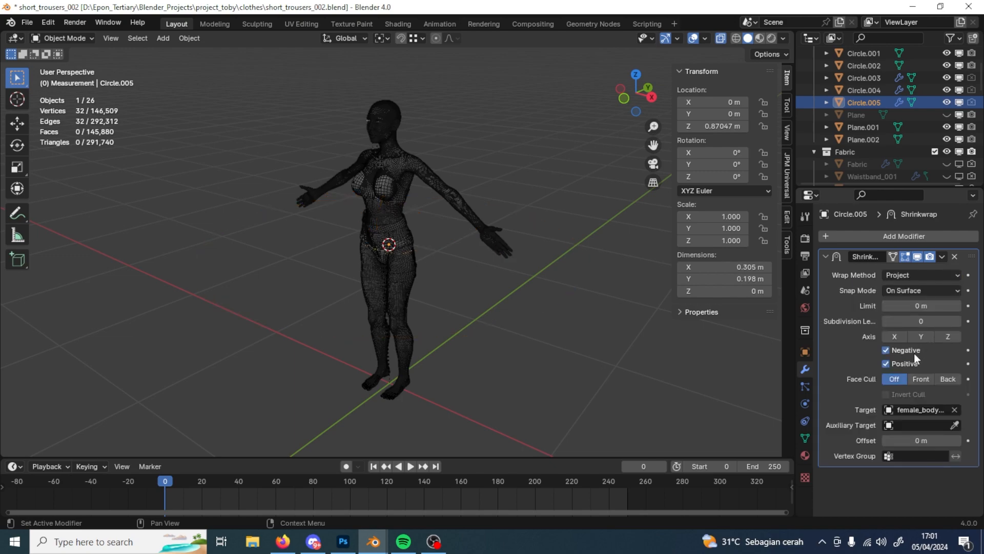
scroll(420, 298, up, 7)
middle_drag(399, 280, 451, 258)
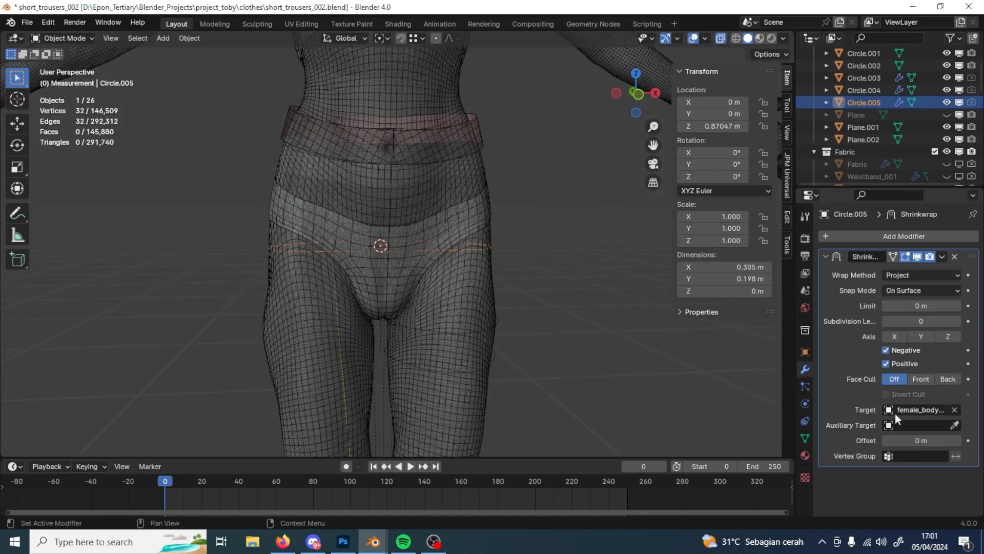
- Set the hip circle's Shrinkwrap offset to 0.005 m and check its fit around the hips
click(921, 440)
text(0.005)
key(Return)
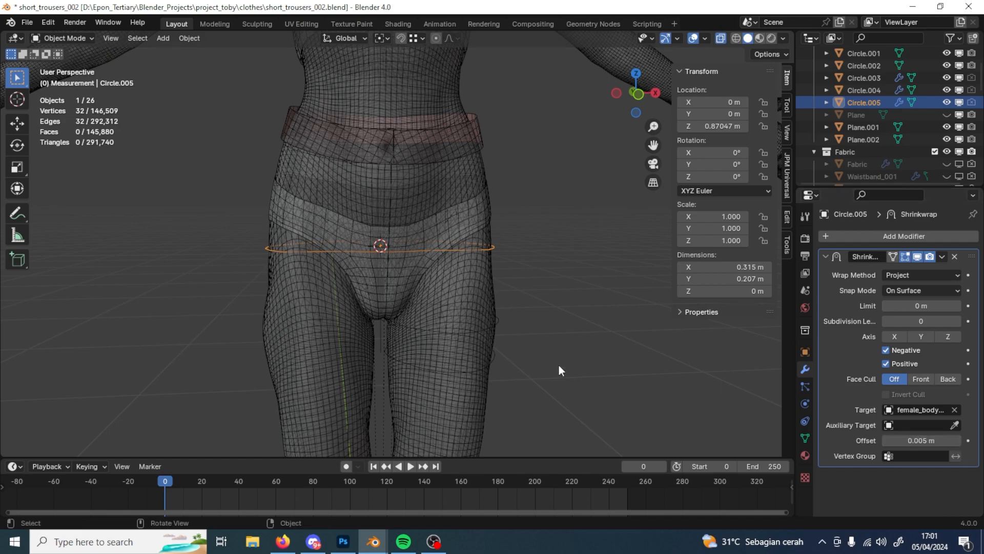
middle_drag(559, 365, 492, 274)
scroll(272, 348, up, 5)
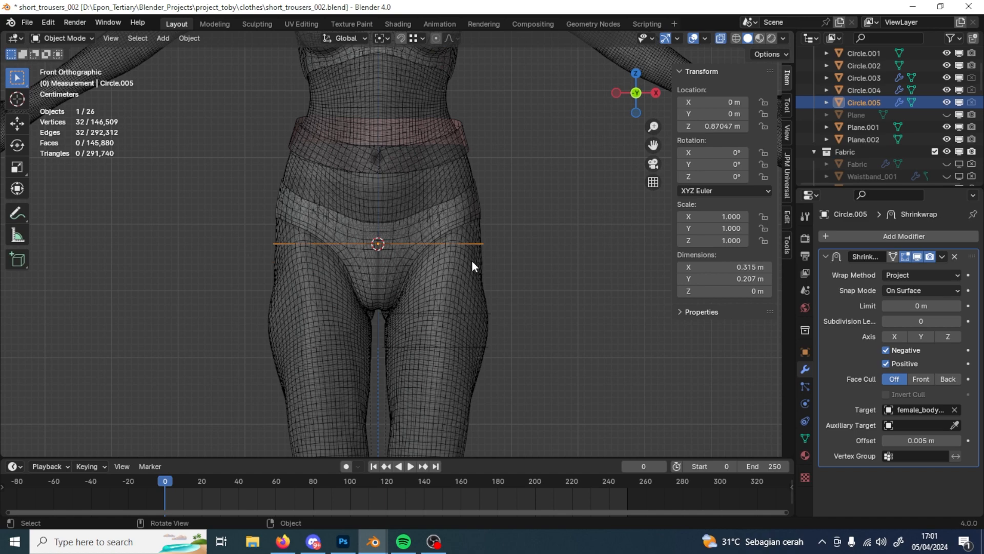
middle_drag(472, 262, 405, 306)
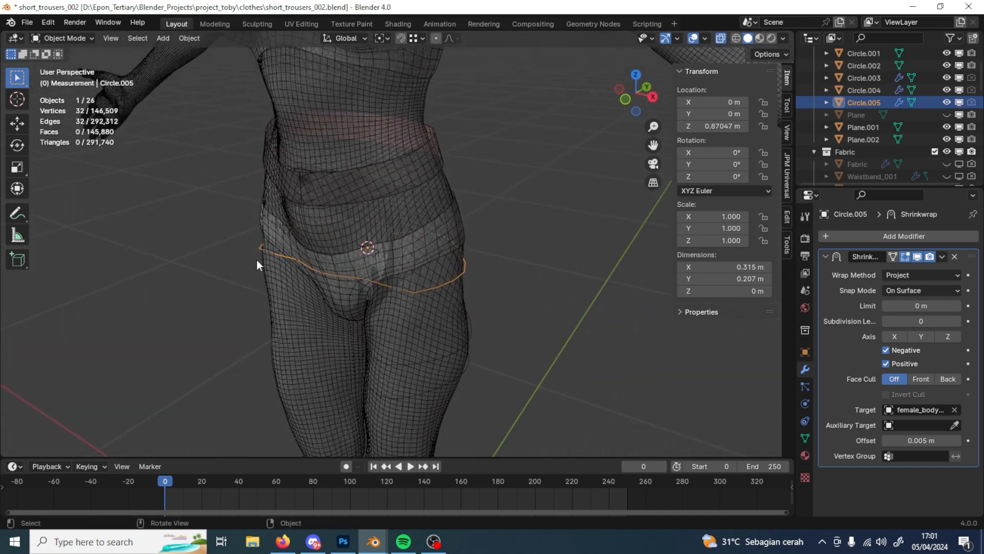
middle_drag(258, 264, 283, 291)
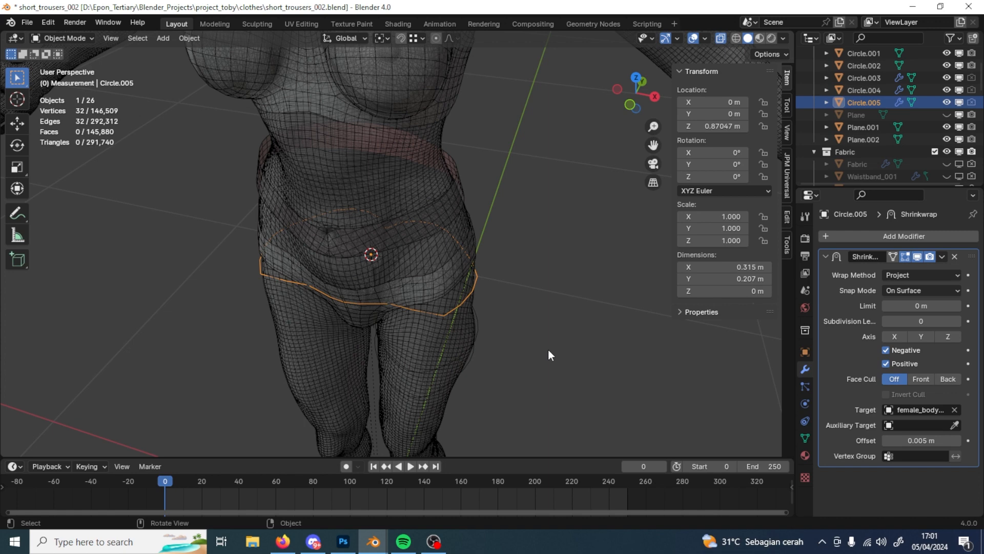
- Apply the Shrinkwrap modifiers on the hip circle Circle.005 and the thigh circles Circle.003 and Circle.004
click(942, 256)
click(890, 270)
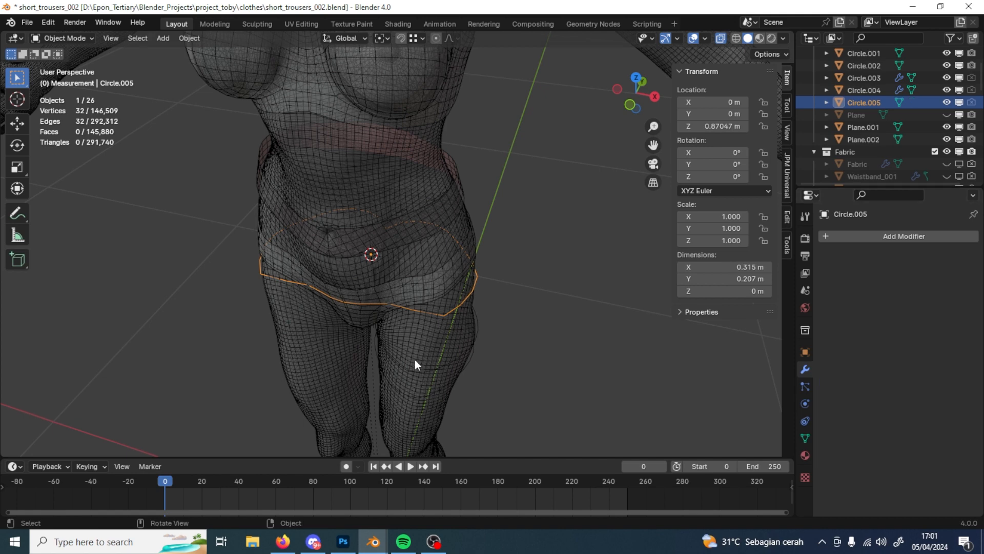
click(482, 343)
click(942, 257)
click(897, 271)
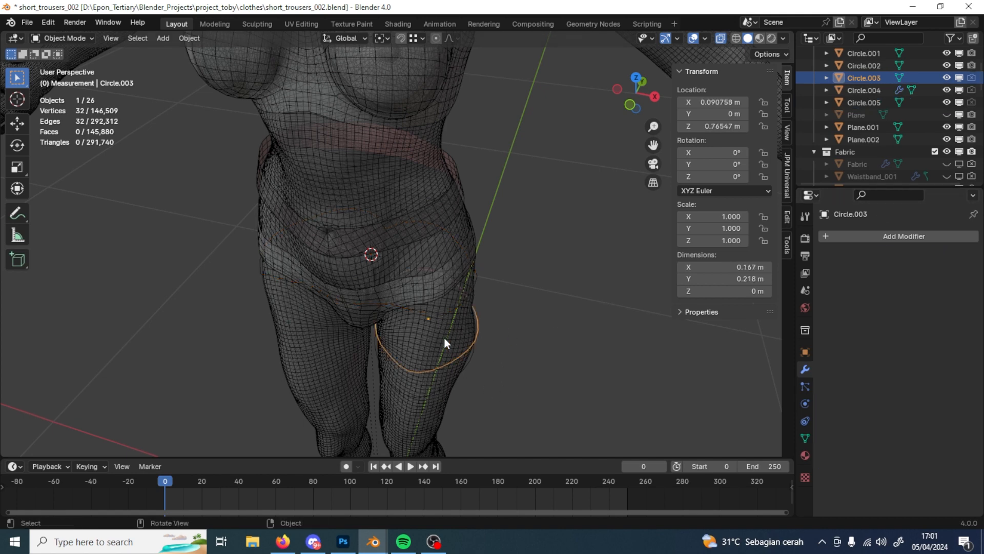
click(478, 359)
click(946, 256)
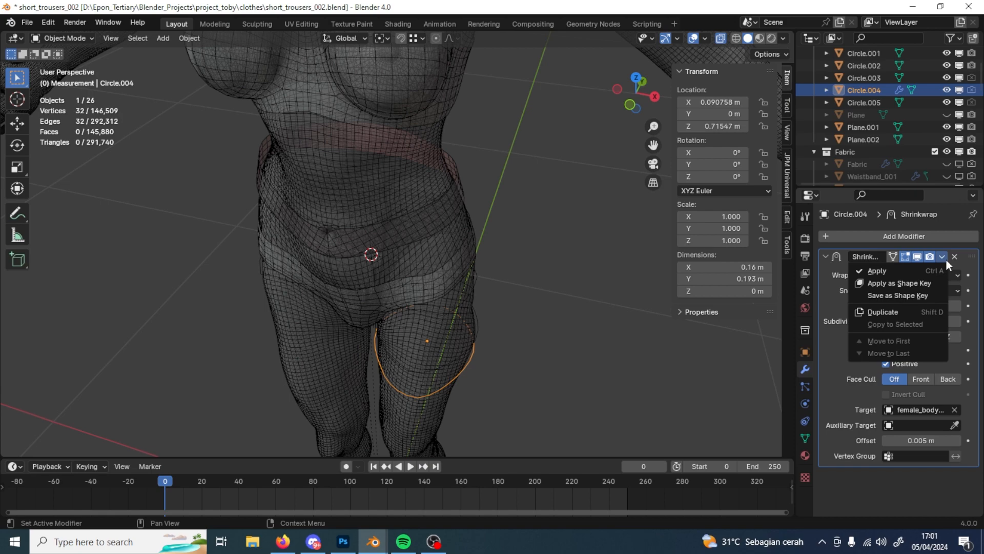
click(908, 270)
- Open a blank Notepad document for the measurements and minimise it to return to Blender
shift+middle_drag(525, 345, 510, 268)
click(9, 547)
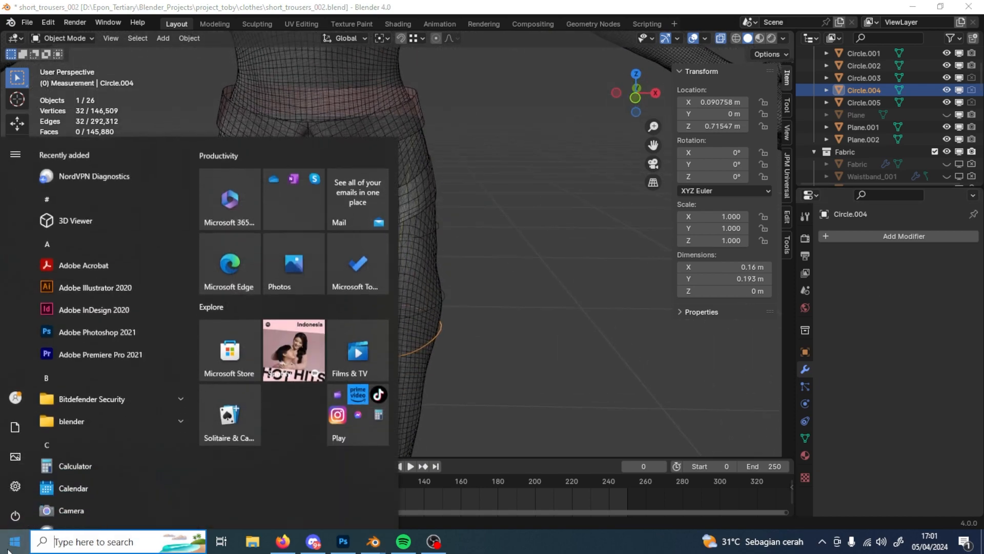
text(note)
key(Return)
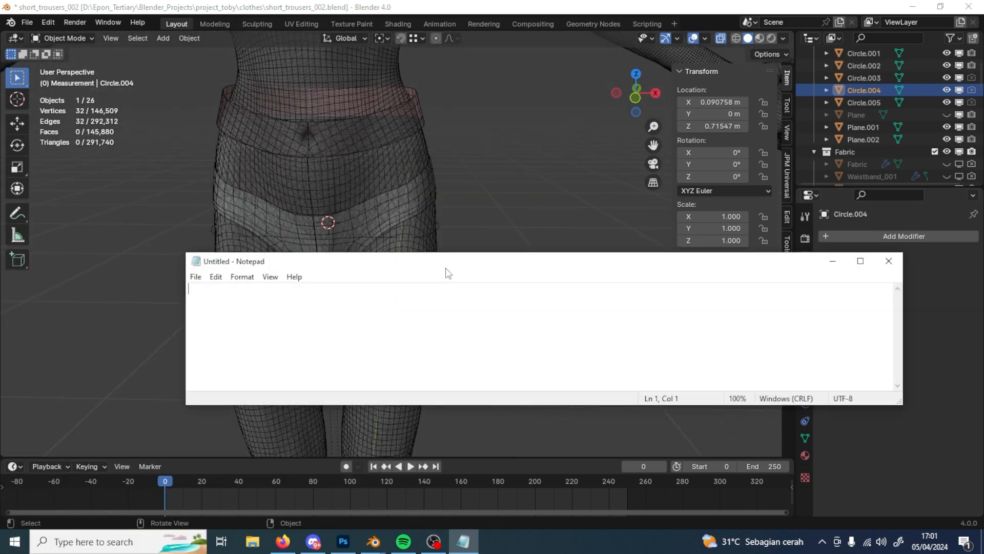
click(823, 544)
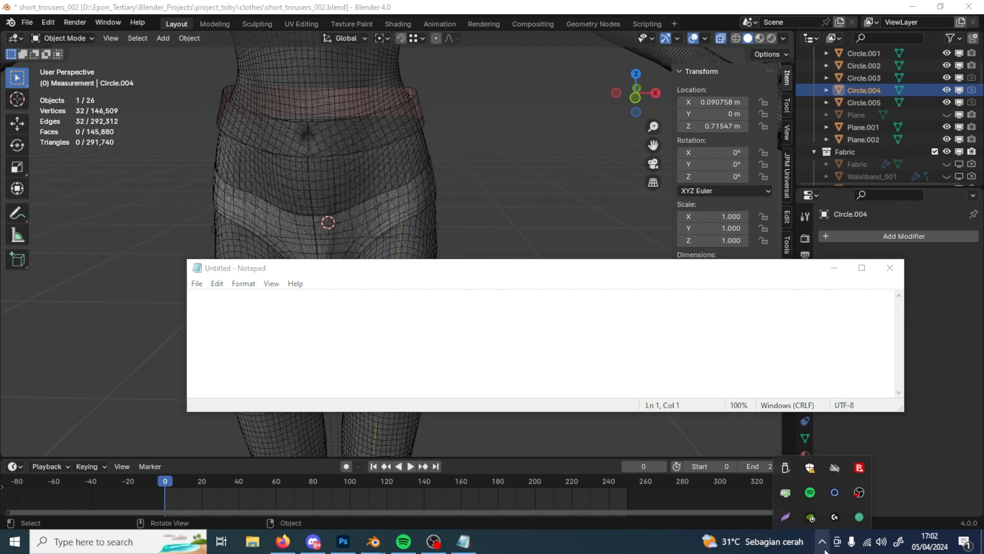
click(825, 548)
click(834, 268)
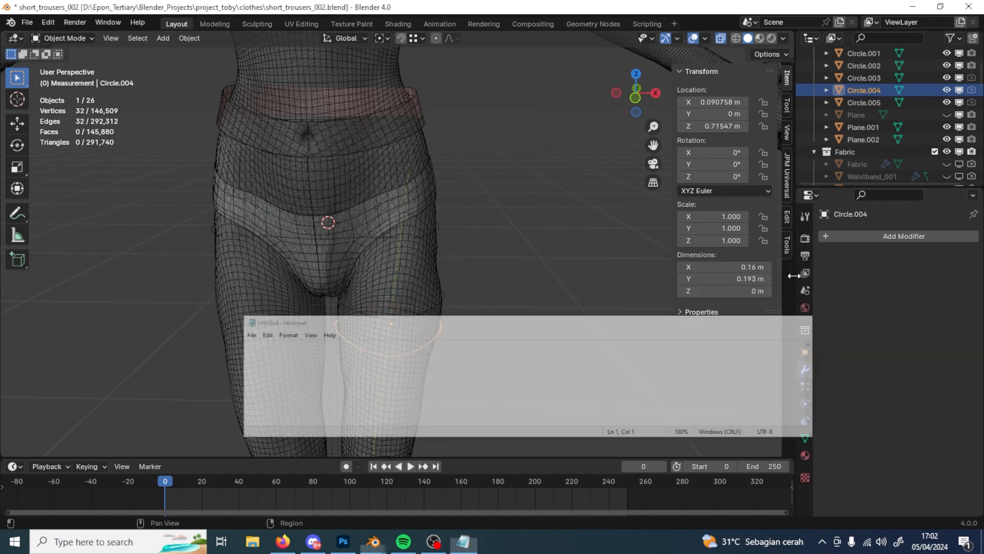
- Enter Edit Mode on the vertical measuring line Plane.001 and select all its edges
middle_drag(471, 298, 481, 325)
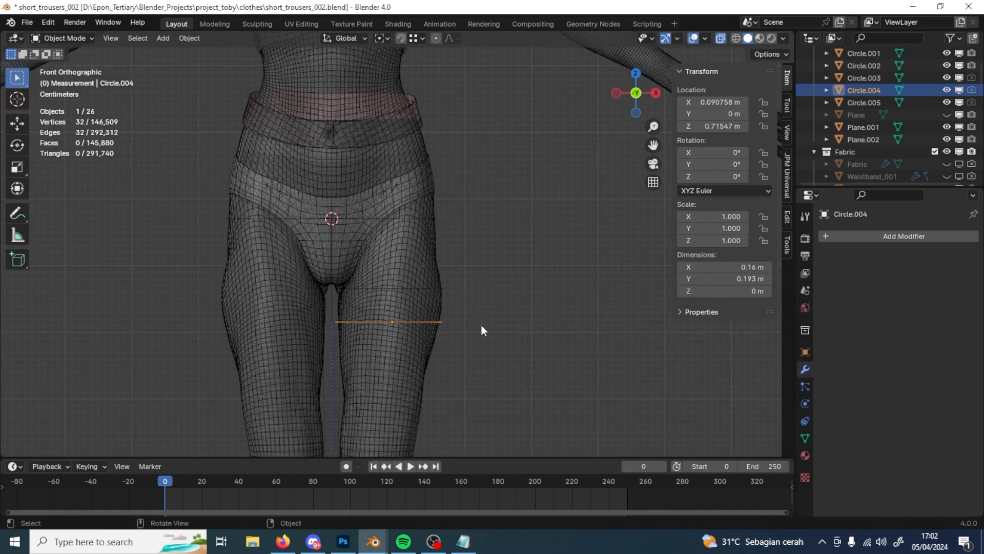
click(331, 302)
click(331, 302)
middle_drag(331, 302, 389, 304)
key(Tab)
click(370, 299)
key(2)
click(394, 285)
key(a)
- Add MeasureIt segment measures to the line's two edges and turn on their display
click(790, 134)
scroll(723, 399, down, 5)
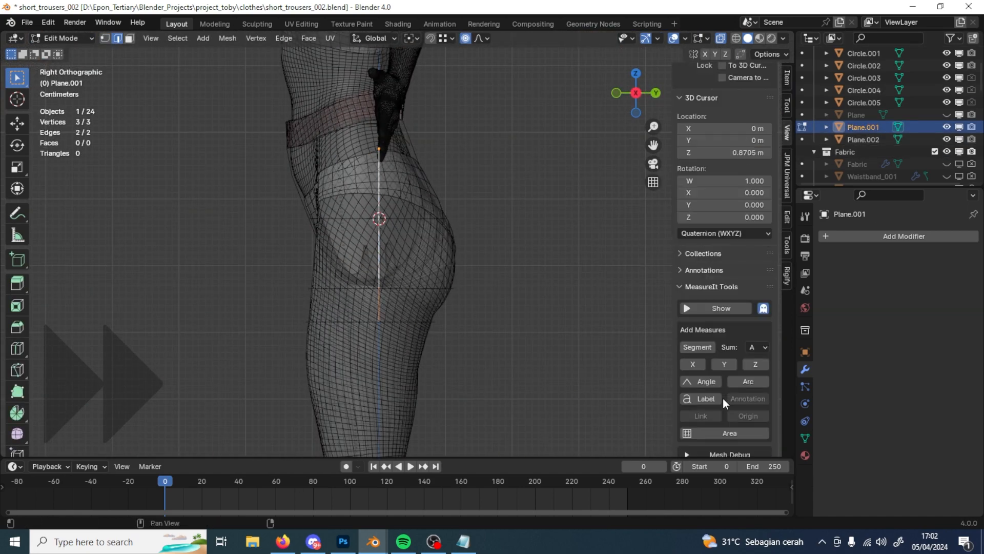
scroll(726, 402, down, 2)
click(697, 303)
click(718, 265)
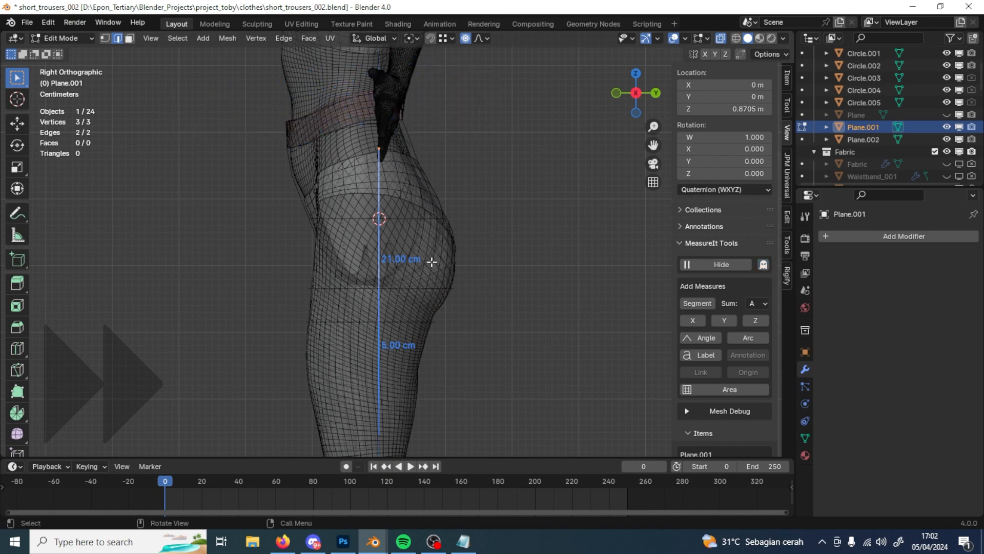
- Switch to Notepad, write "waist to crotch = 21cm, crotch to thigh = 5cm" and return to Blender
middle_drag(432, 262, 505, 284)
scroll(329, 272, up, 5)
shift+middle_drag(329, 271, 418, 270)
scroll(418, 362, down, 2)
click(463, 541)
text(wa)
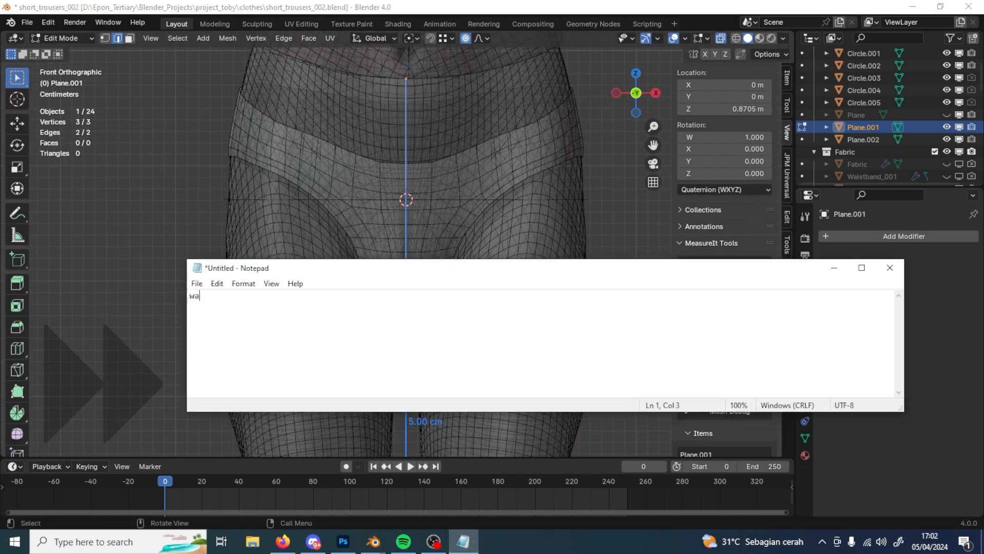
text(ist to crotch = 21cm, crotch to thigh )
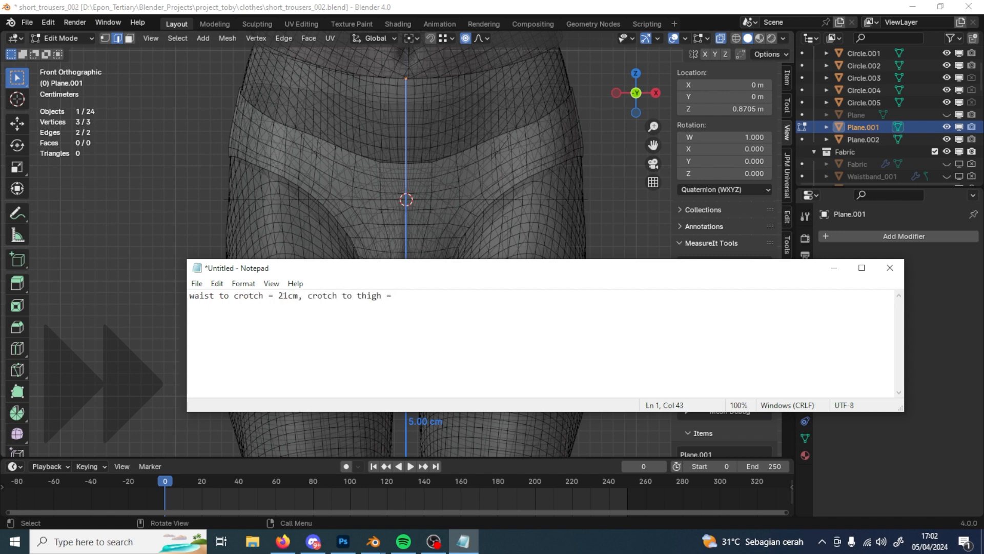
text(= 5cm)
click(578, 6)
- Select the crotch line Plane.002, enter Edit Mode and add MeasureIt segment measures to all its edges
scroll(472, 362, down, 4)
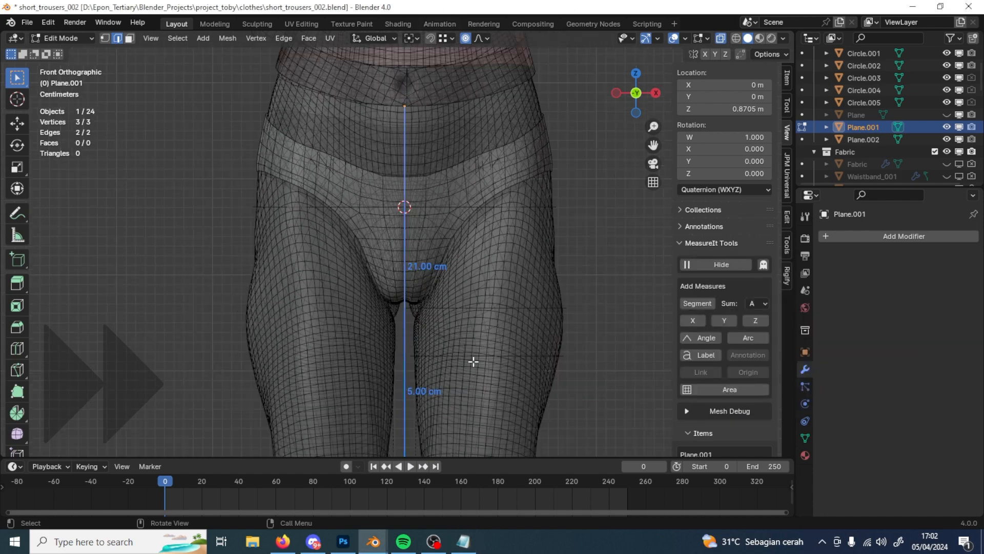
key(Tab)
middle_drag(466, 351, 335, 297)
click(322, 208)
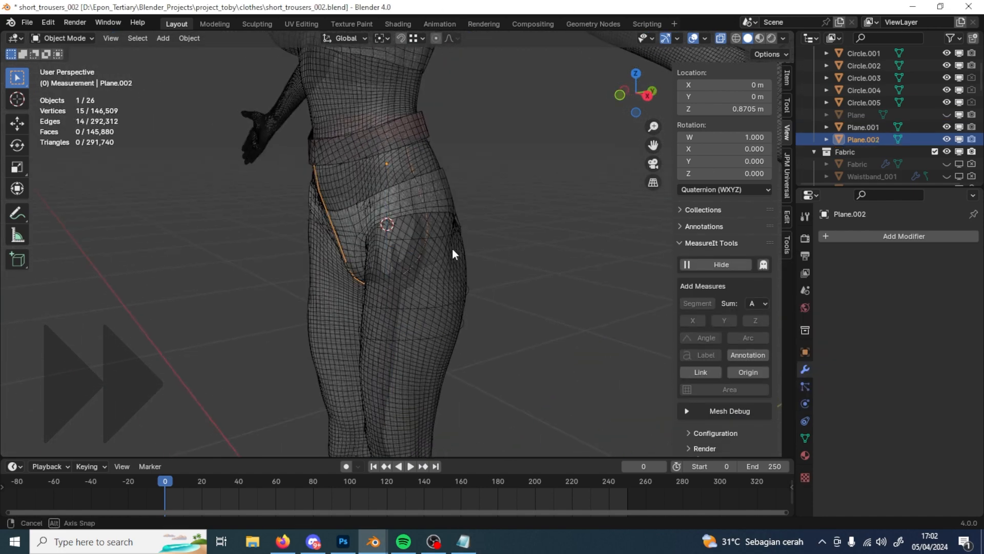
key(KP_3)
key(Tab)
key(a)
click(697, 303)
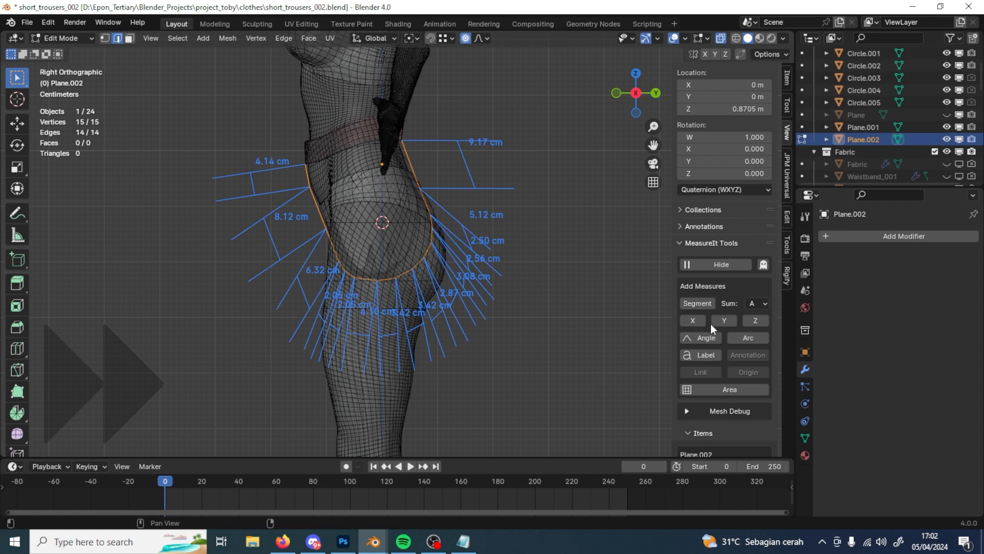
- Turn off the MeasureIt display in the viewport and bring up the crotch line's segment totals
scroll(711, 324, down, 5)
scroll(747, 246, up, 4)
click(721, 166)
scroll(742, 378, down, 13)
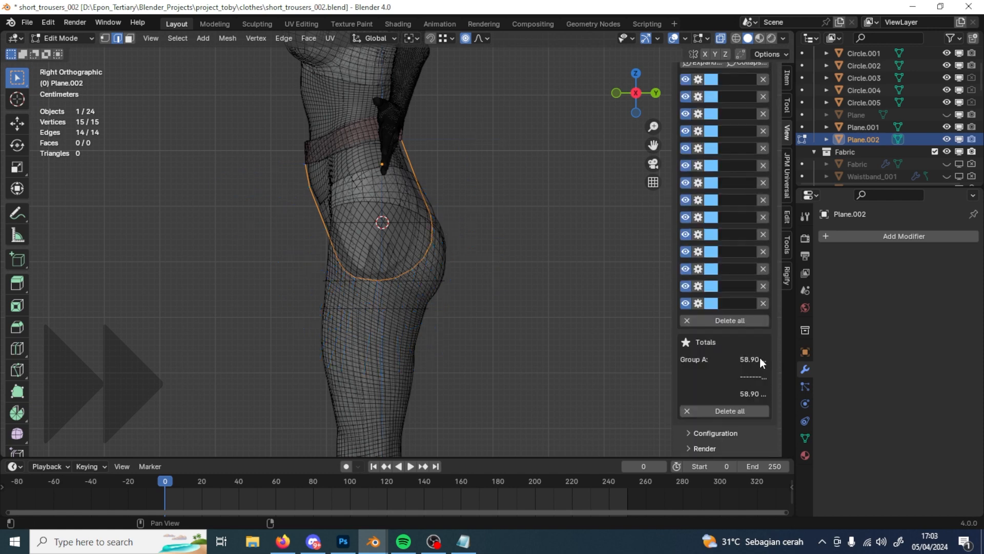
shift+middle_drag(513, 307, 513, 333)
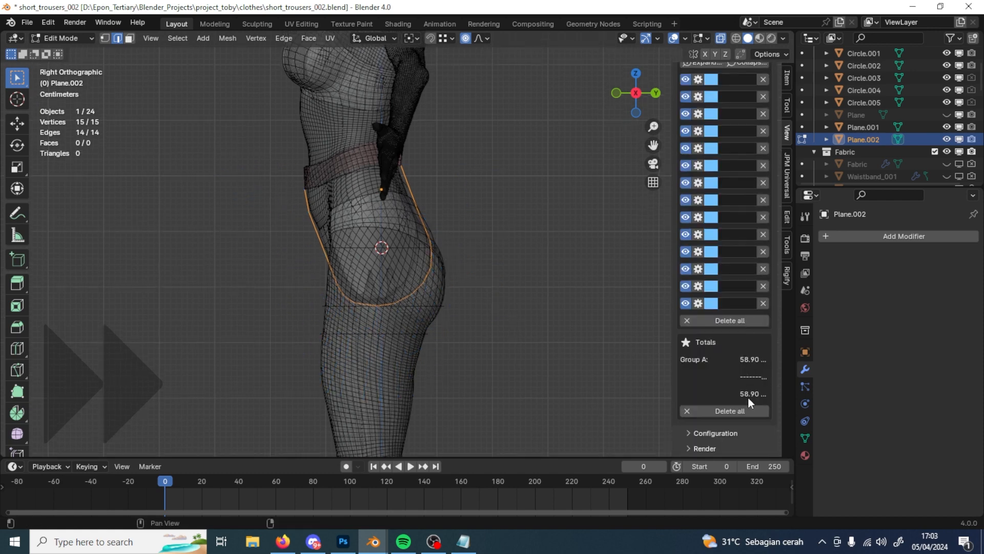
- Switch to Notepad, add the entry "crotch line = 59cm" below a blank line and return to Blender
click(464, 541)
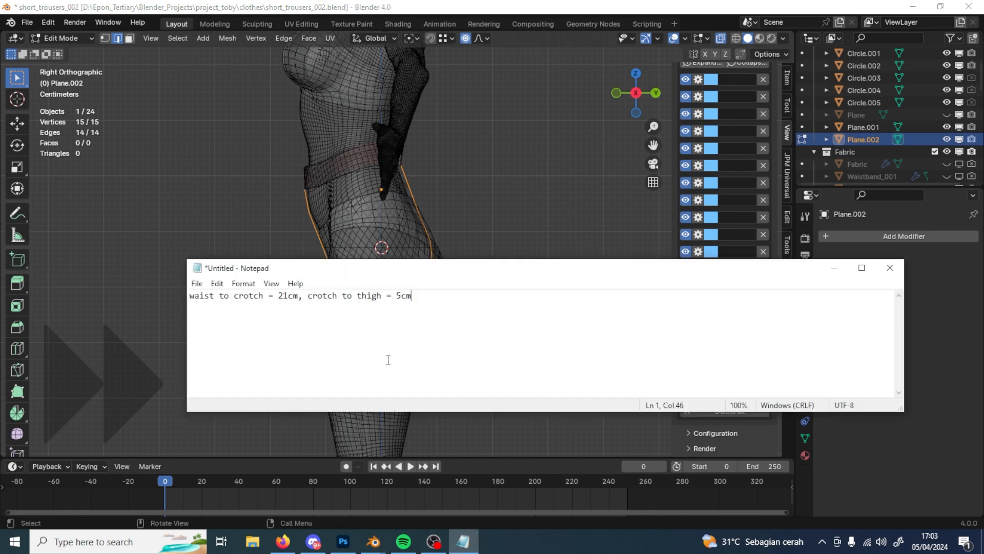
key(Return)
key(Return)
text(crotch line = 59cm)
key(alt+Tab)
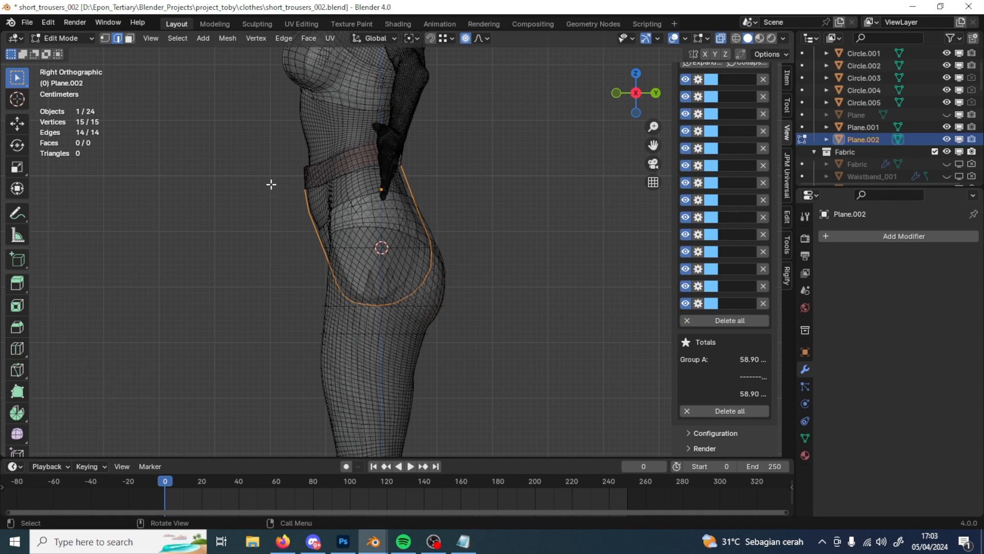
- Select the crotch line's edges from the lowest point up the front to the waist and replace the measures with segments for them
scroll(378, 333, up, 4)
key(1)
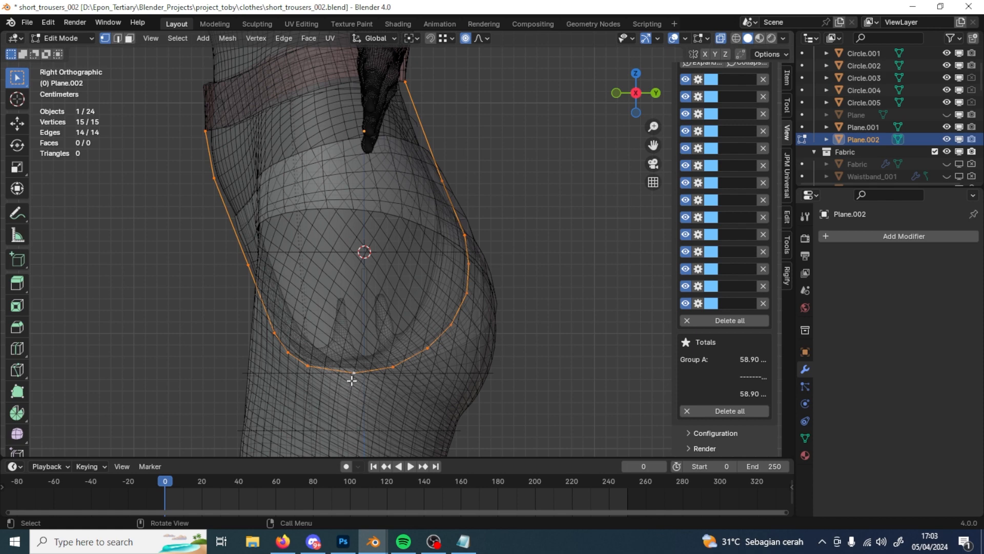
click(352, 381)
shift+middle_drag(372, 388, 418, 369)
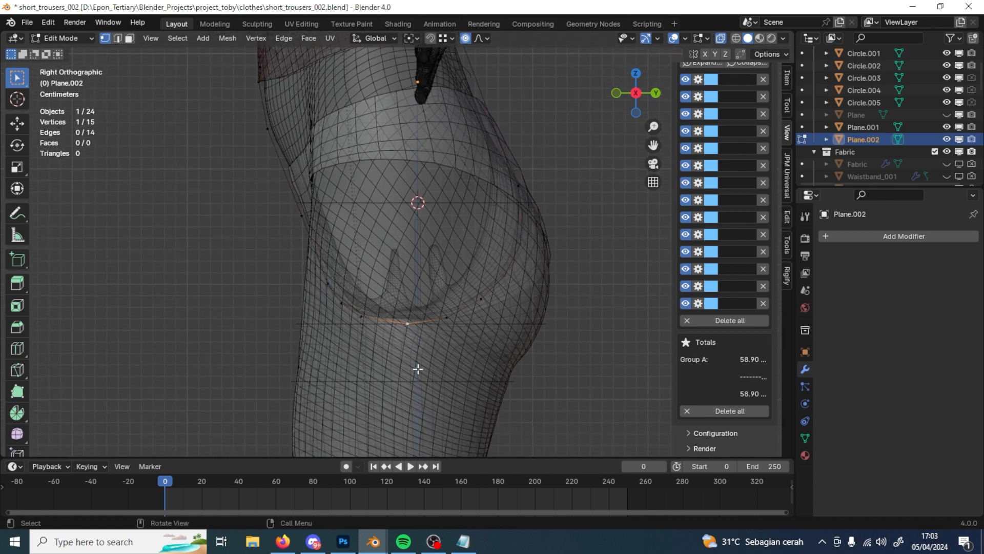
shift+middle_drag(409, 328, 406, 349)
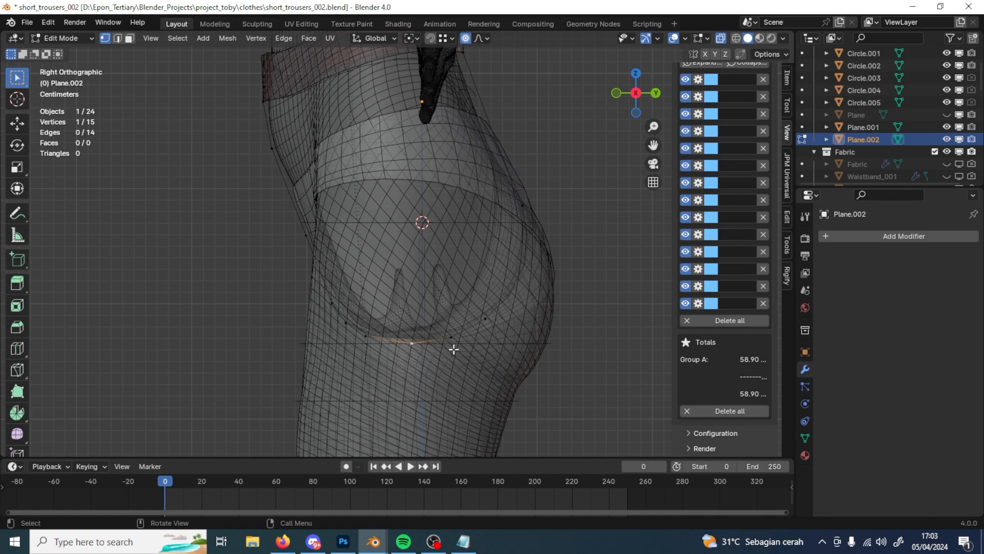
key(2)
click(390, 341)
ctrl+click(268, 133)
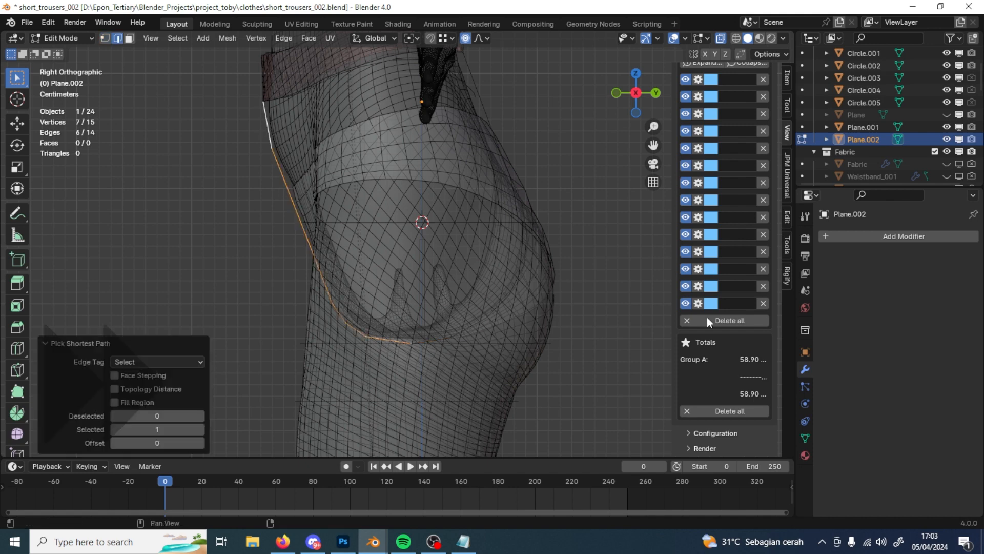
click(731, 321)
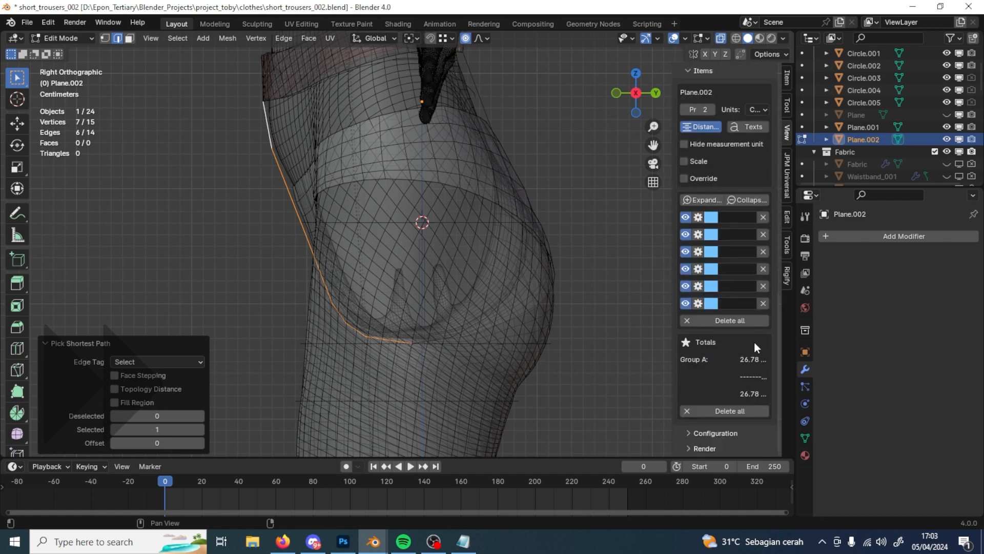
- Switch to Notepad, append ", 27cm/" to the crotch line entry and return to Blender
click(463, 542)
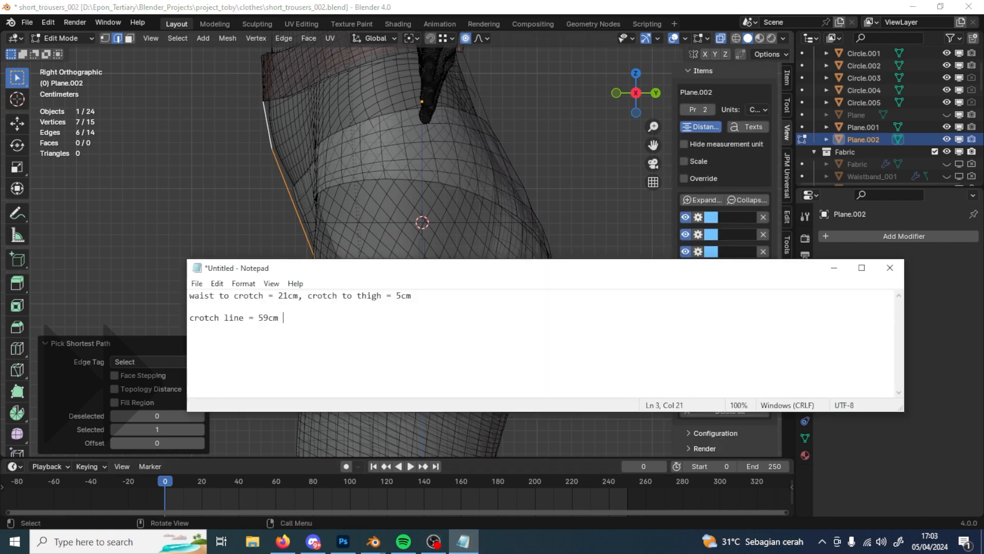
key(BackSpace)
text(, 27cm/)
click(437, 6)
- Select the crotch line's edges from the lowest point up the back to the waist and measure only those segments
click(435, 341)
ctrl+click(484, 111)
scroll(727, 359, up, 5)
scroll(728, 378, down, 6)
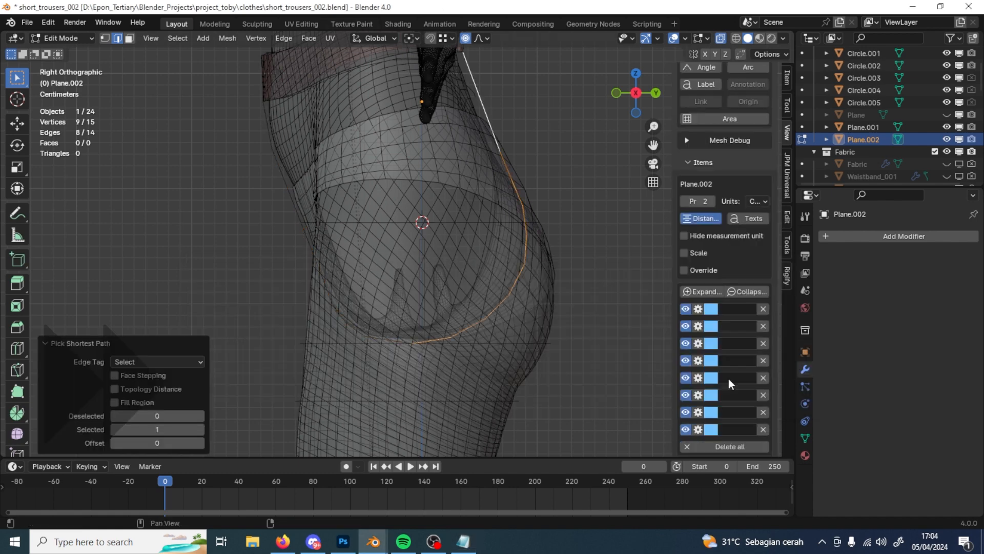
- Switch to Notepad, complete the crotch line entry with "32cm" and minimise the document to return to Blender
key(alt+Tab)
text(32cm)
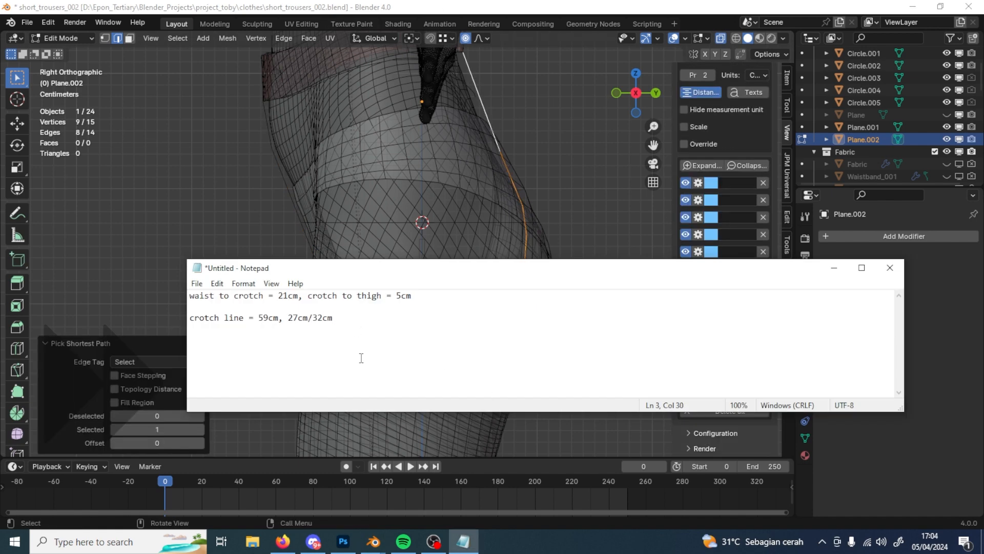
click(293, 318)
click(833, 268)
- Leave the crotch line, enter Edit Mode on Circle.003 around the thigh at crotch height and measure its segments
middle_drag(416, 272, 580, 252)
key(Tab)
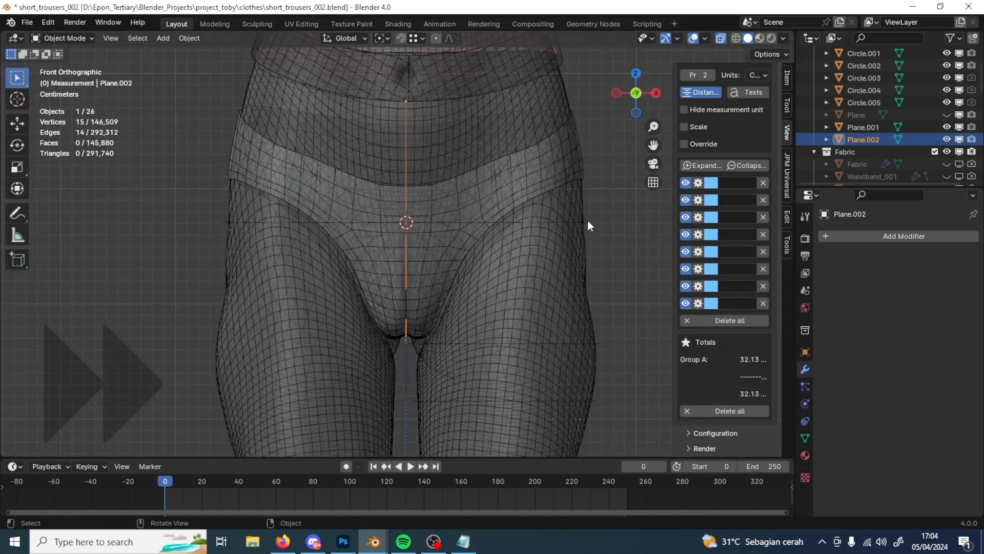
click(588, 221)
shift+middle_drag(607, 347, 557, 293)
click(553, 293)
key(Tab)
scroll(710, 320, down, 8)
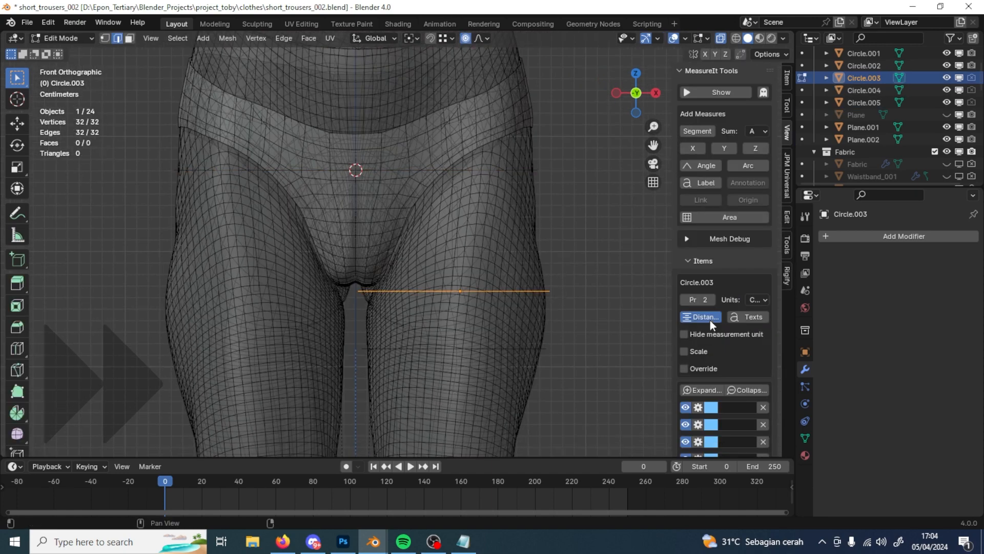
scroll(709, 320, down, 8)
- Switch to Notepad, start a new "crotch" entry and change "line" to "circumference" in the 59cm entry
key(alt+Tab)
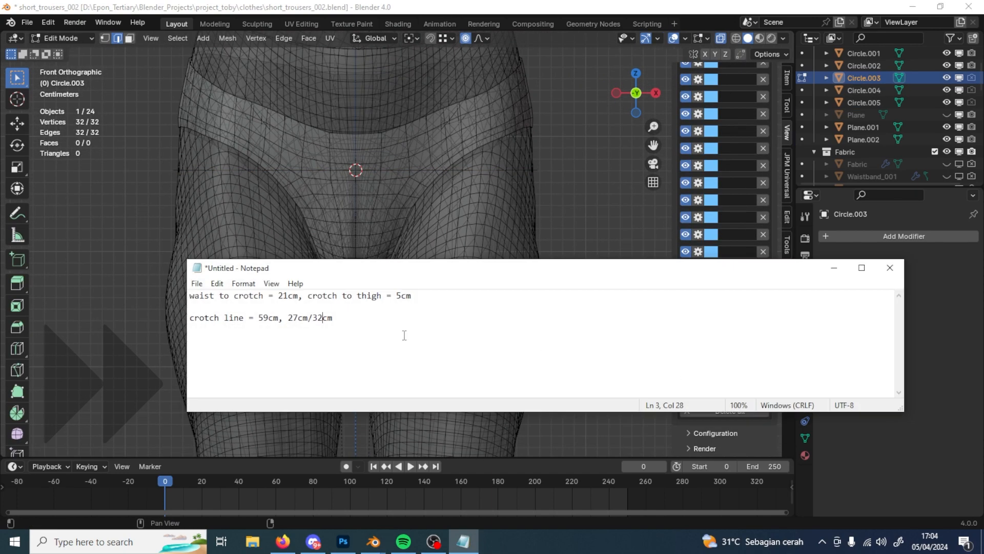
key(End)
key(Return)
key(Return)
text(crotch)
text( line)
key(BackSpace)
key(BackSpace)
double_click(233, 317)
text(circumference)
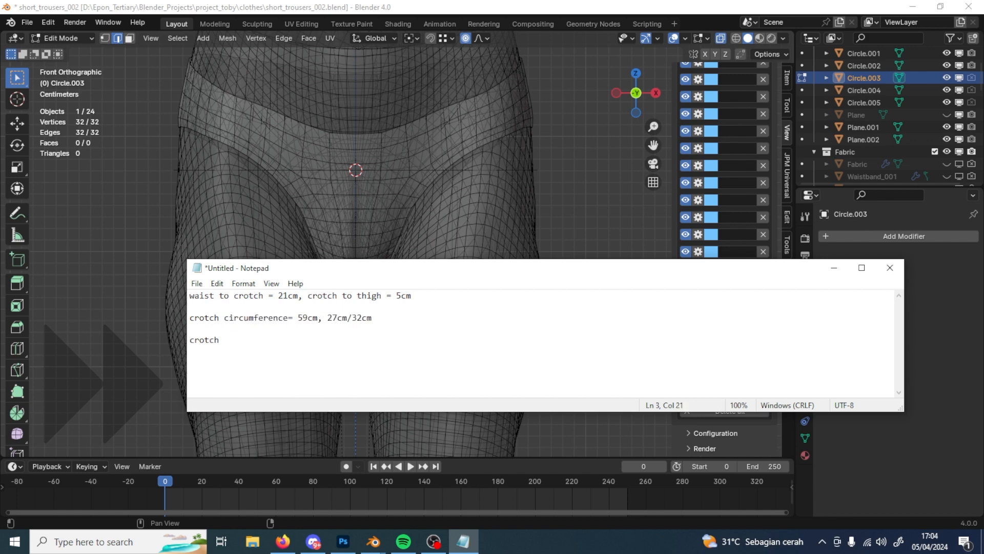
- Complete the new entry as "crotch to thigh circumference = 60cm", return to Blender and leave Edit Mode
click(270, 339)
text(line)
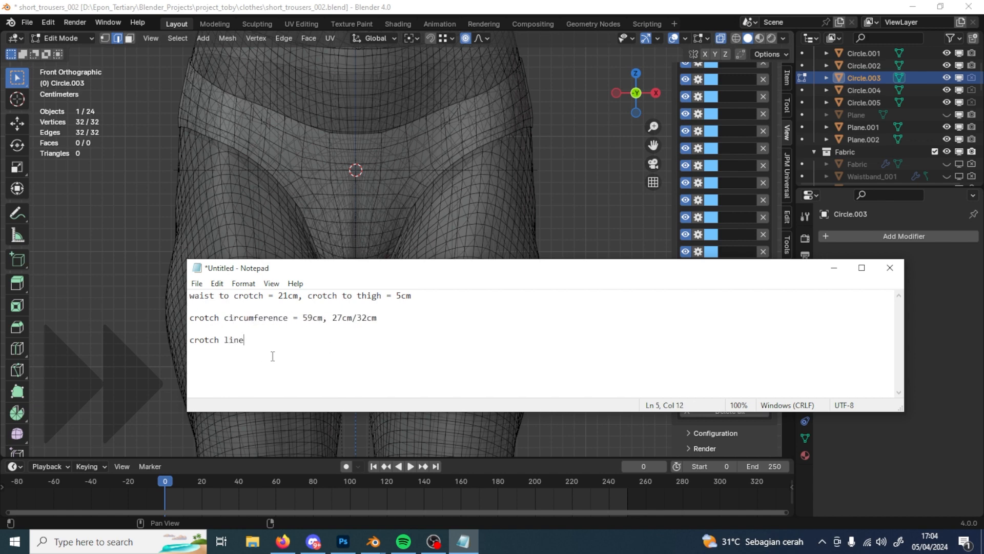
text(to thigh)
key(End)
key(ctrl+shift+Left)
text(circumference = 60cm)
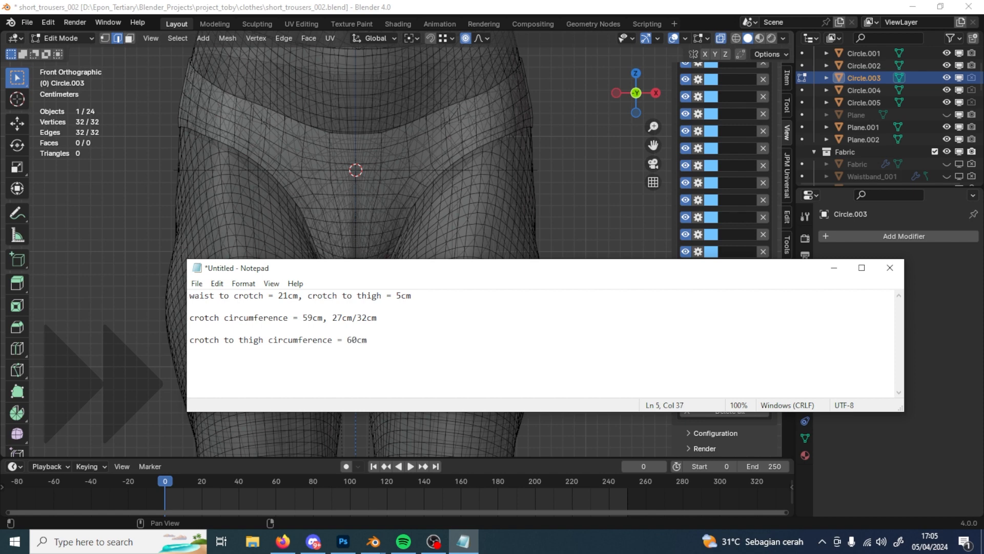
click(442, 7)
key(Tab)
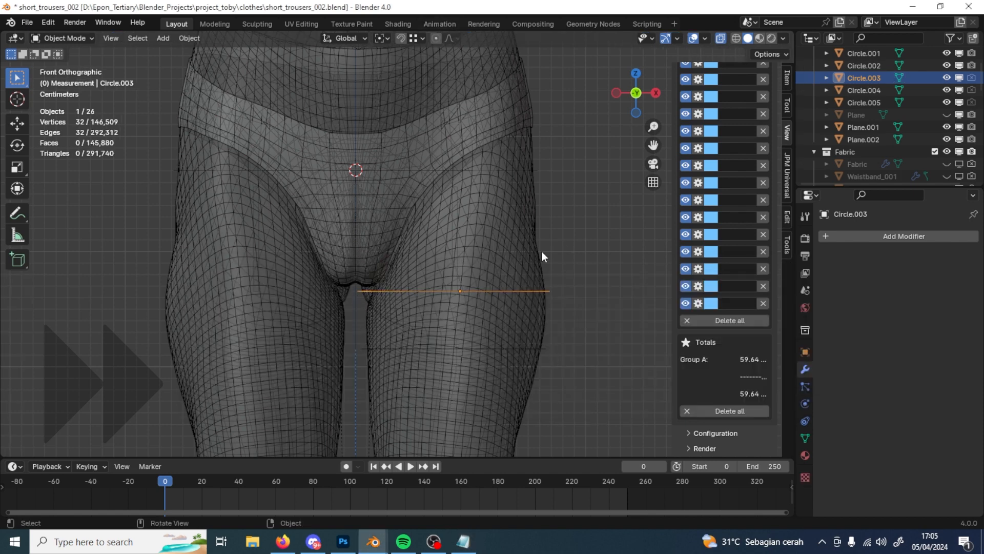
- Switch to the short_trousers_001 Blender window, disable the Cloth.002 shape key and hide the Beskar_Rig collection
click(373, 542)
click(172, 487)
click(472, 389)
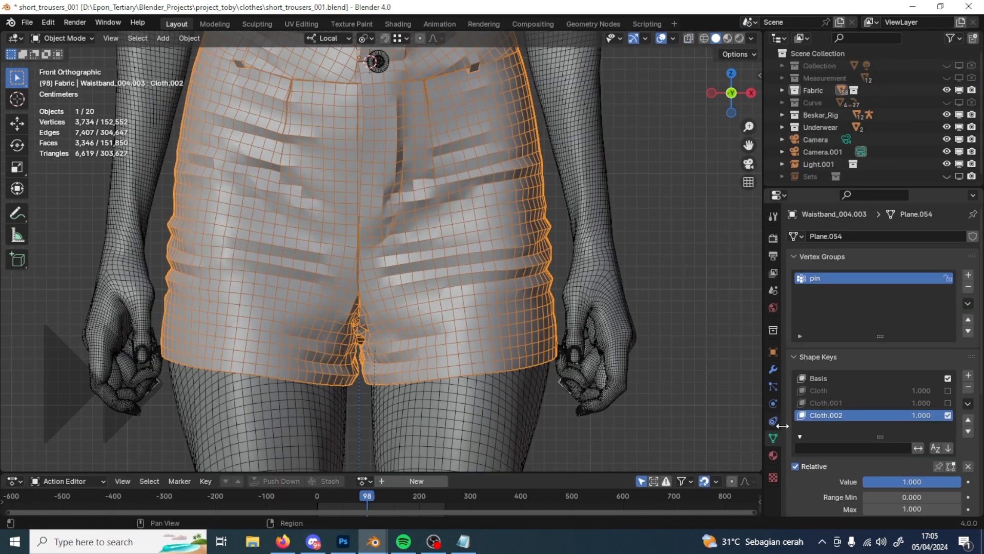
click(948, 415)
scroll(445, 354, down, 5)
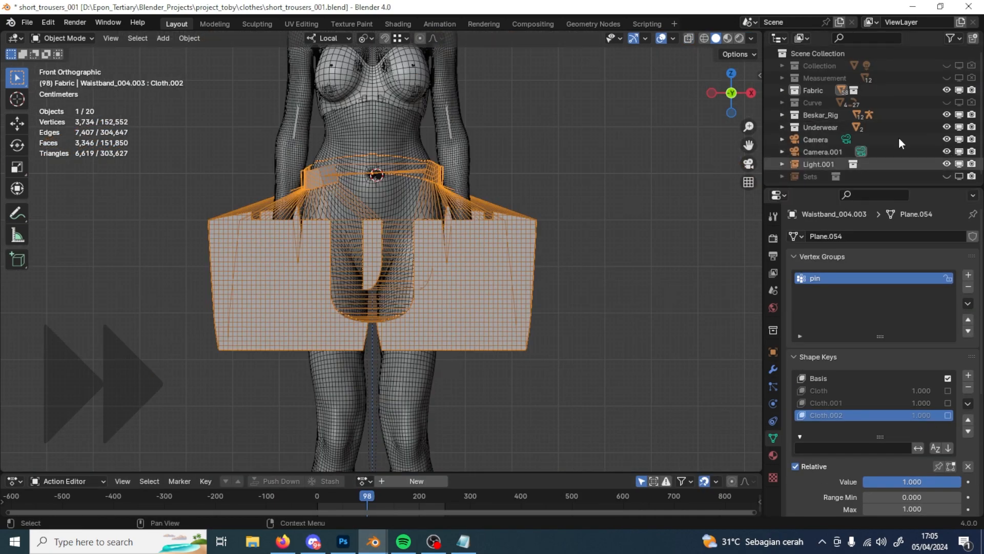
click(946, 114)
scroll(450, 325, up, 6)
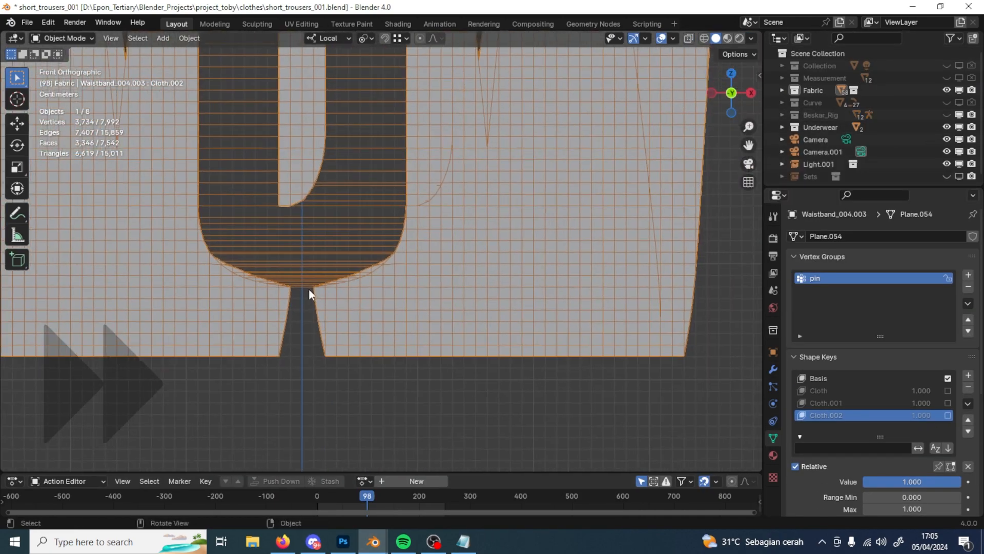
- In Edit Mode on the Basis shape, select the pattern's horizontal edge row at crotch level and compare it with the body's thigh circle
key(Tab)
click(846, 410)
alt+click(366, 287)
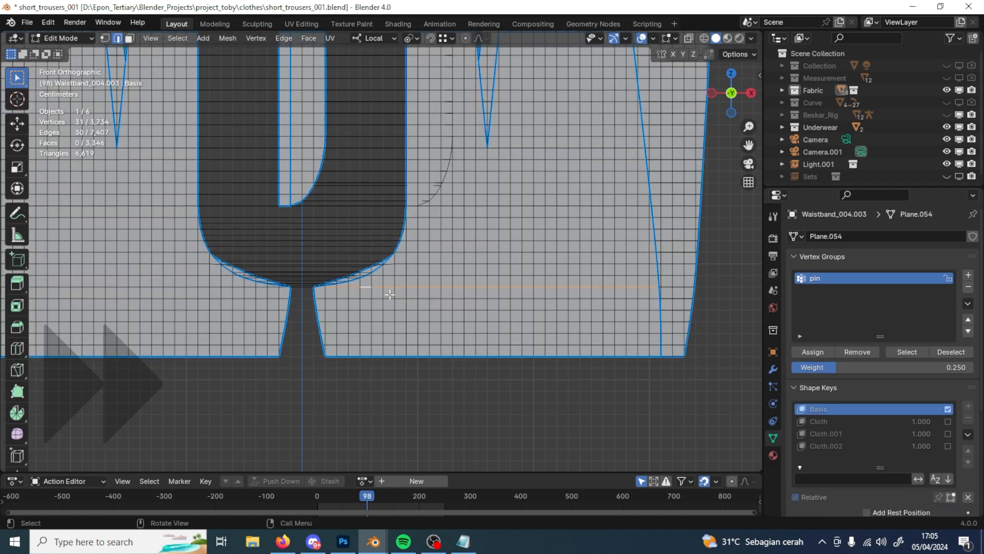
shift+middle_drag(324, 298, 328, 336)
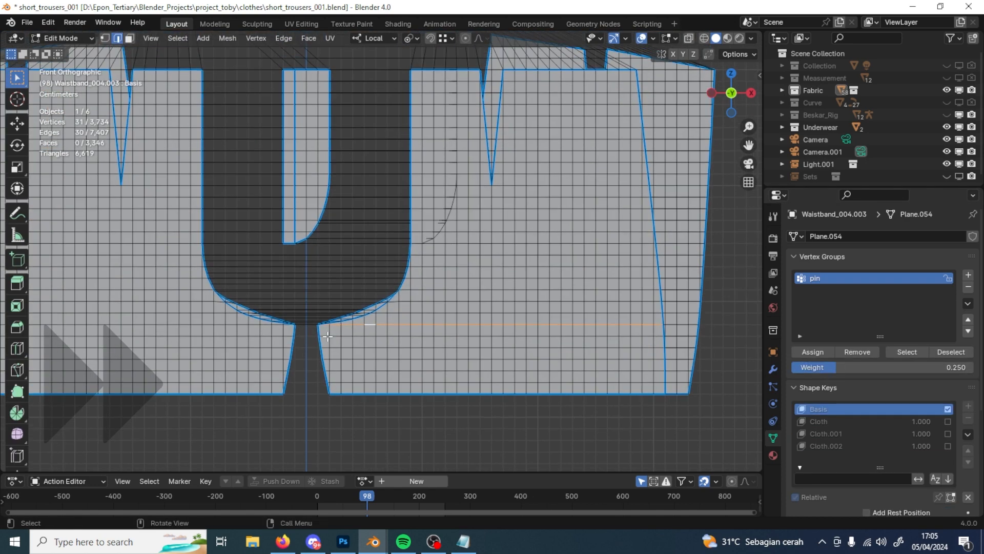
key(alt+Tab)
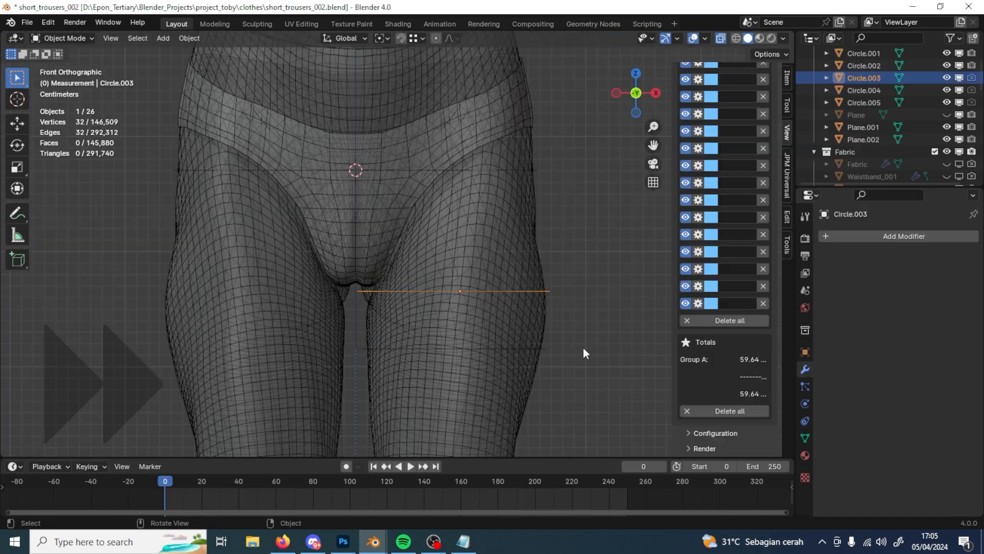
key(alt+Tab)
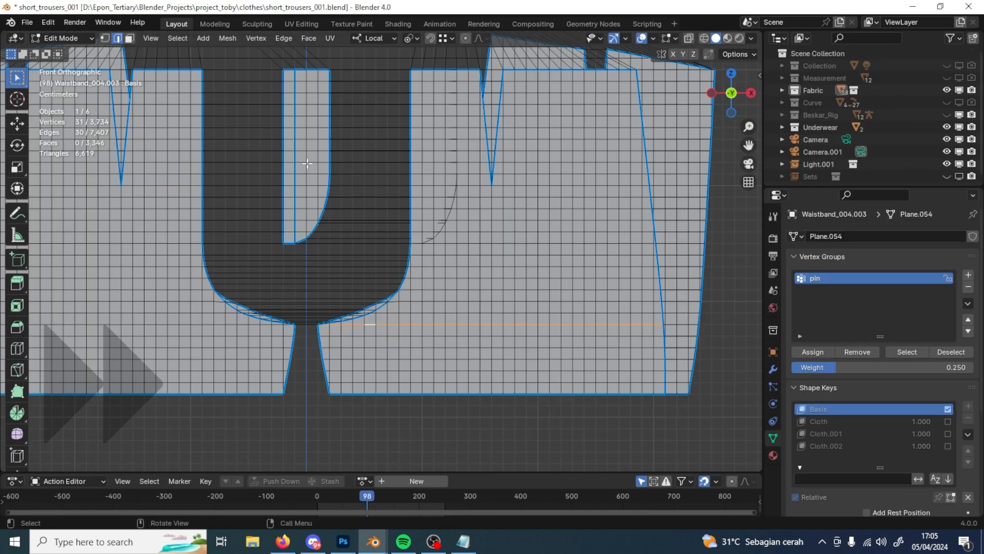
key(Tab)
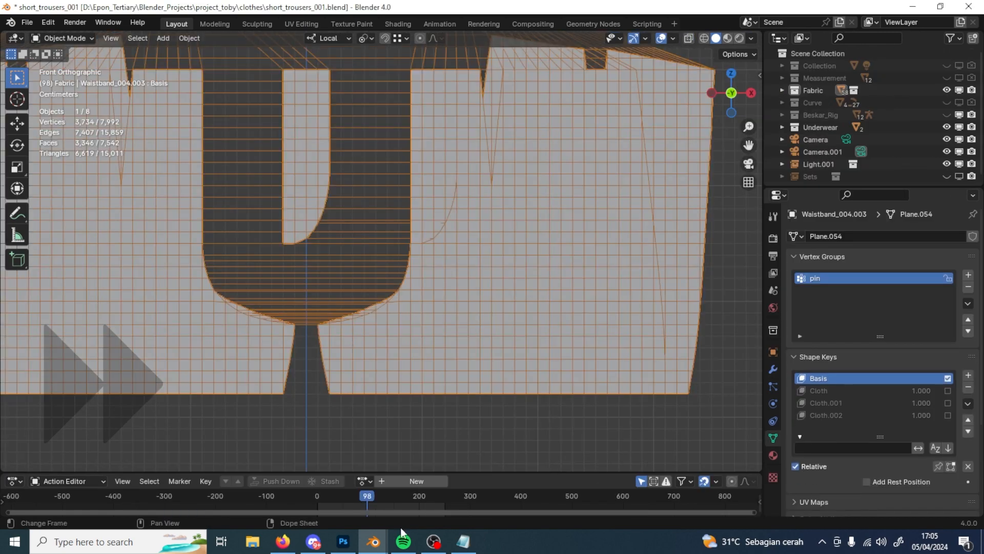
- Switch to Notepad and change the label of the 60cm entry to "crotch line"
key(alt+Tab)
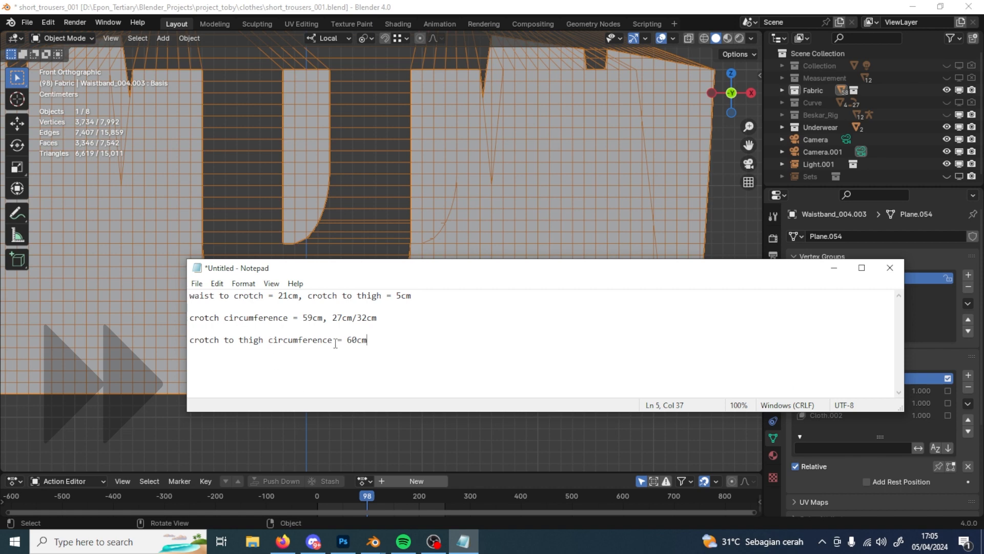
drag(334, 341, 224, 341)
text(line)
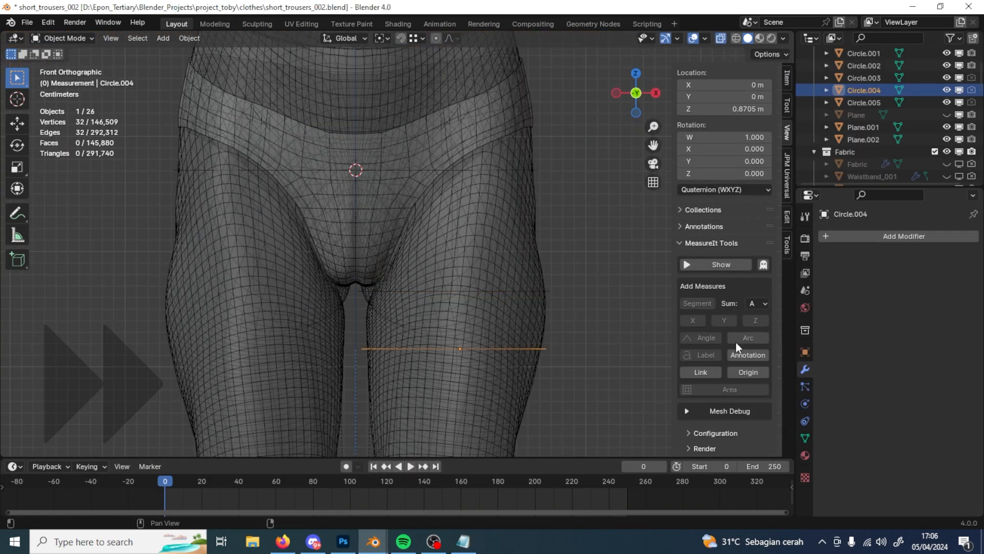
- Back in short_trousers_002, enter Edit Mode on the lower thigh circle Circle.004 and add MeasureIt segment measures to its edges
key(Tab)
click(697, 303)
scroll(701, 373, down, 20)
- Switch to Notepad, add a new line "thigh circumference =" below the crotch line entry, and return to Blender
key(alt+Tab)
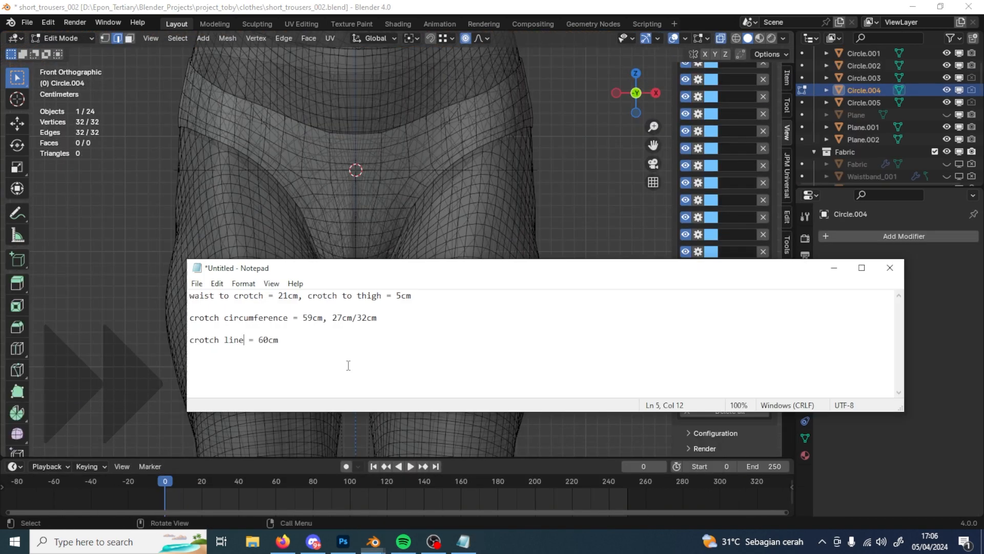
click(348, 365)
key(Return)
key(Return)
text(thigh circ)
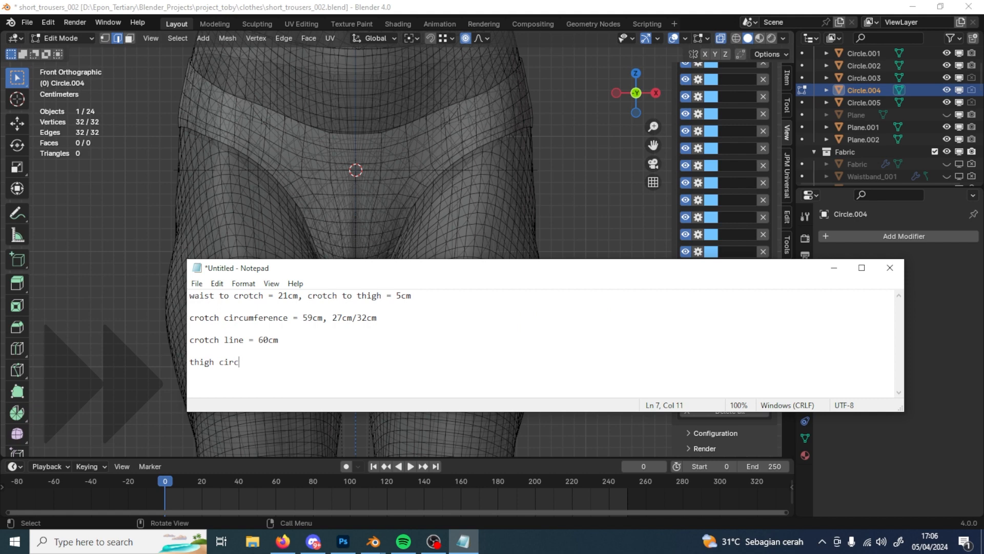
text(umference =)
key(alt+Tab)
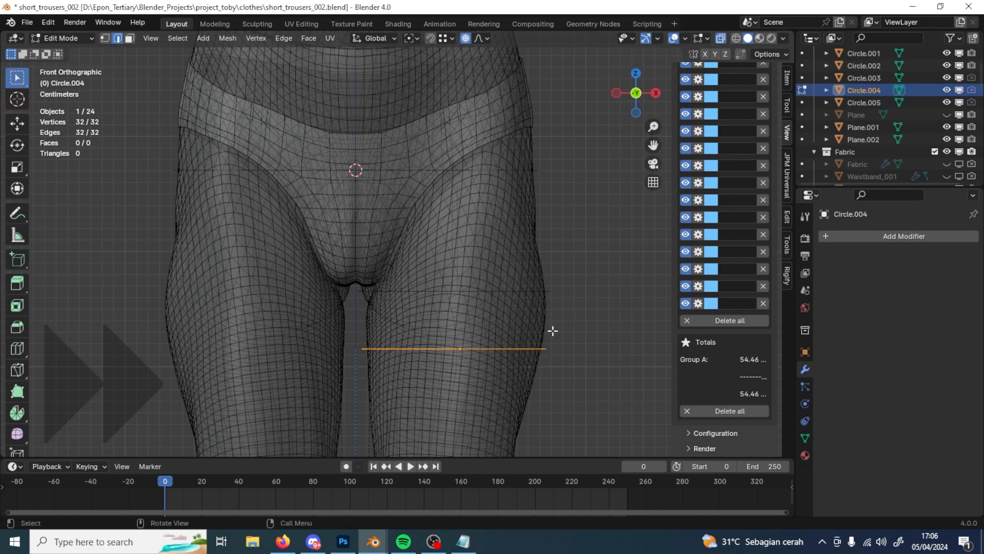
- Leave Edit Mode, reselect the lower thigh circle Circle.004 and read its MeasureIt total
shift+middle_drag(568, 207, 580, 304)
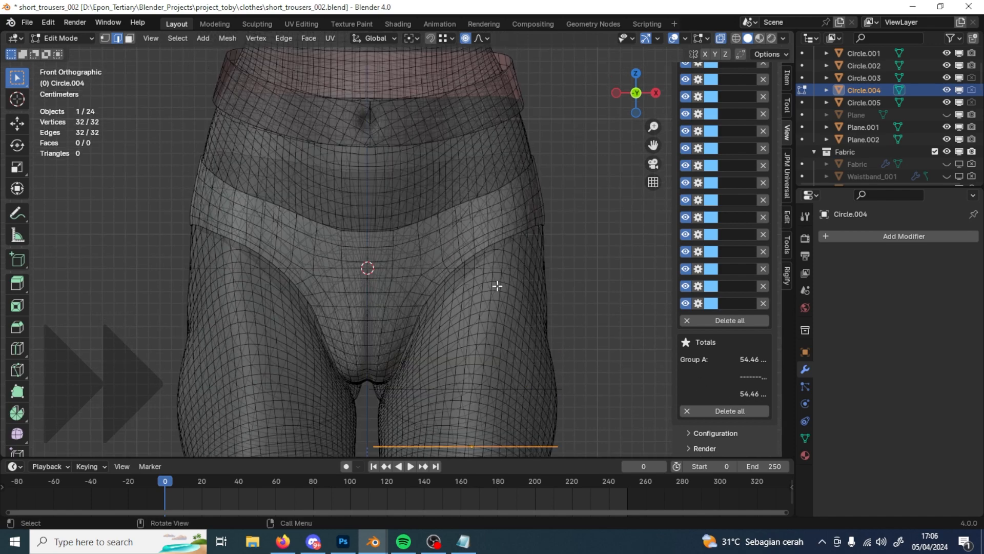
key(Tab)
click(552, 272)
click(566, 392)
shift+middle_drag(593, 447, 595, 420)
click(569, 421)
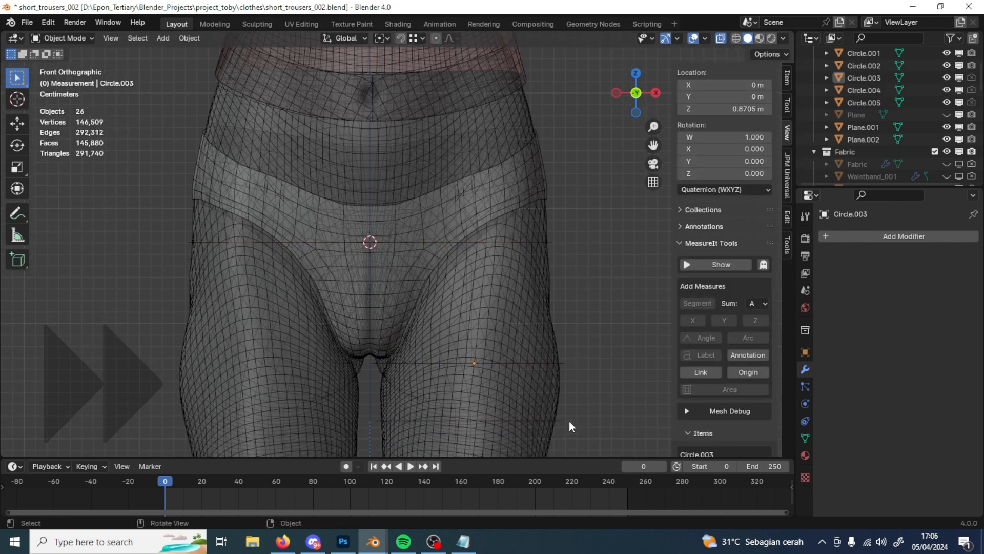
click(565, 420)
scroll(738, 399, down, 15)
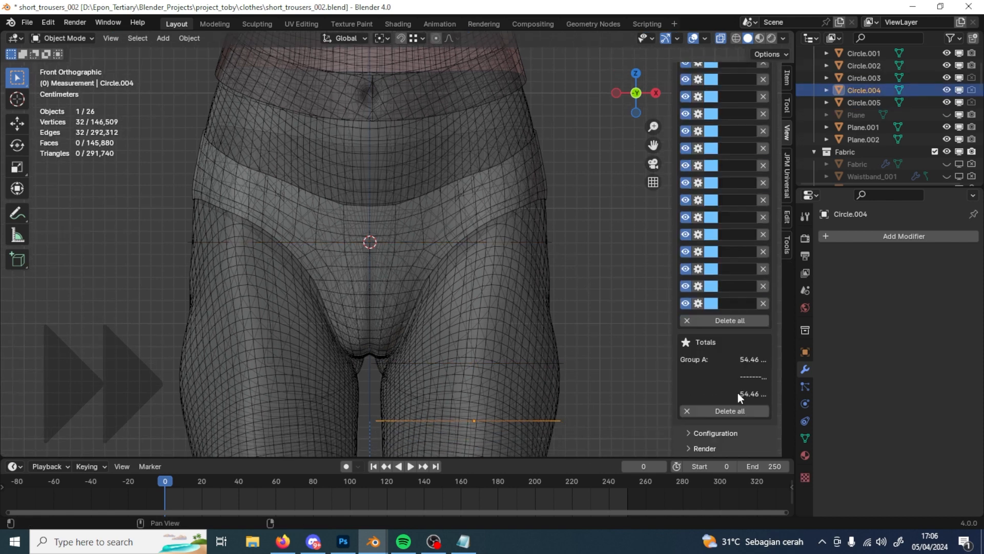
shift+middle_drag(581, 379, 555, 349)
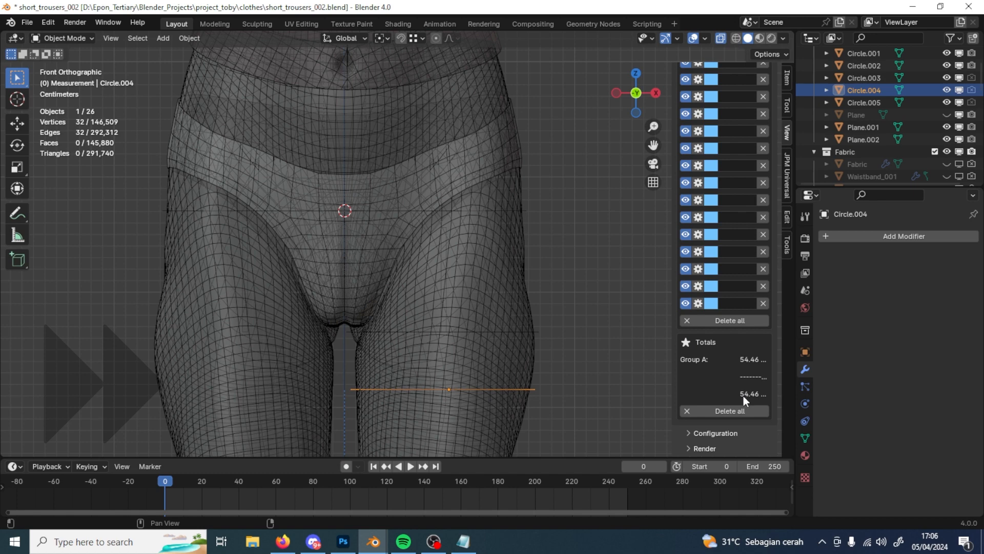
- In Notepad, complete the thigh circumference as "56cm/4 = 14cm" and extend the crotch line entry with "/4cm = 15cm"
click(463, 541)
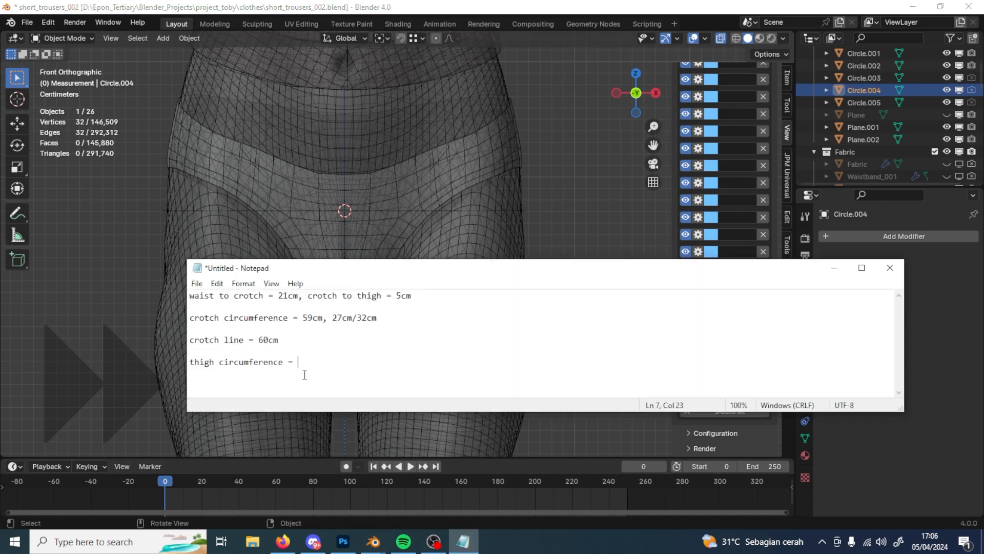
text(56cm/4 = 2)
key(BackSpace)
text(14cm)
click(327, 340)
text(/4cm = 15cm)
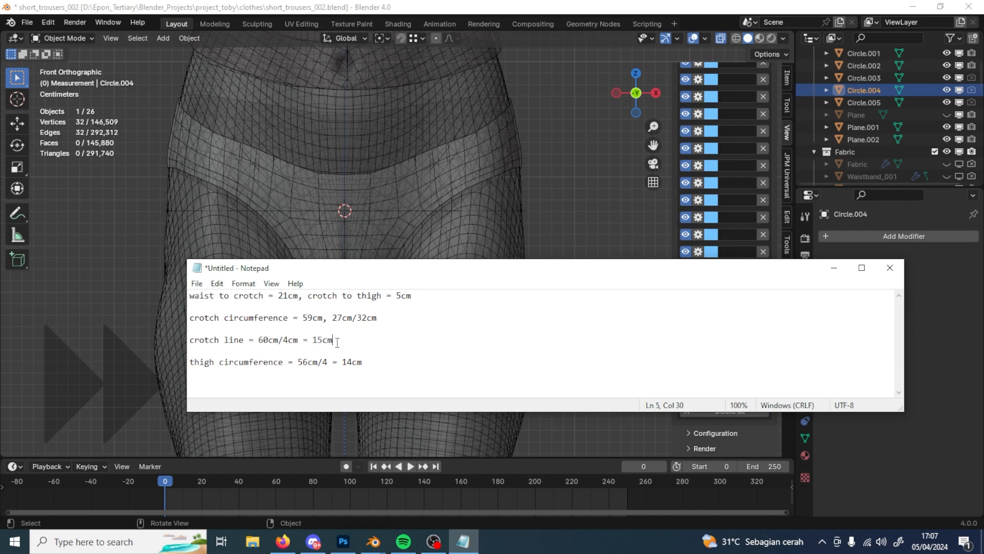
click(834, 268)
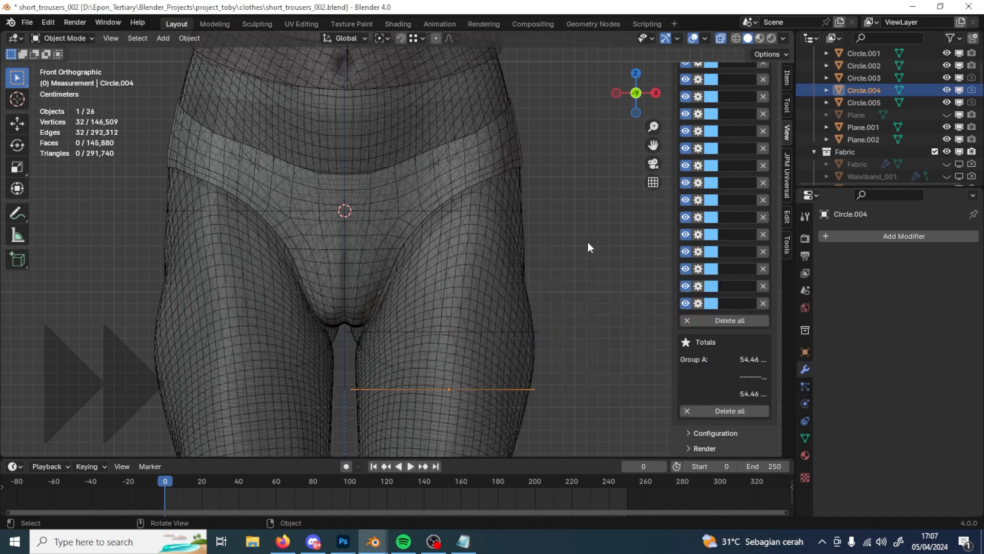
- In Blender, edit the hip circle Circle.005, turn off proportional editing and move its rear vertex between the buttocks along the Y axis
click(529, 210)
click(528, 210)
key(n)
scroll(416, 245, down, 3)
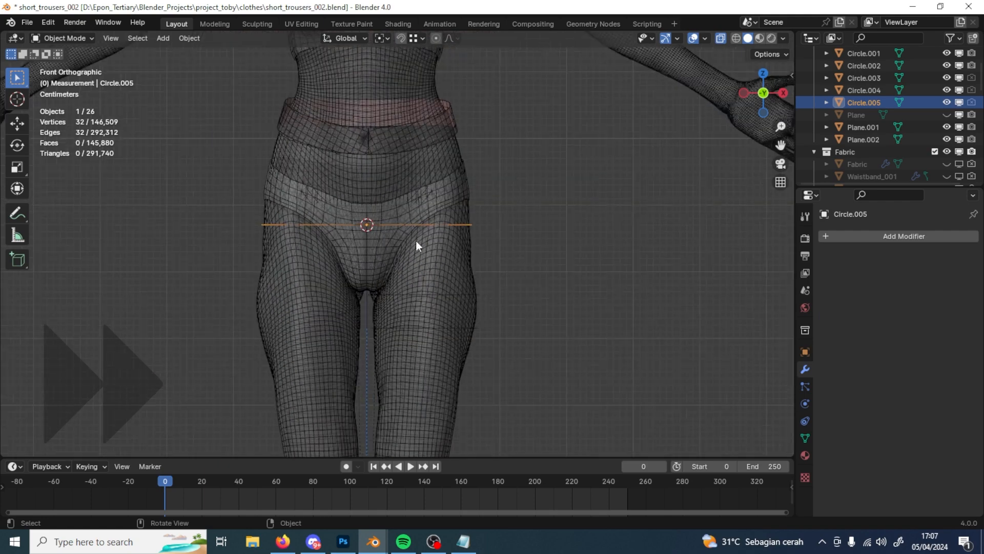
middle_drag(426, 202, 491, 301)
key(Tab)
click(409, 275)
click(465, 42)
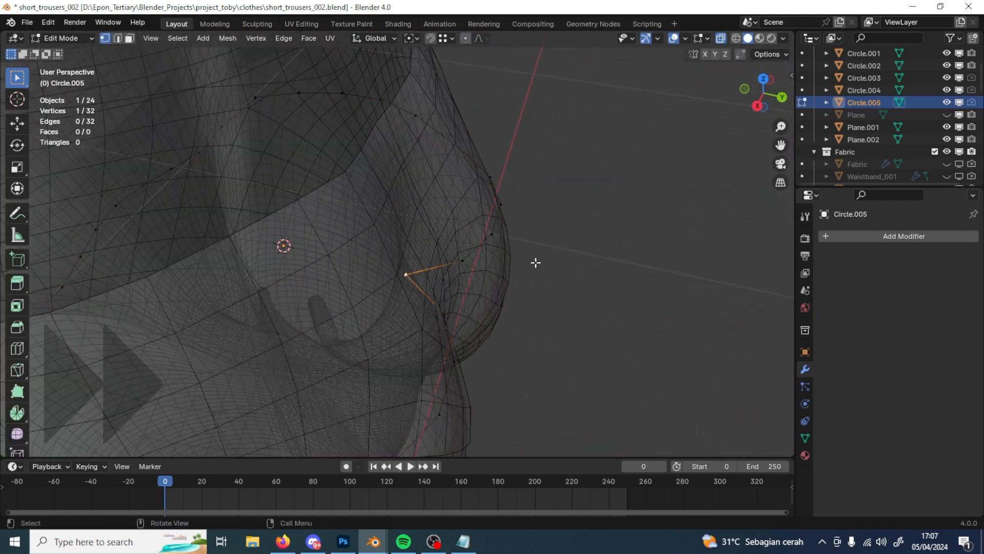
key(g)
middle_drag(535, 262, 452, 287)
key(y)
click(602, 281)
- Select all of Circle.005 in Edit Mode and add MeasureIt segment measures to its edges
key(Tab)
key(n)
key(Tab)
key(a)
click(685, 301)
scroll(703, 343, down, 20)
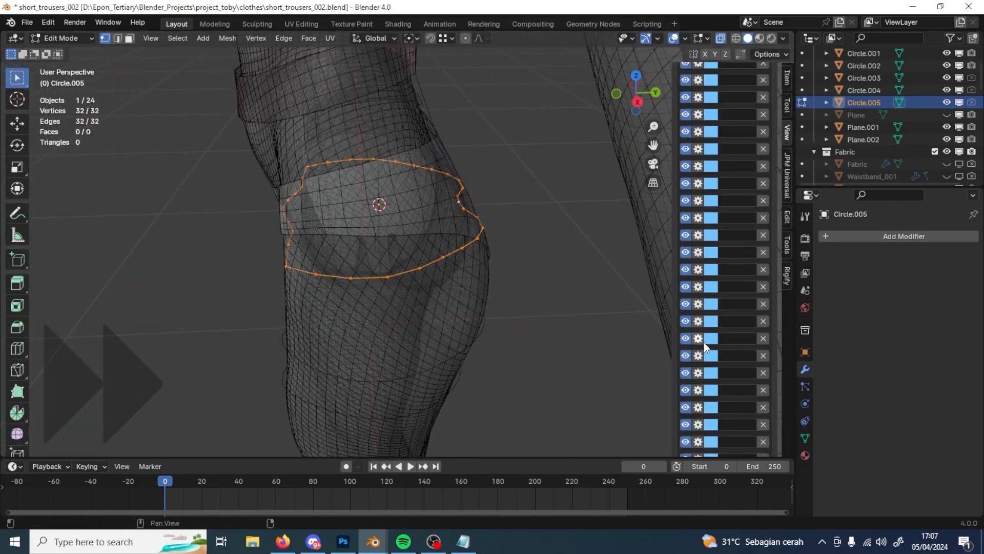
middle_drag(308, 249, 359, 260)
- Record "hip circumference = 88cm/4 = 22cm" on a new line in Notepad and minimize it
click(463, 541)
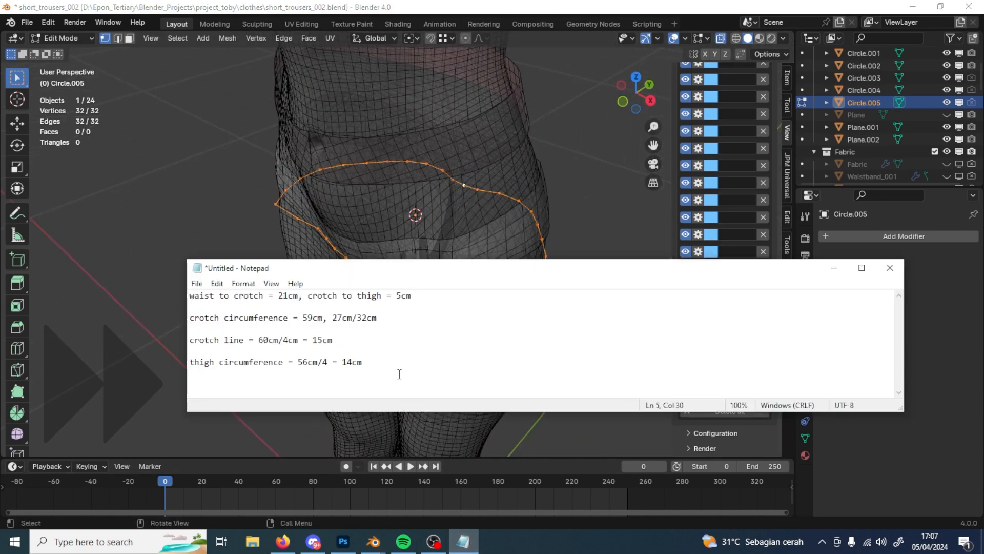
text(hip circumference = 88cm/4)
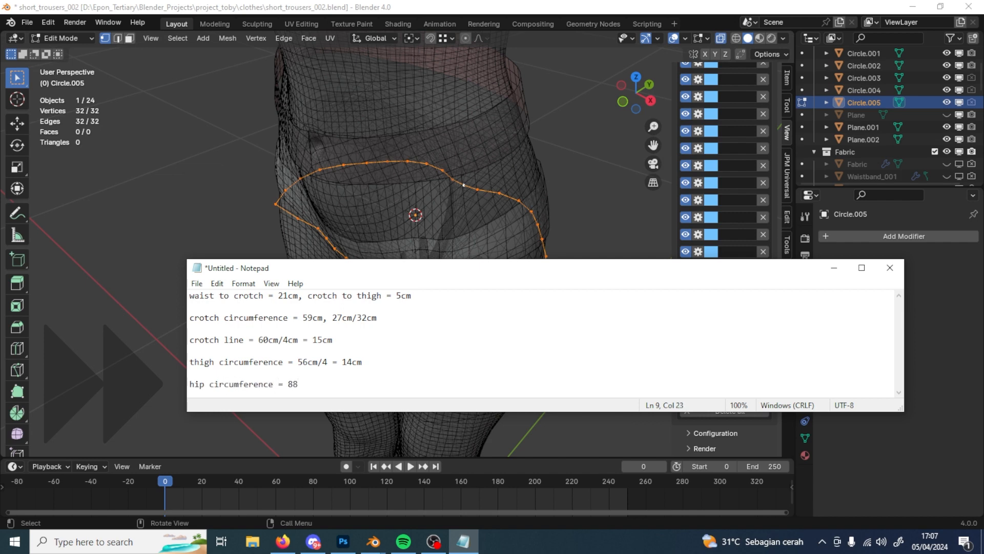
text( = 22cm)
click(834, 267)
middle_drag(512, 297, 456, 266)
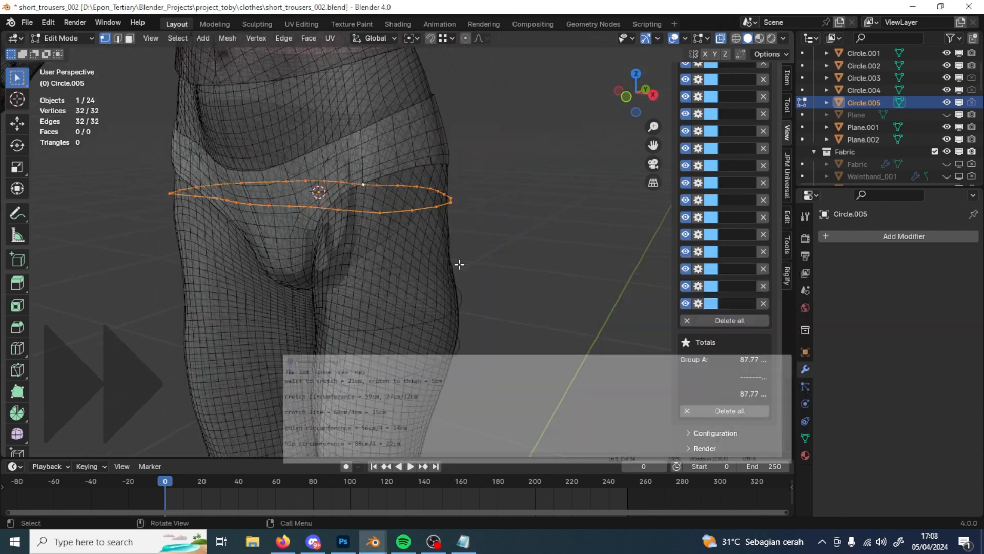
scroll(456, 264, down, 5)
middle_drag(479, 324, 342, 297)
scroll(413, 274, up, 5)
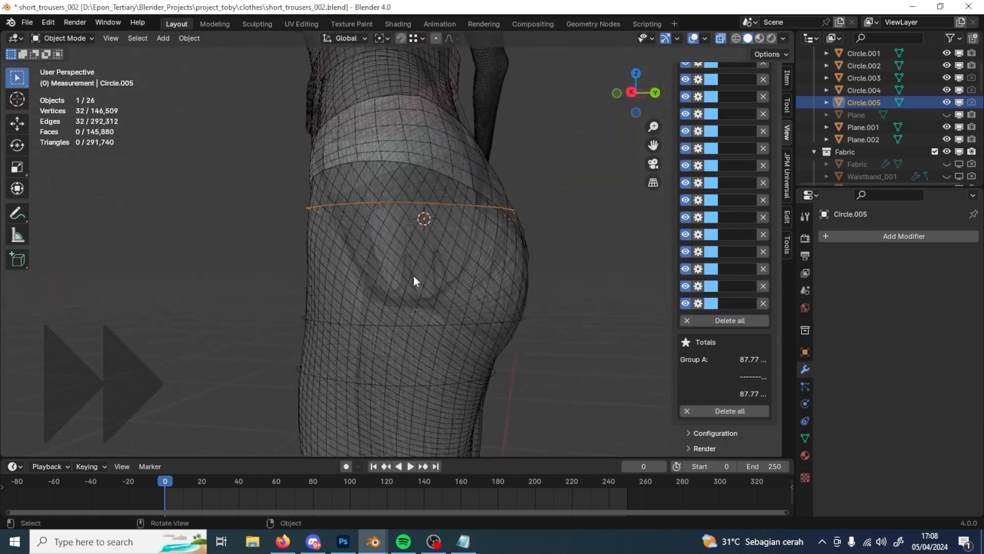
middle_drag(413, 275, 550, 291)
scroll(533, 293, down, 4)
key(KP_1)
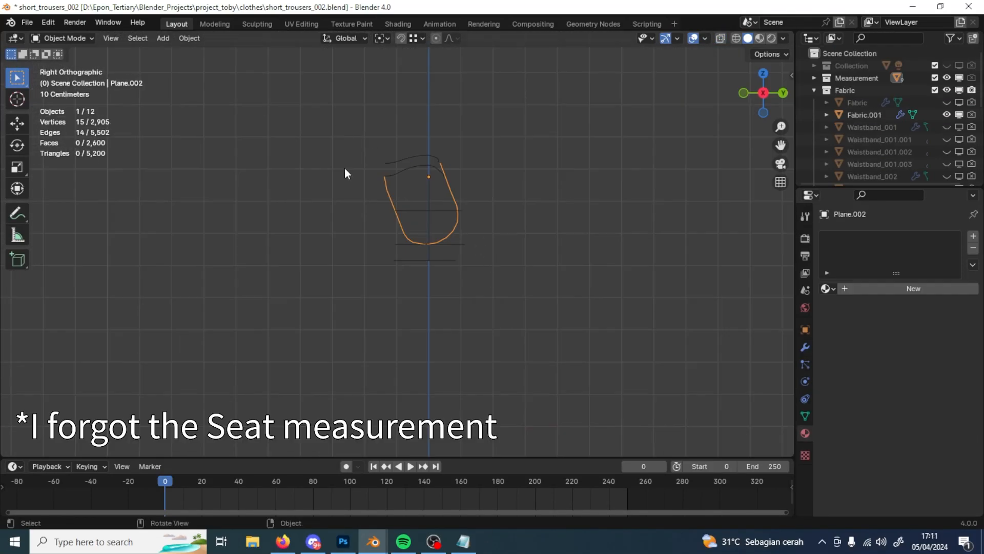
- View the seat curve Plane.002 from the side, then add a "Seat =" entry below the hip circumference in Notepad
scroll(510, 269, up, 3)
shift+middle_drag(554, 215, 463, 328)
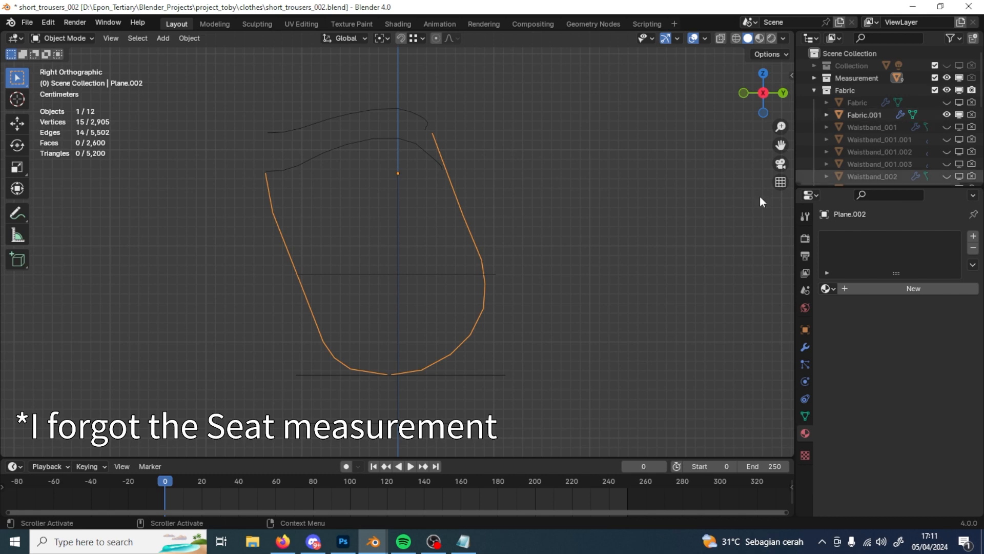
scroll(858, 137, down, 5)
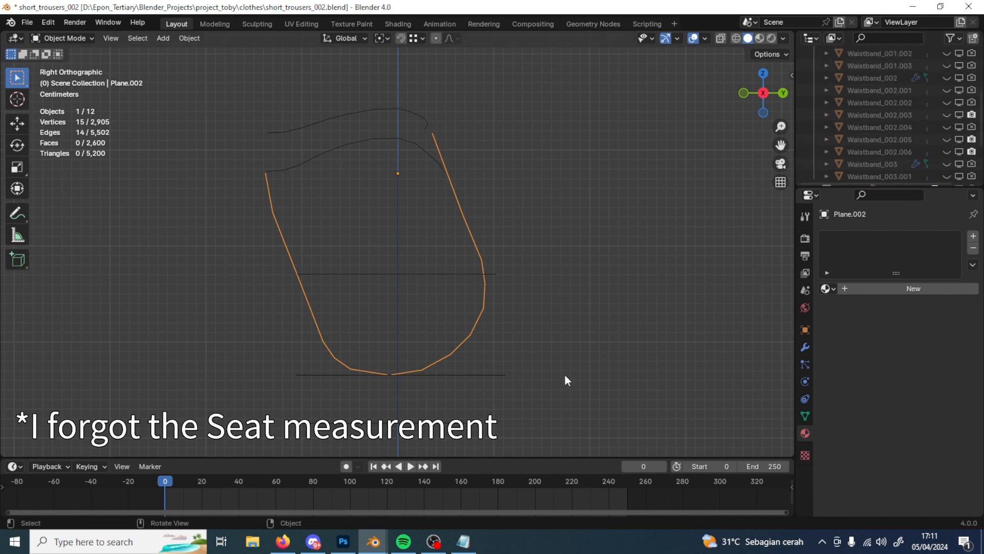
click(463, 541)
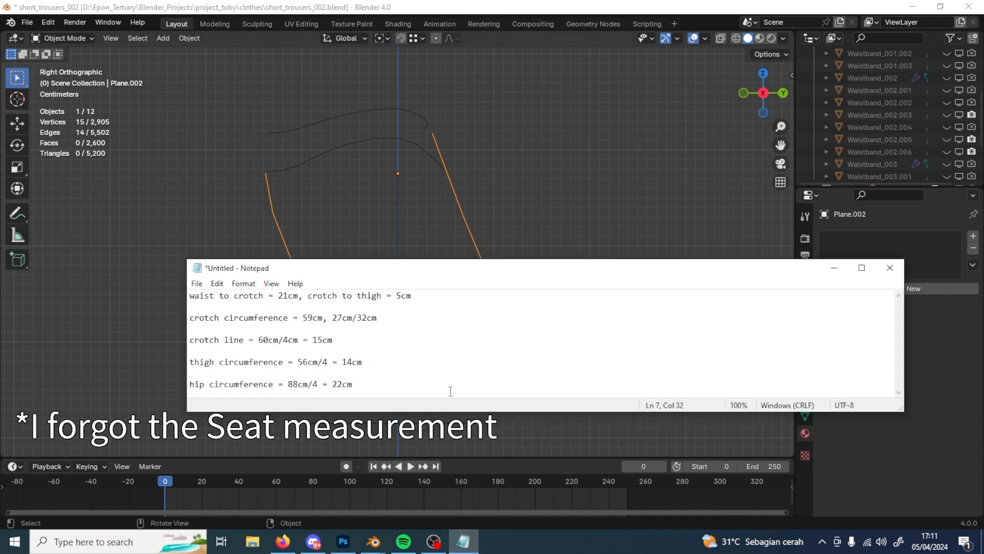
key(Return)
key(Return)
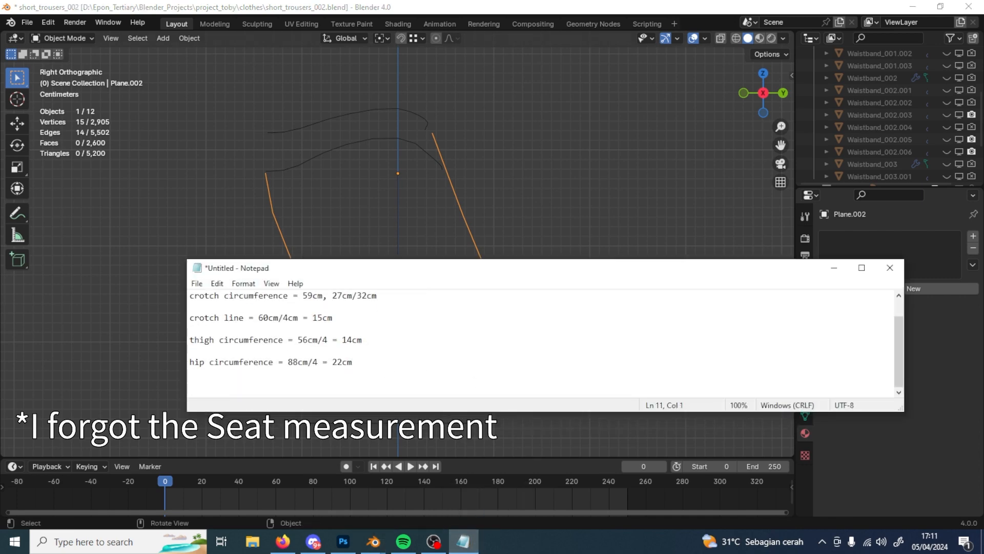
text(Seat =)
click(834, 268)
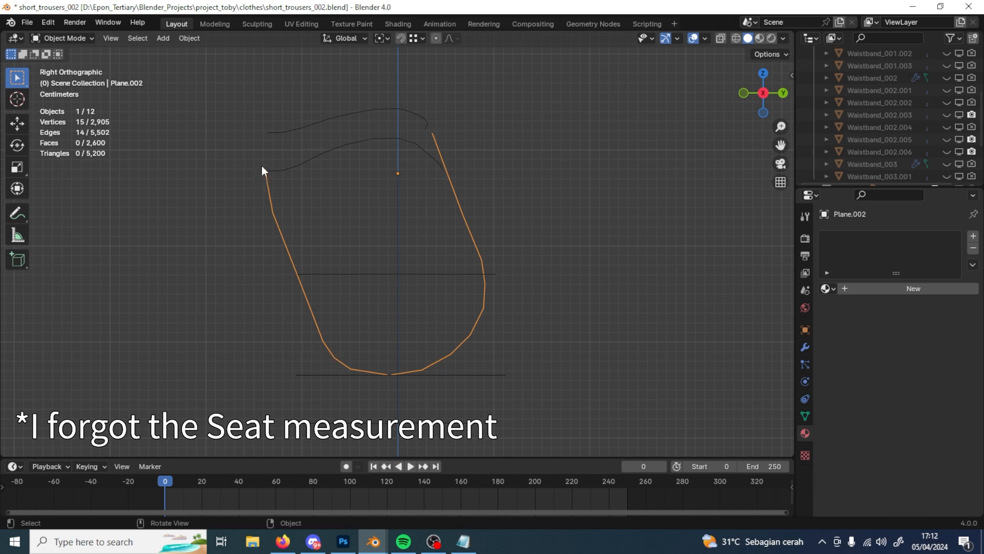
- Try rotating the seat curve Plane.002 by 15° in the right side view and examine its tilted shape
key(r)
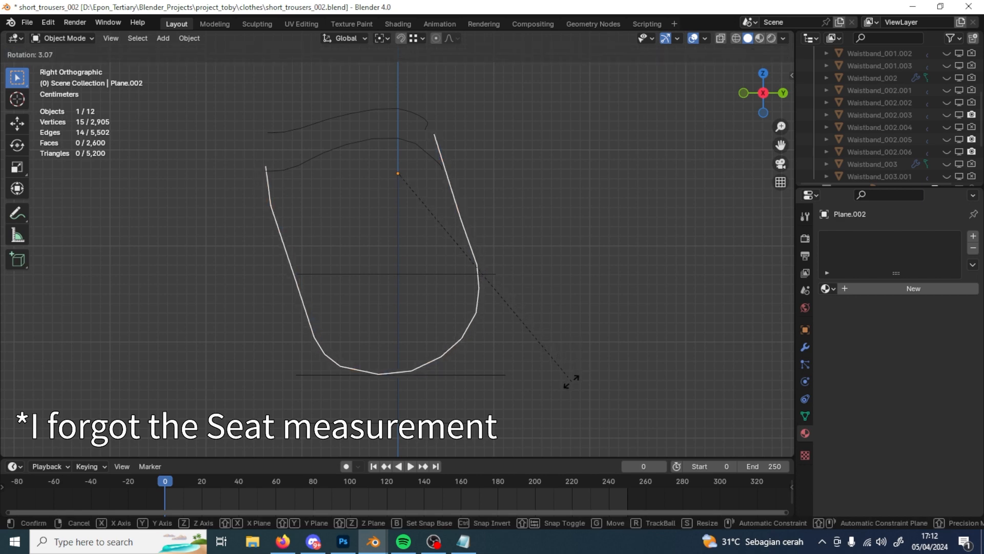
click(531, 428)
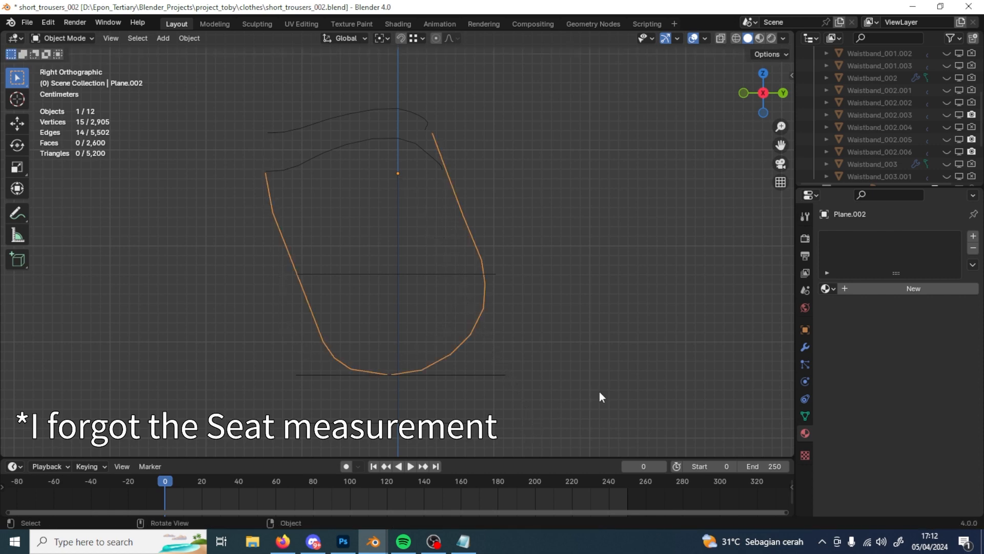
key(r)
right_click(534, 426)
key(r)
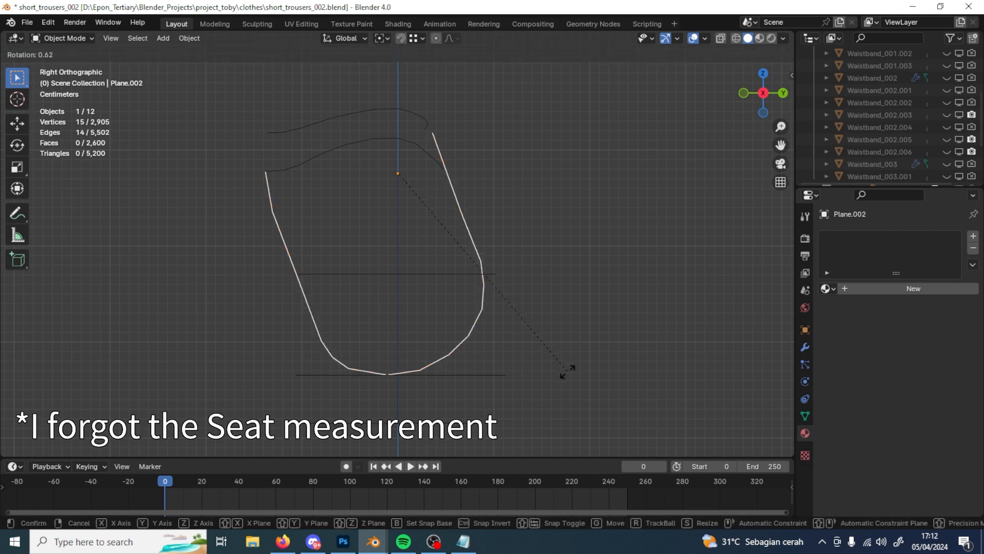
click(518, 423)
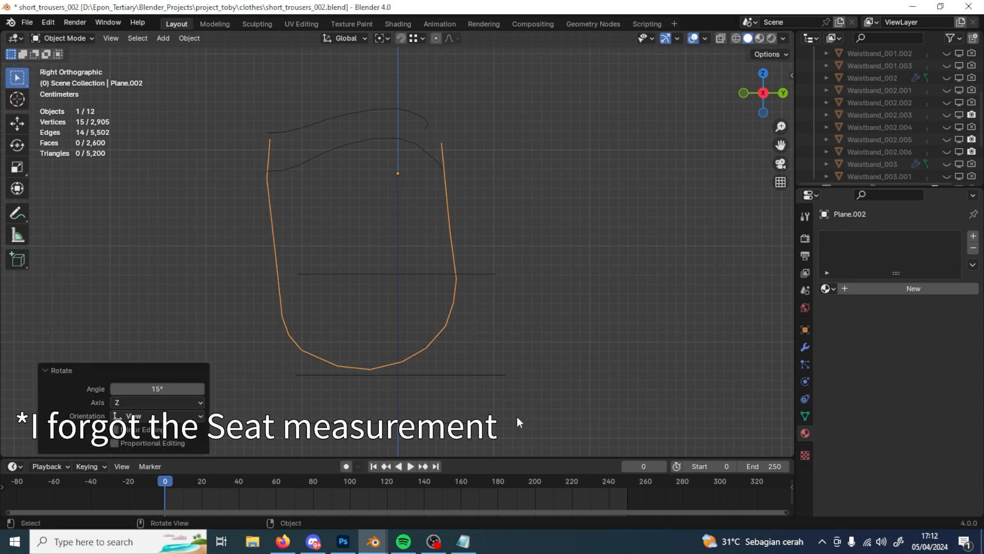
scroll(506, 373, up, 3)
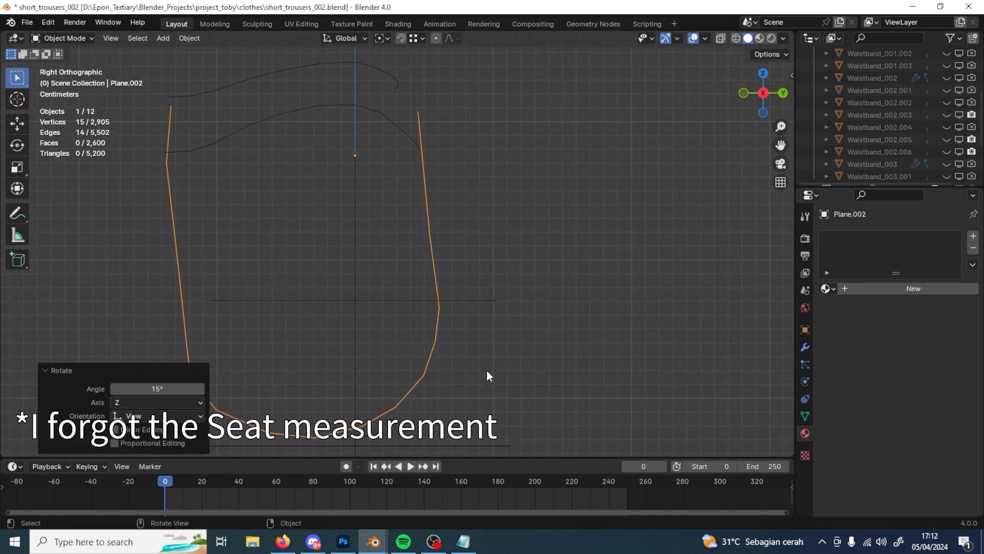
key(n)
key(n)
shift+middle_drag(441, 307, 482, 277)
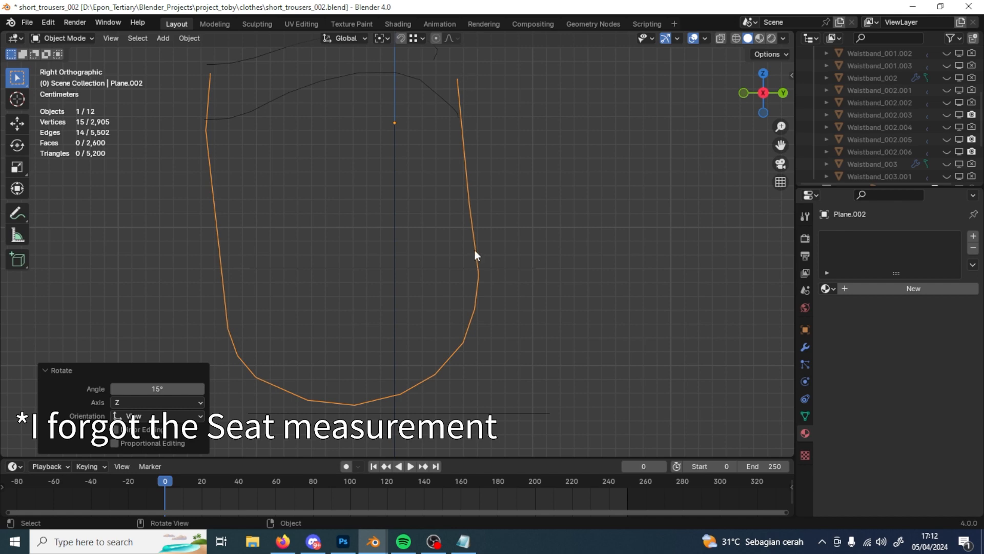
shift+middle_drag(300, 399, 397, 410)
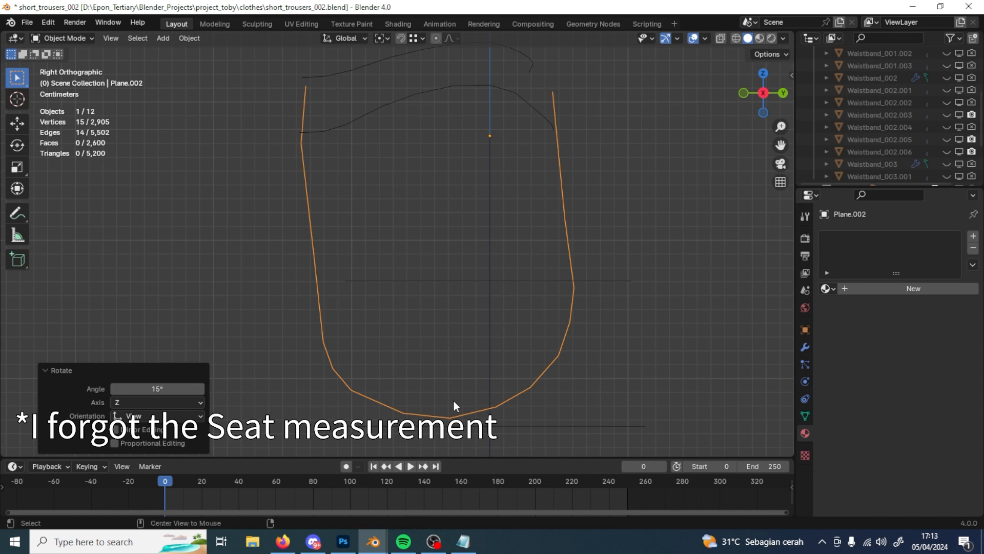
key(shift+r)
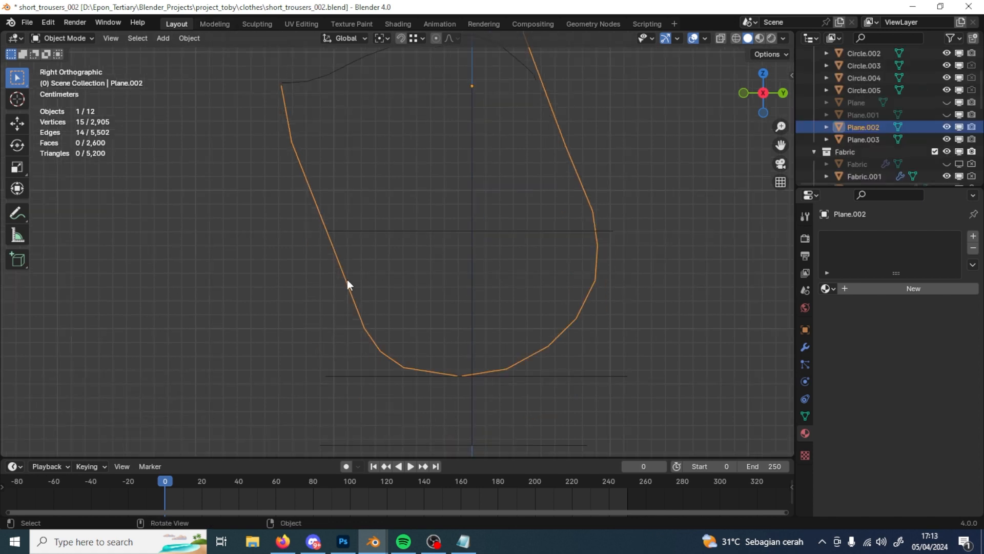
- Select the vertex at the lower front bend of Plane.002, return to Object Mode and rotate the whole curve by exactly 15°
key(Tab)
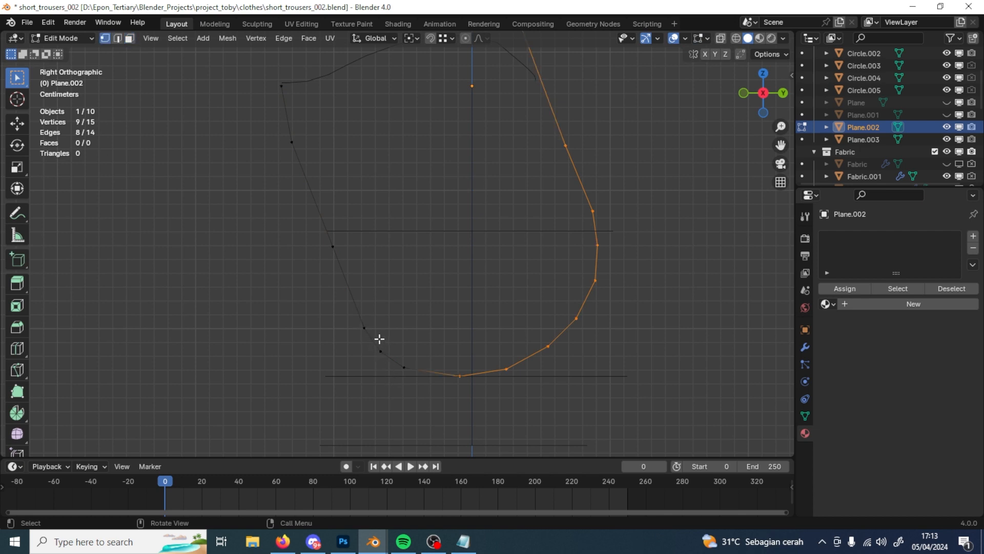
click(365, 328)
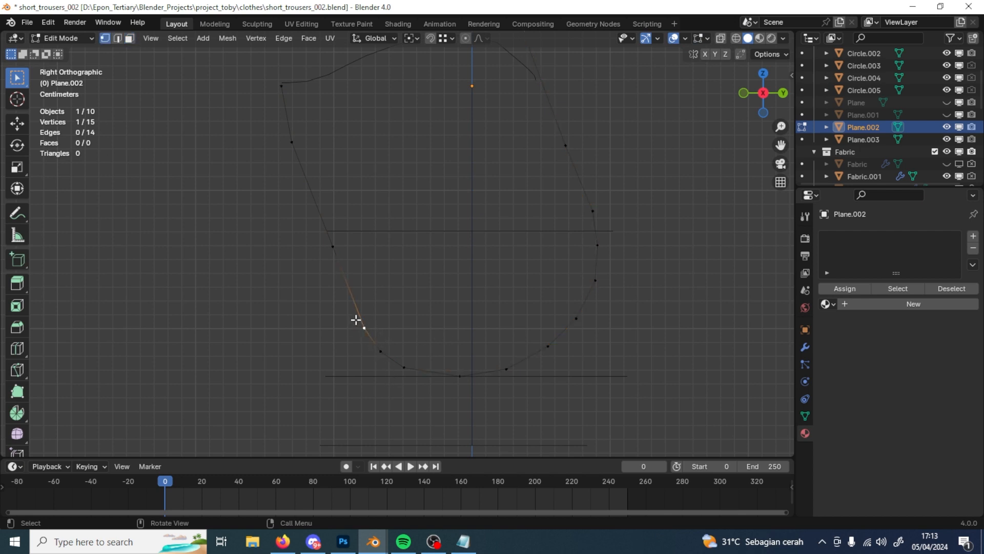
key(Tab)
key(r)
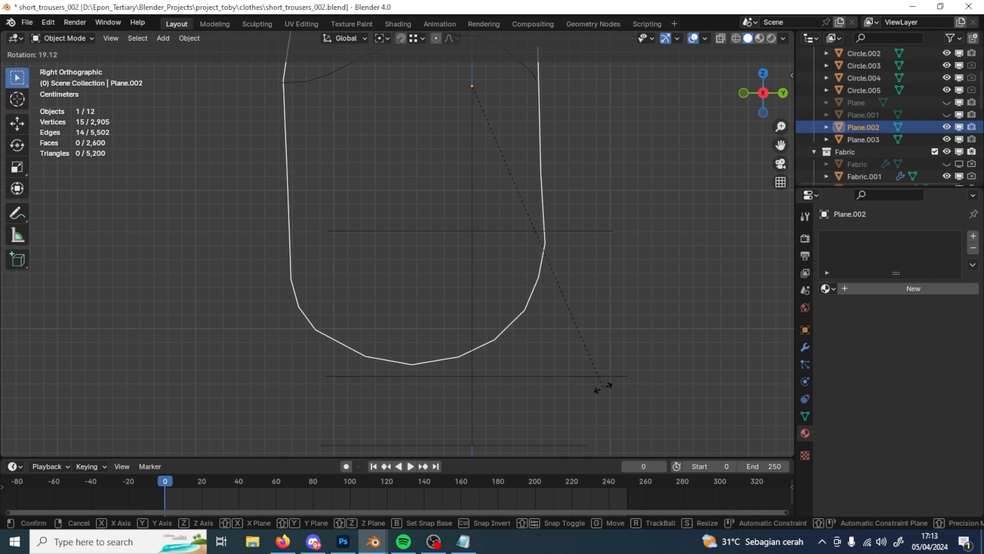
click(600, 389)
click(170, 390)
text(15)
key(Return)
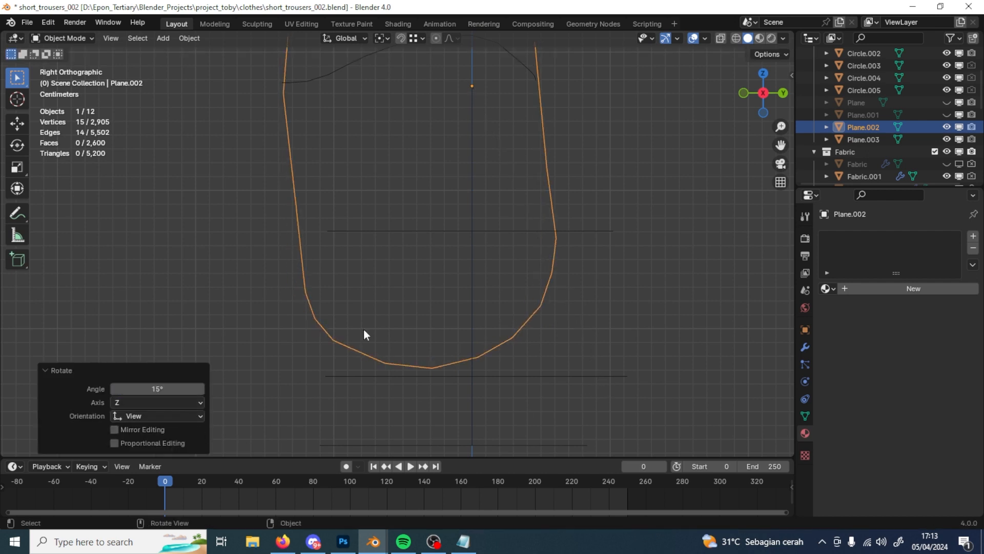
- Inspect the front edges of Plane.002 in Edit Mode, from the upper edge down to the lower front bend vertex
shift+middle_drag(359, 317, 382, 352)
key(Tab)
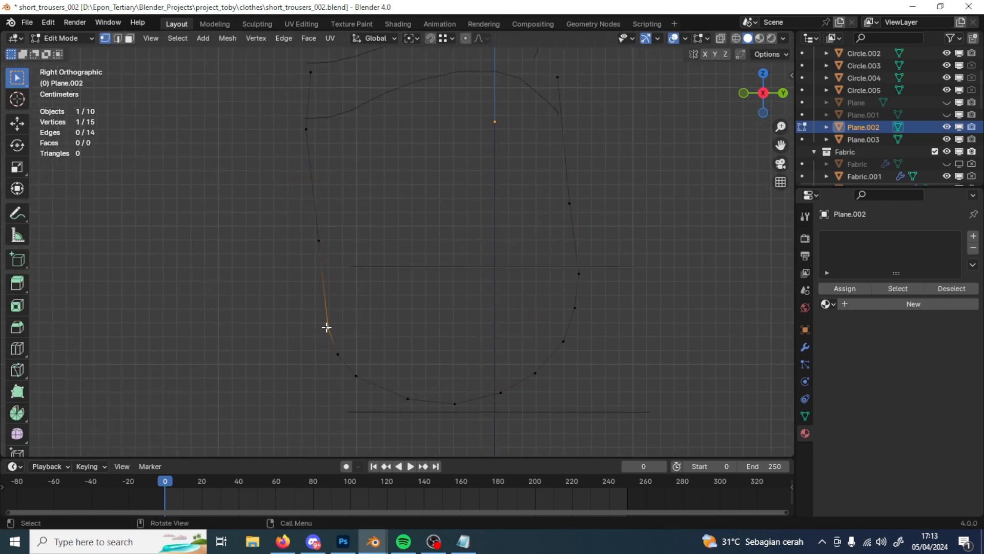
click(312, 119)
key(2)
click(310, 121)
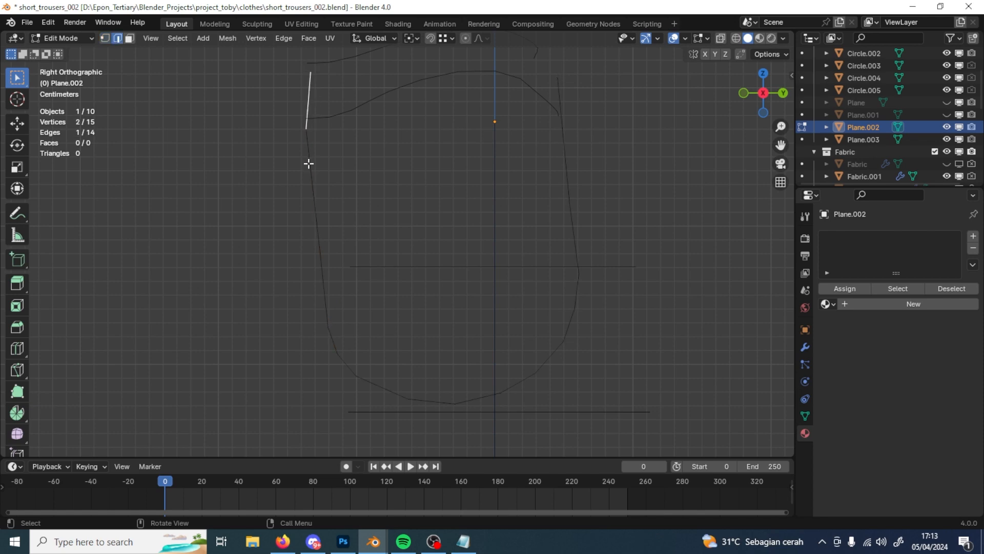
click(309, 164)
shift+click(323, 286)
key(1)
click(329, 327)
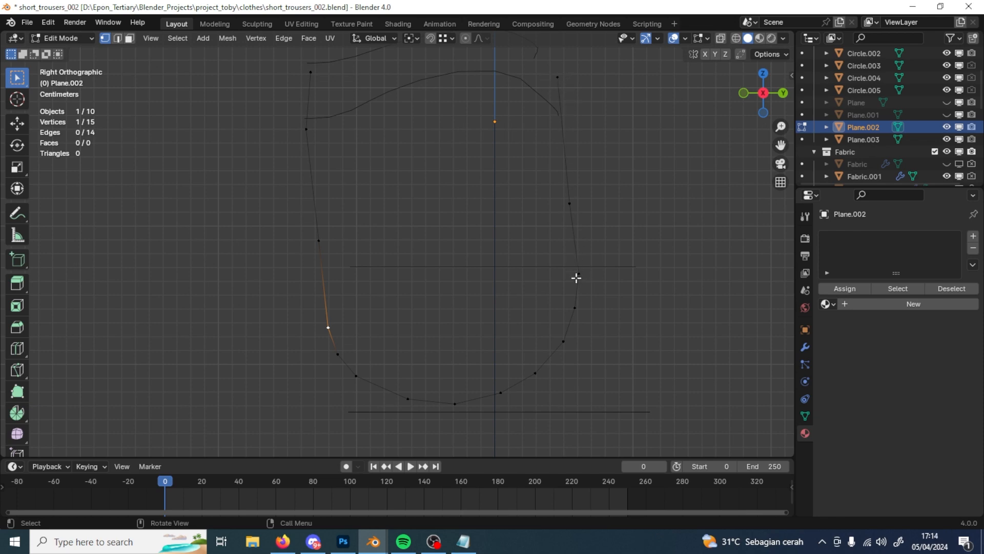
- Select the continuous run of three front edges on Plane.002, from the uppermost edge down to the lower front bend
key(2)
click(315, 101)
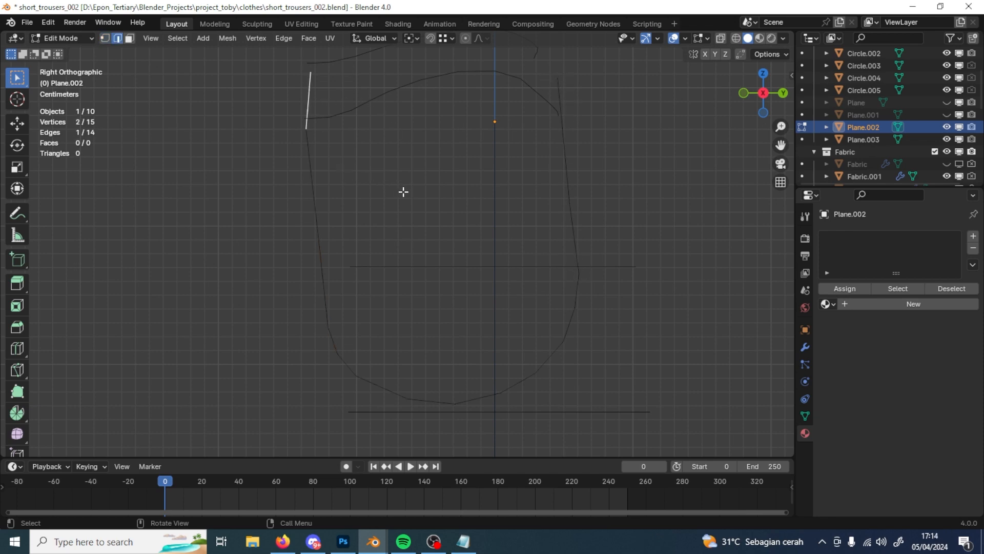
key(Tab)
mouse_move(456, 226)
middle_down()
mouse_move(466, 230)
mouse_move(458, 222)
middle_up()
click(459, 222)
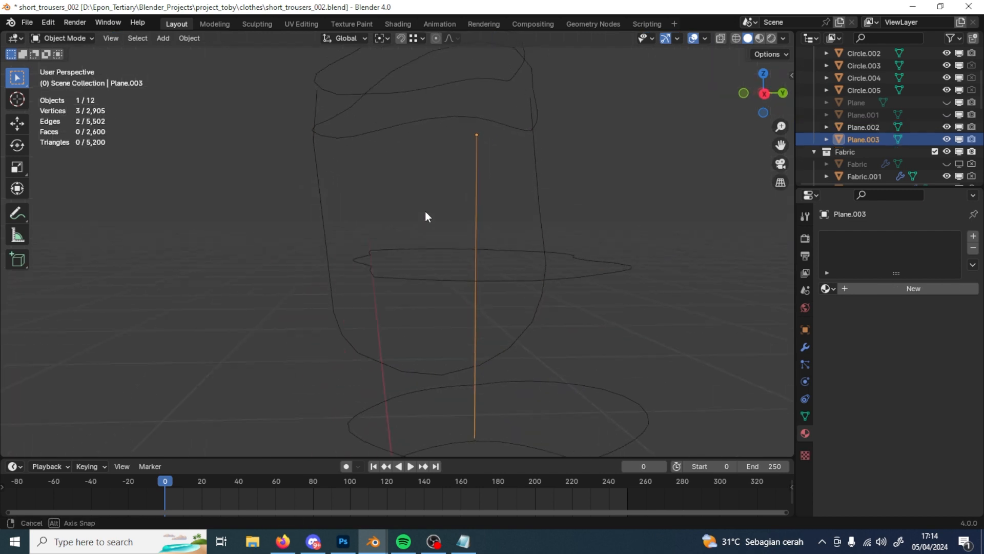
key(KP_3)
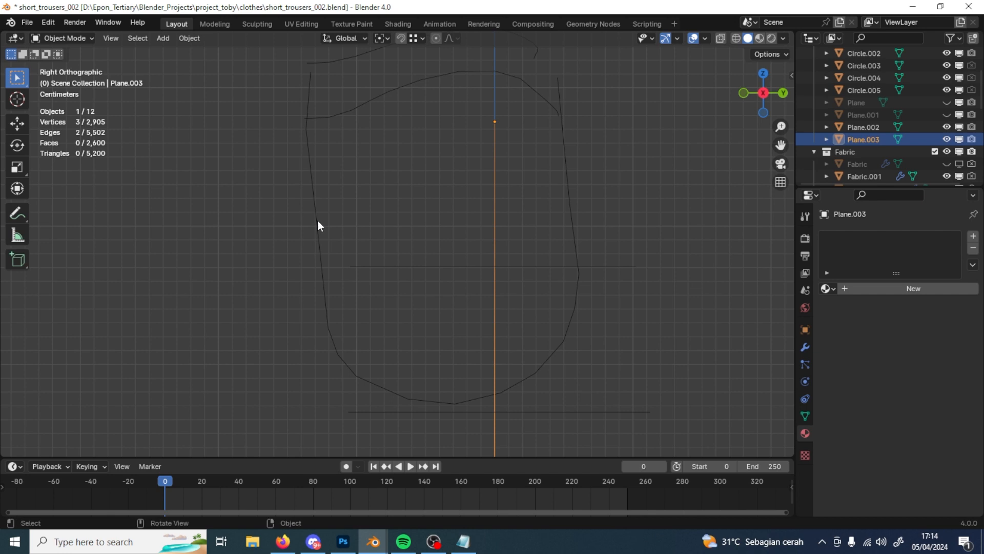
click(318, 220)
key(Tab)
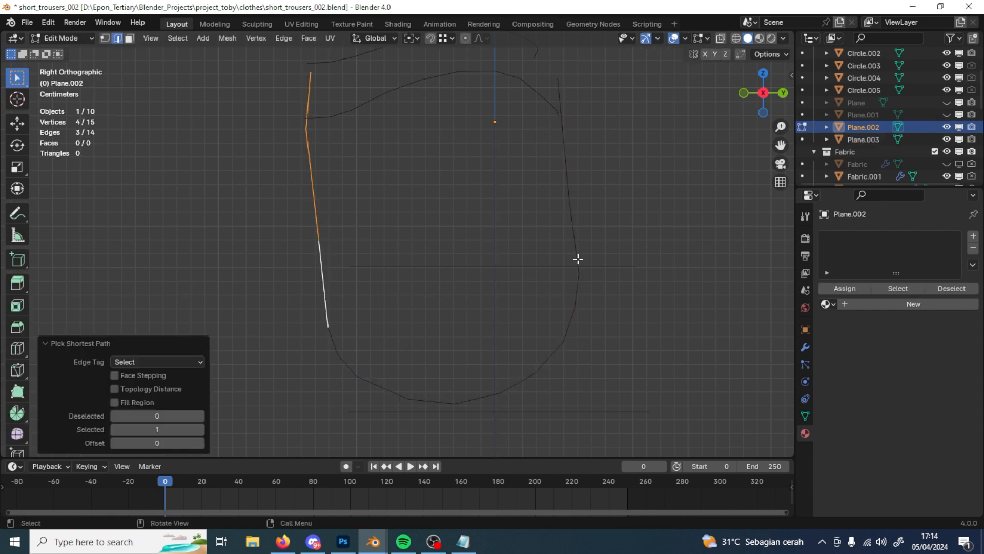
ctrl+click(326, 302)
- Delete the old MeasureIt measurements on Plane.002, add segment measures for the selected front edges and check their total
key(n)
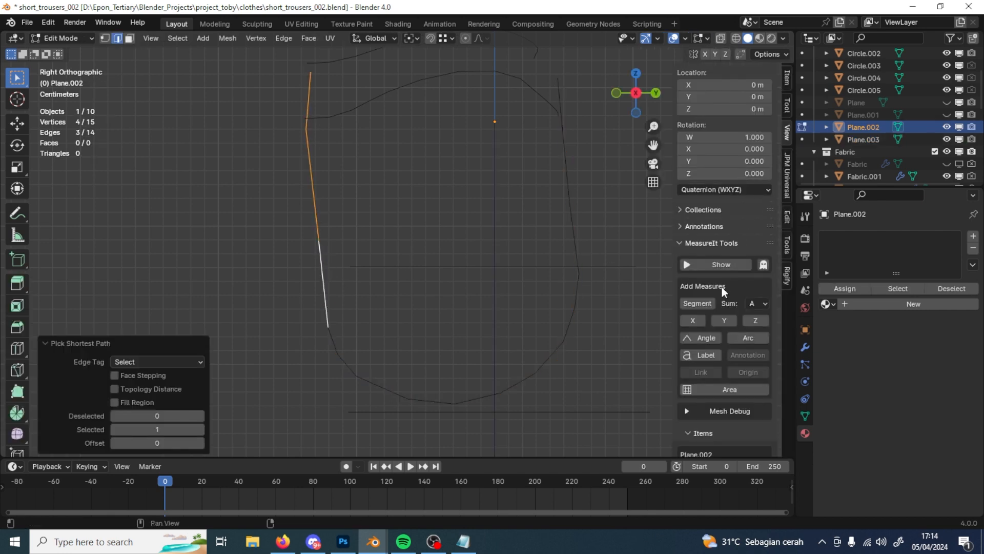
scroll(722, 287, down, 10)
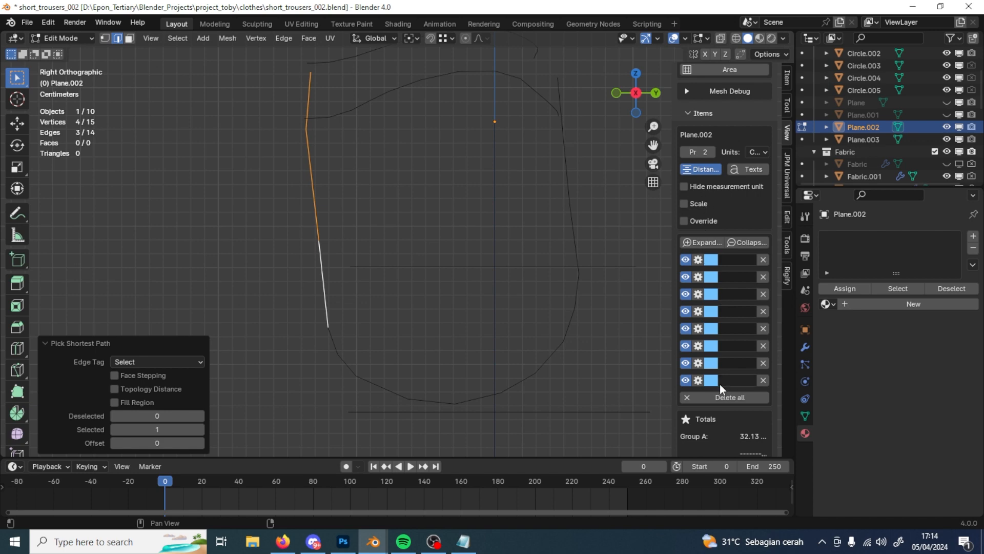
scroll(719, 401, up, 10)
click(700, 303)
scroll(718, 349, down, 10)
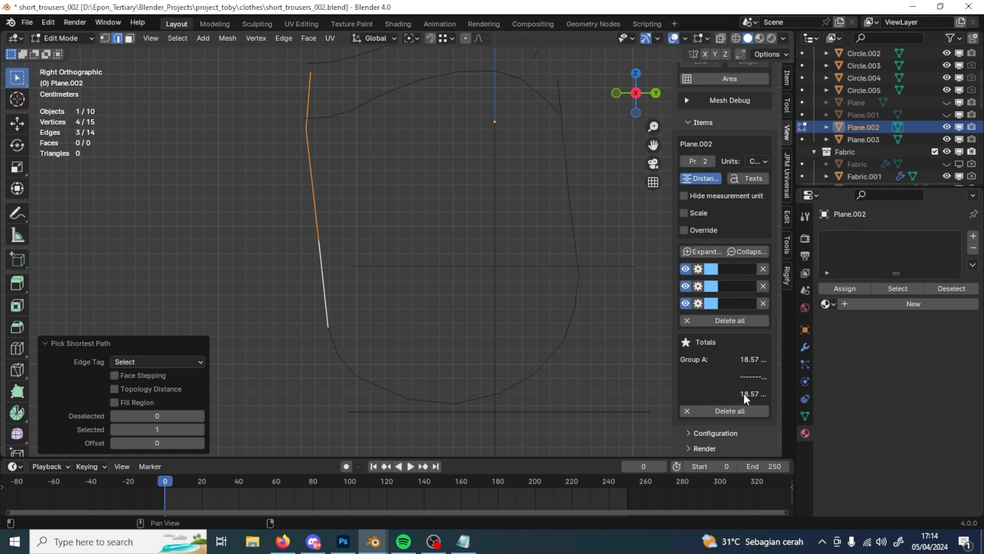
- Change the seat entry in Notepad to "Seat front = 18cm" and minimize the note
click(464, 541)
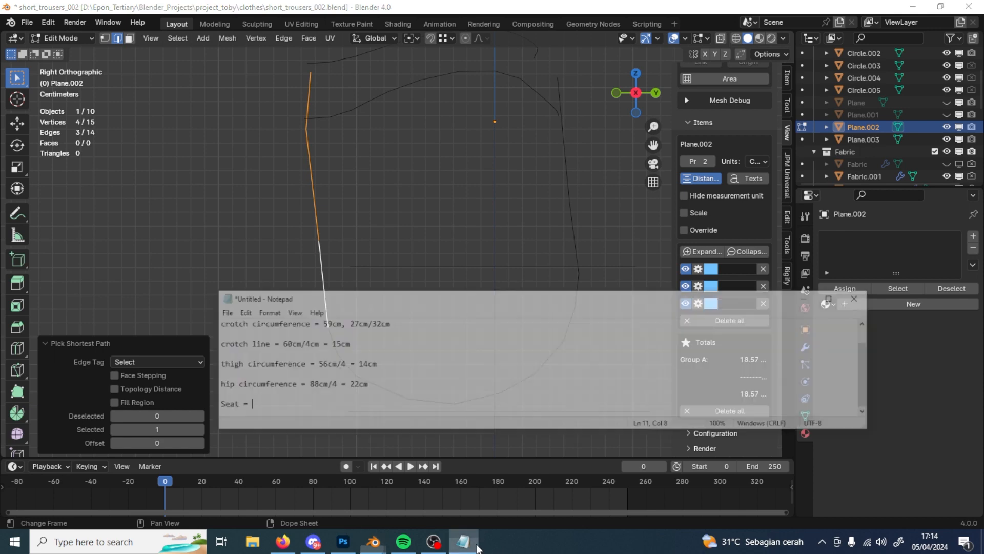
key(BackSpace)
key(BackSpace)
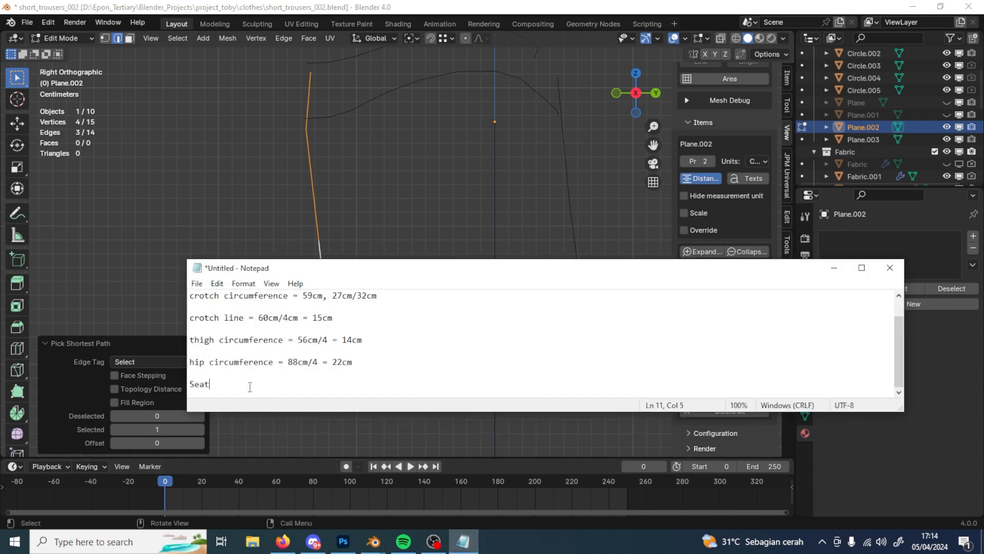
text(front = 18cm)
click(834, 267)
- Select the two upper back edges of Plane.002, replace the existing measurements with segment measures for them and check the total
click(570, 124)
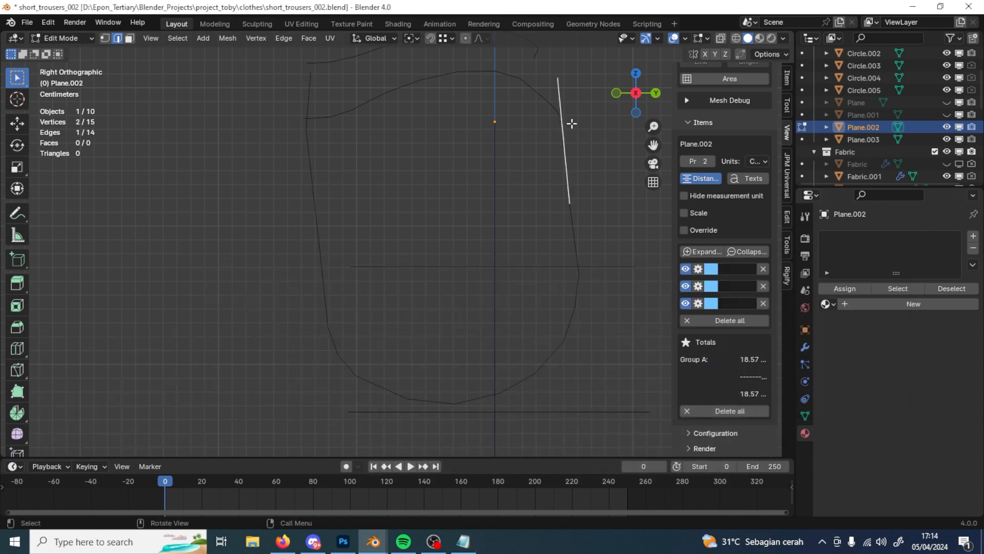
shift+click(578, 242)
click(739, 322)
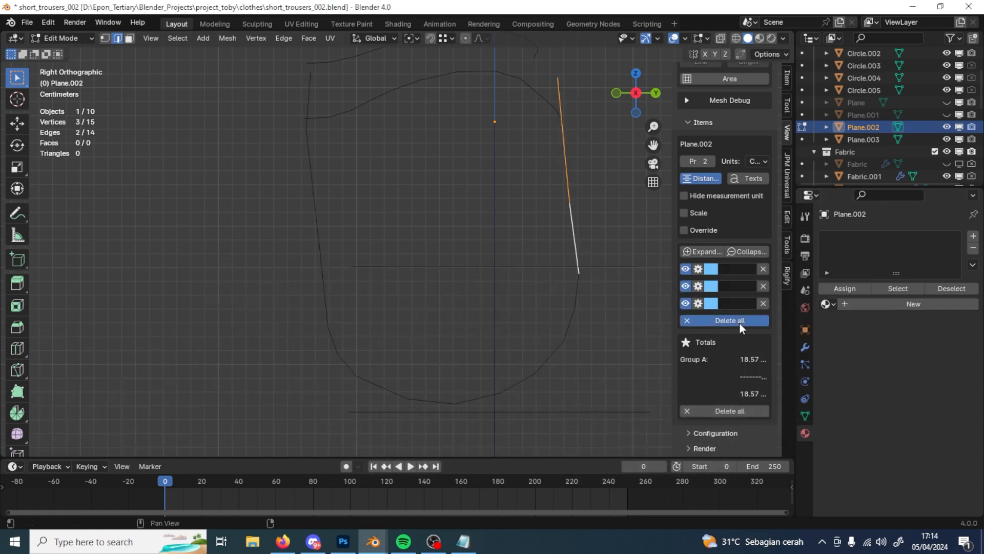
click(695, 305)
scroll(725, 343, down, 7)
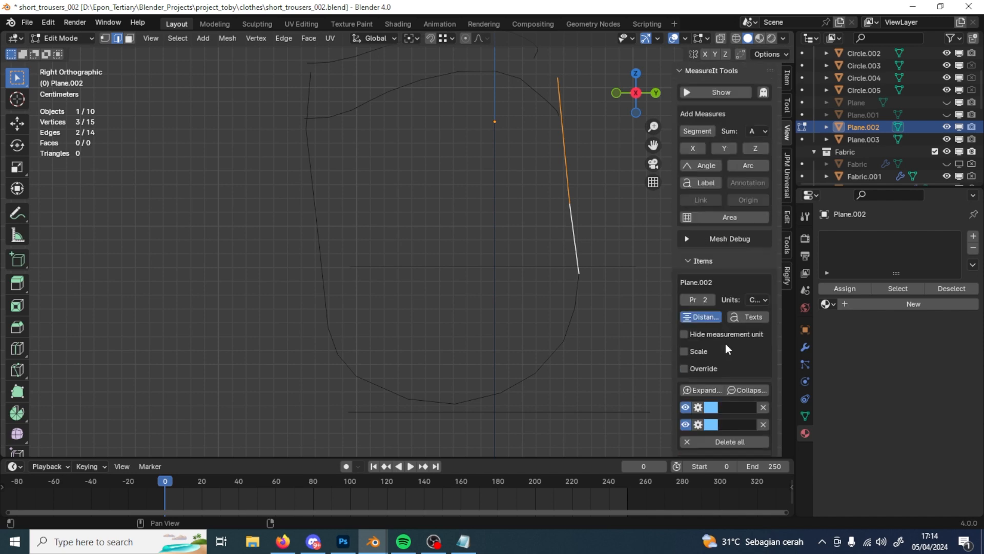
scroll(725, 349, down, 5)
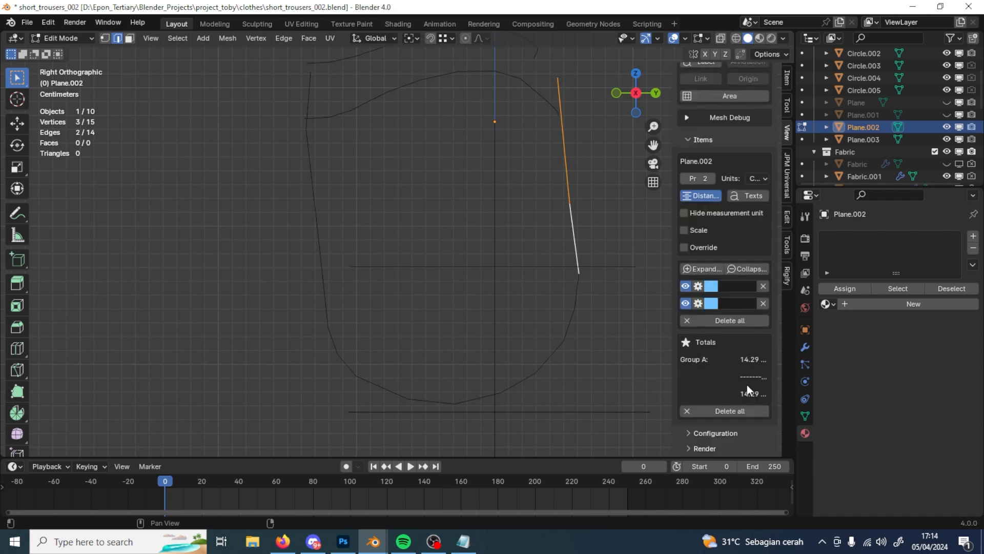
- Add "Seat Back = 14cm" after the seat front value on the same line in Notepad
click(435, 543)
click(463, 544)
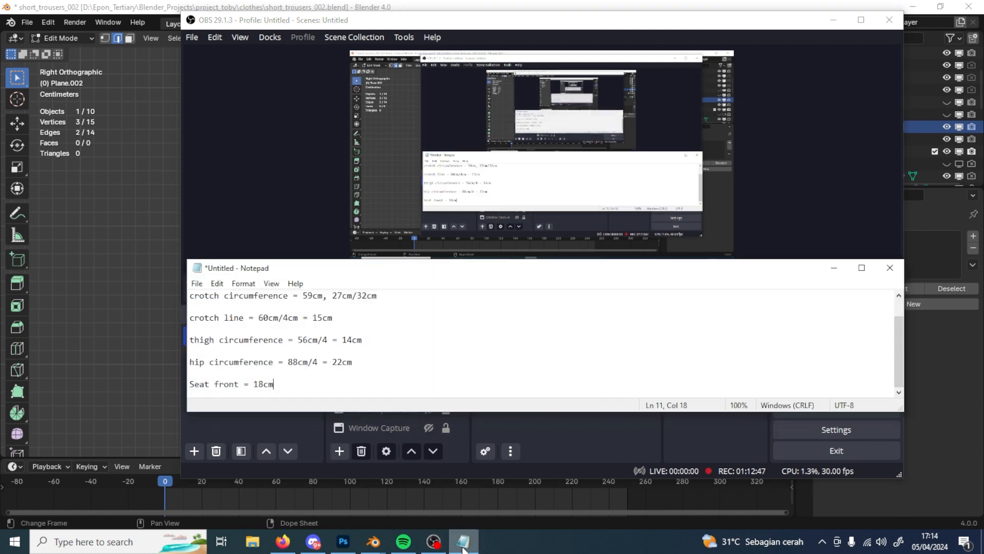
click(458, 5)
click(464, 542)
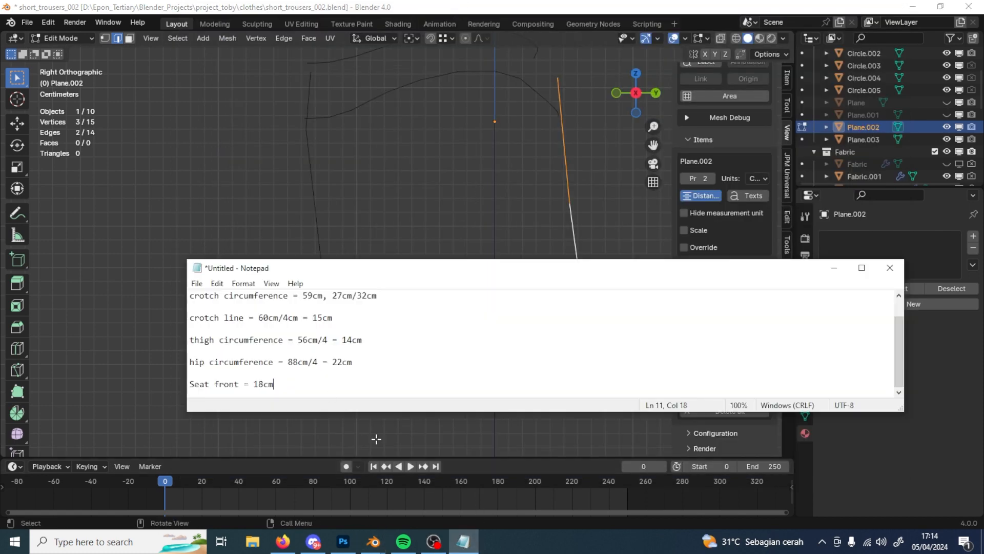
text(Back)
key(BackSpace)
key(BackSpace)
key(BackSpace)
key(BackSpace)
key(BackSpace)
text(Seat Back =)
click(468, 3)
key(alt+Tab)
text(14cm)
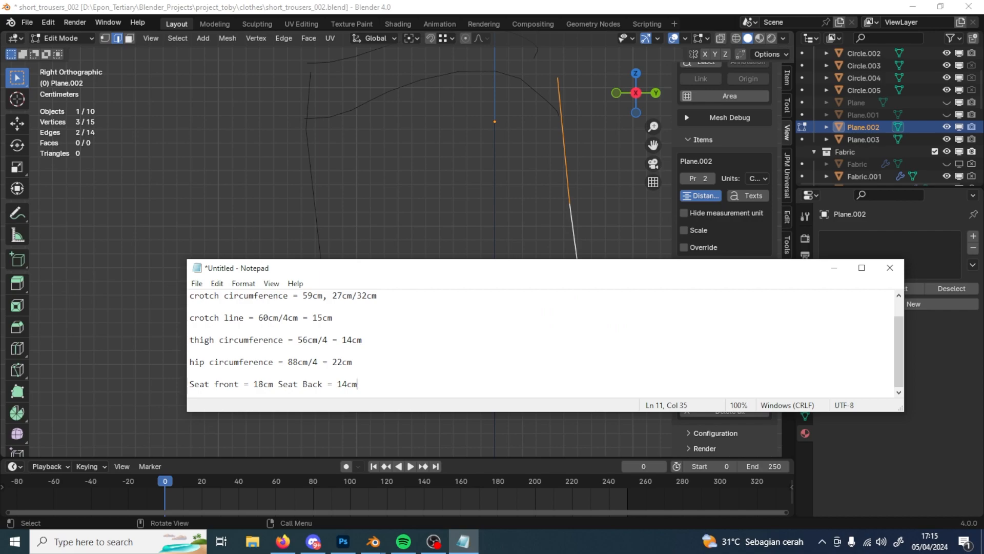